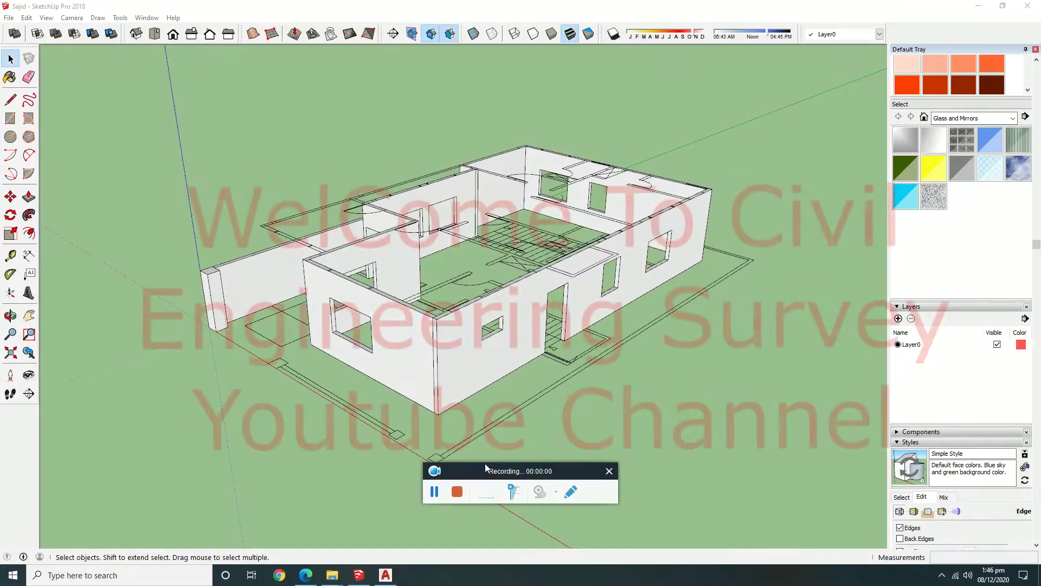
# Hide the selected group from its right-click menu after orbiting around the house.
pyautogui.scroll(4, 476, 291)
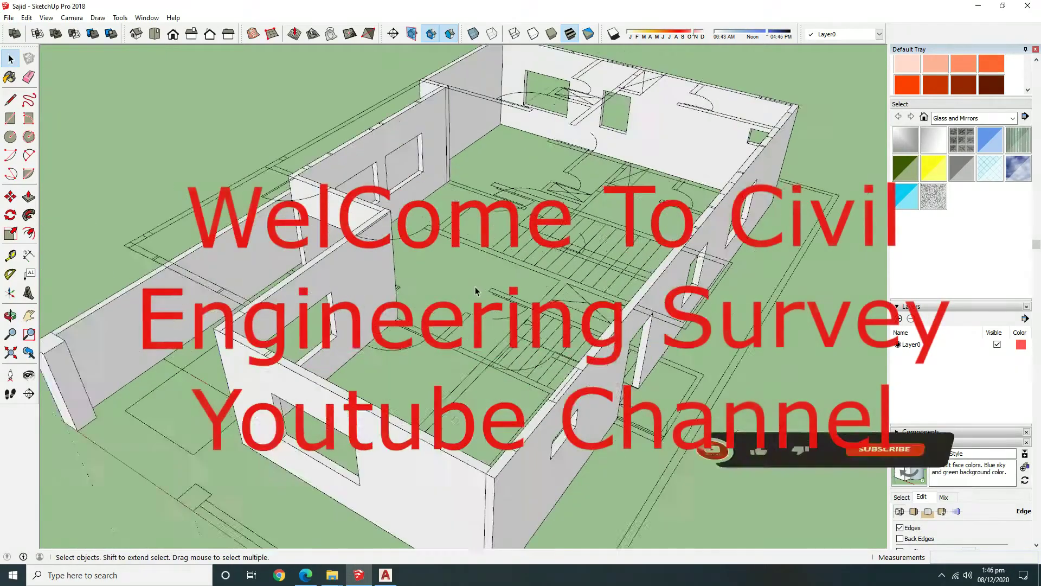
pyautogui.scroll(-4, 476, 291)
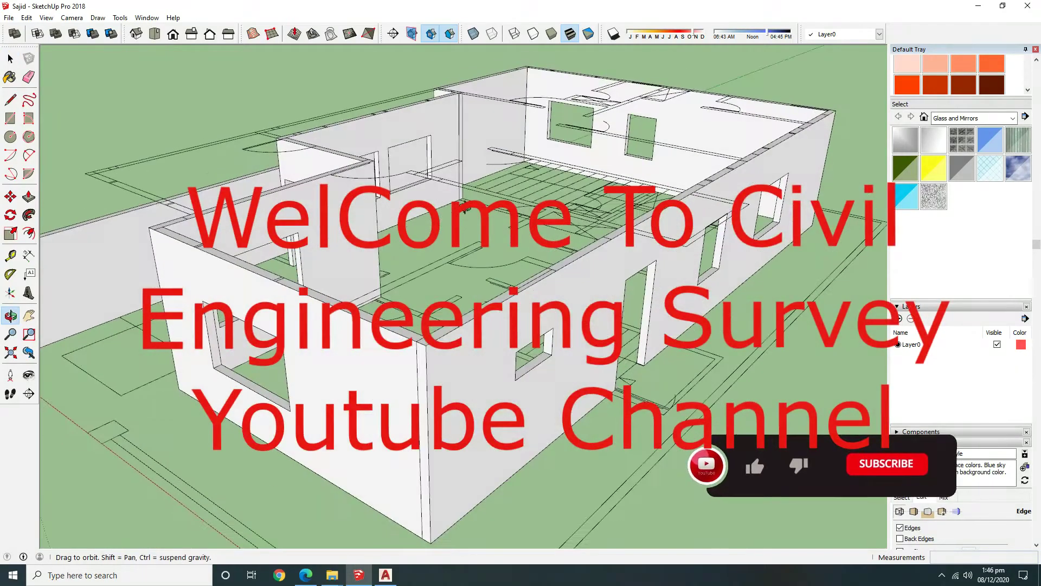
pyautogui.moveTo(476, 291); pyautogui.dragTo(635, 300, button='middle')
pyautogui.moveTo(635, 300); pyautogui.dragTo(522, 294)
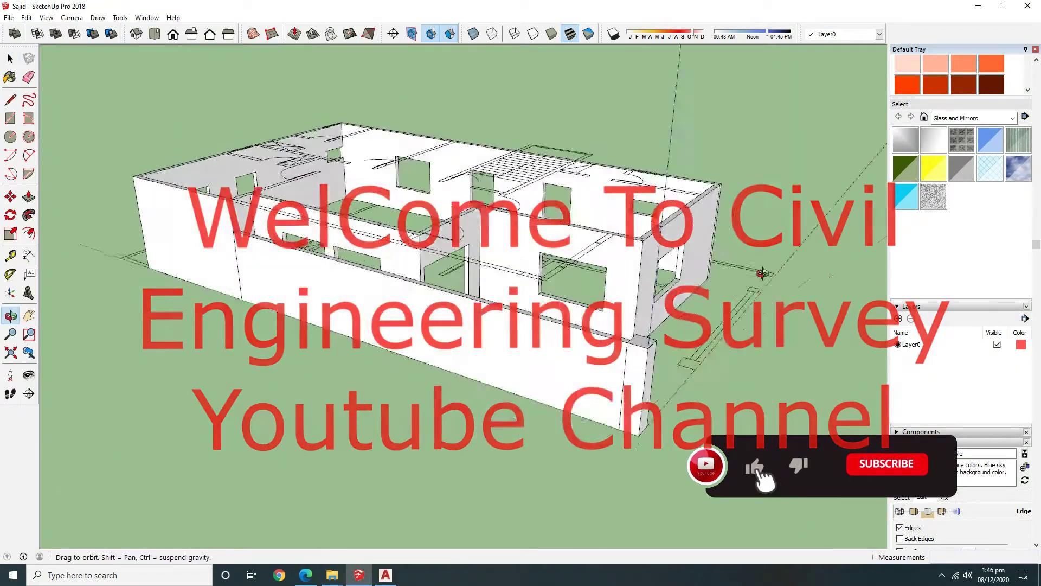
pyautogui.press('space')
pyautogui.moveTo(521, 294); pyautogui.dragTo(185, 383, button='middle')
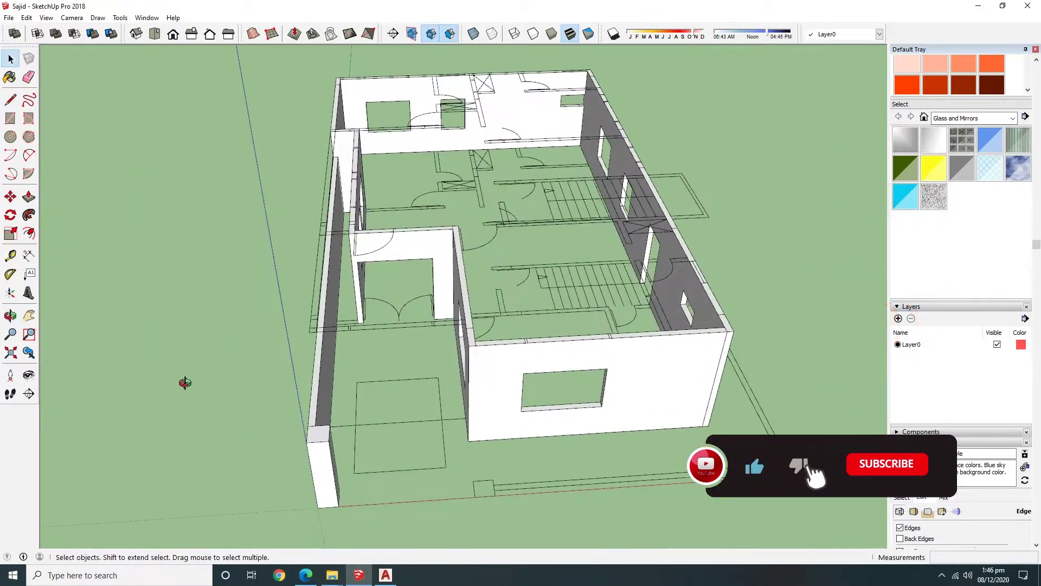
pyautogui.moveTo(734, 368); pyautogui.dragTo(653, 296, button='middle')
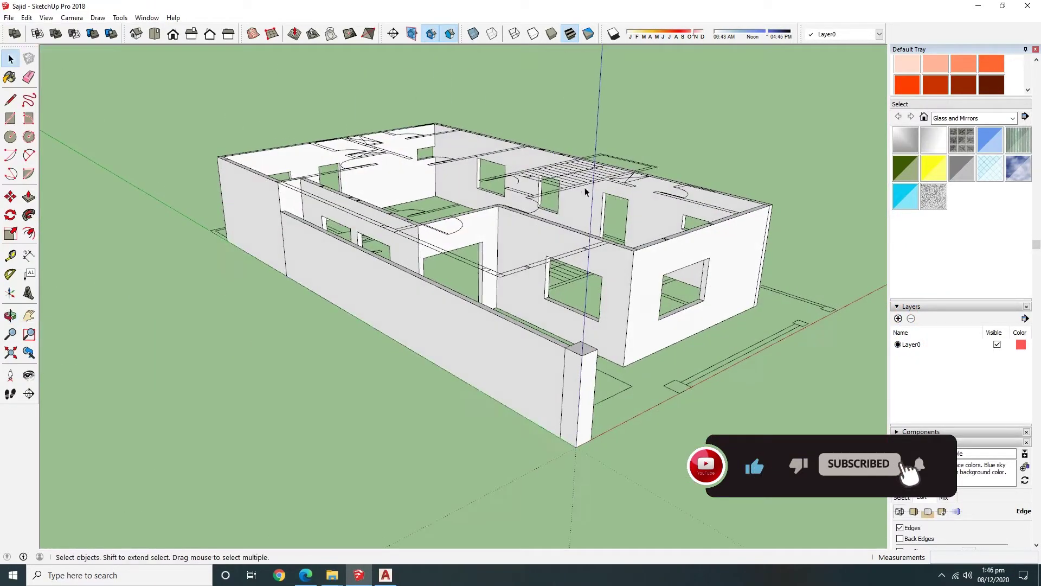
pyautogui.rightClick(586, 187)
pyautogui.click(627, 215)
# Select the wall groups and the interior partition and move them up off the floor-plan linework.
pyautogui.moveTo(626, 217); pyautogui.dragTo(750, 271, button='middle')
pyautogui.click(750, 271)
pyautogui.keyDown('shift'); pyautogui.click(340, 184); pyautogui.keyUp('shift')
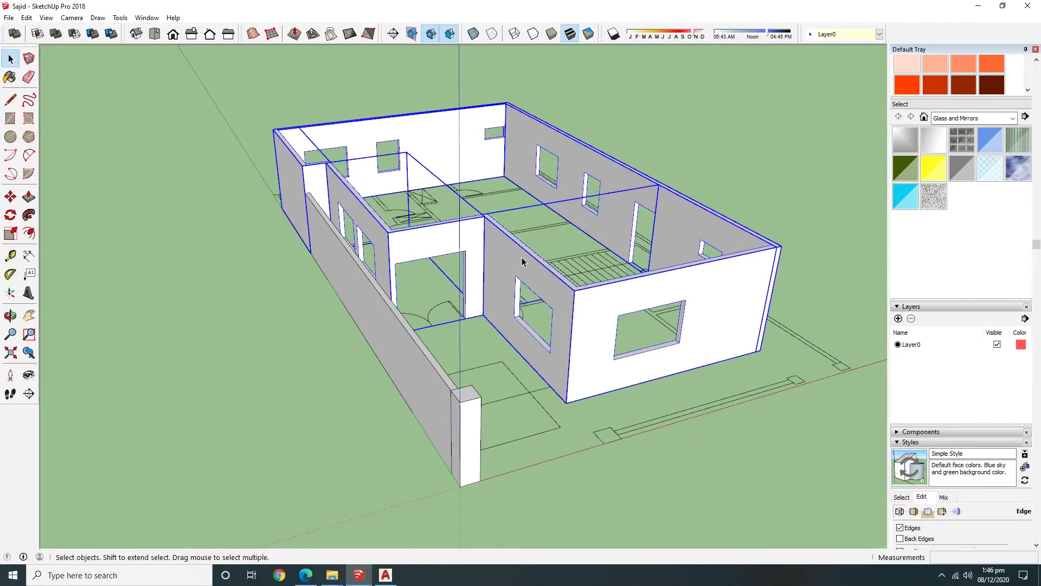
pyautogui.moveTo(521, 260); pyautogui.dragTo(622, 305, button='middle')
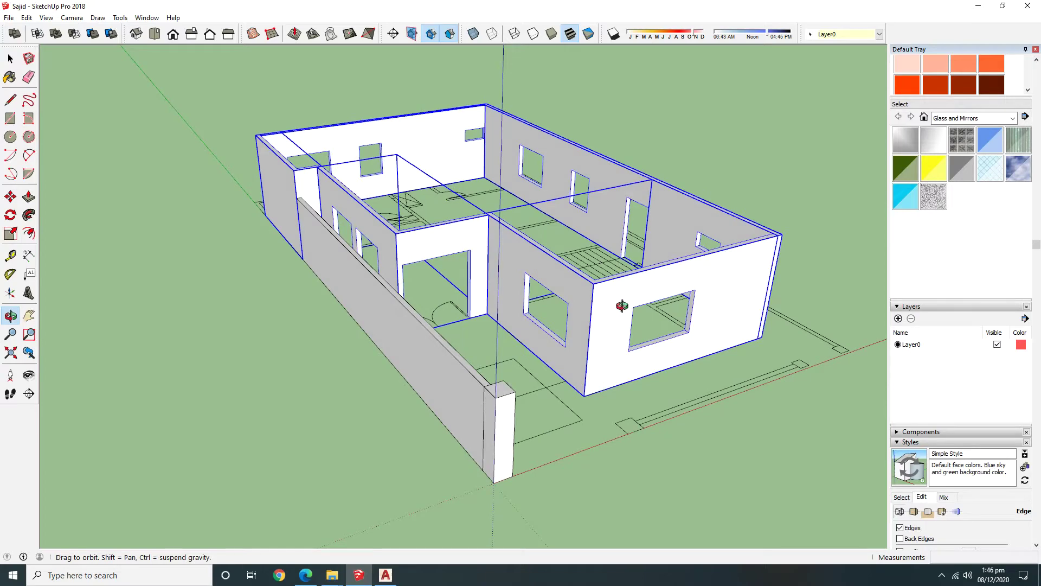
pyautogui.moveTo(622, 305); pyautogui.dragTo(609, 284, button='middle')
pyautogui.press('m')
pyautogui.click(595, 267)
pyautogui.rightClick(636, 255)
pyautogui.click(686, 458)
pyautogui.moveTo(278, 355)
pyautogui.mouseDown(button='middle')
pyautogui.moveTo(282, 542)
pyautogui.moveTo(574, 516)
pyautogui.moveTo(658, 418)
pyautogui.moveTo(694, 354)
pyautogui.mouseUp(button='middle')
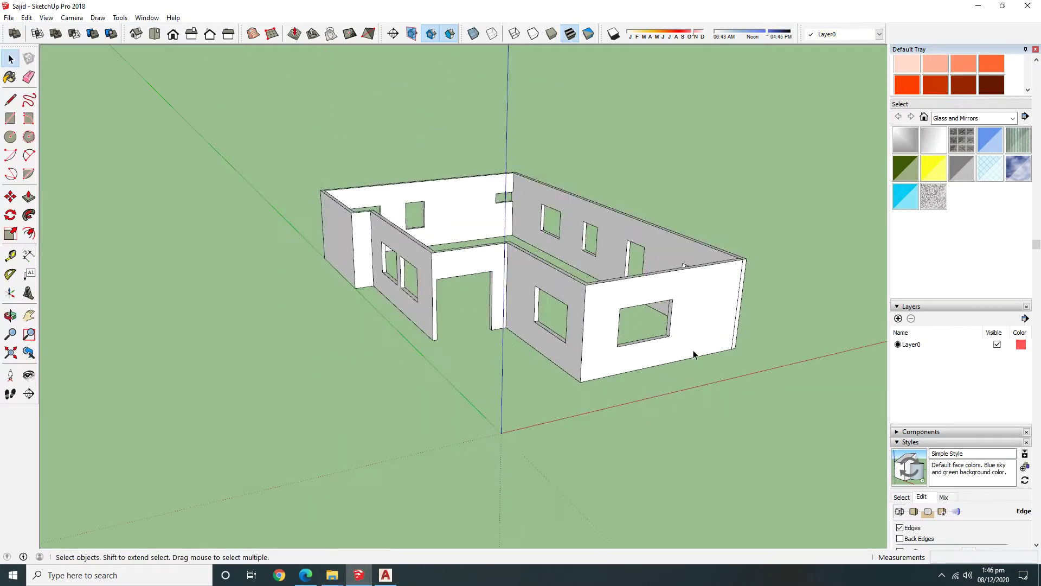
# Window-select all the house walls and merge them into one solid with Outer Shell.
pyautogui.moveTo(217, 120); pyautogui.dragTo(861, 484)
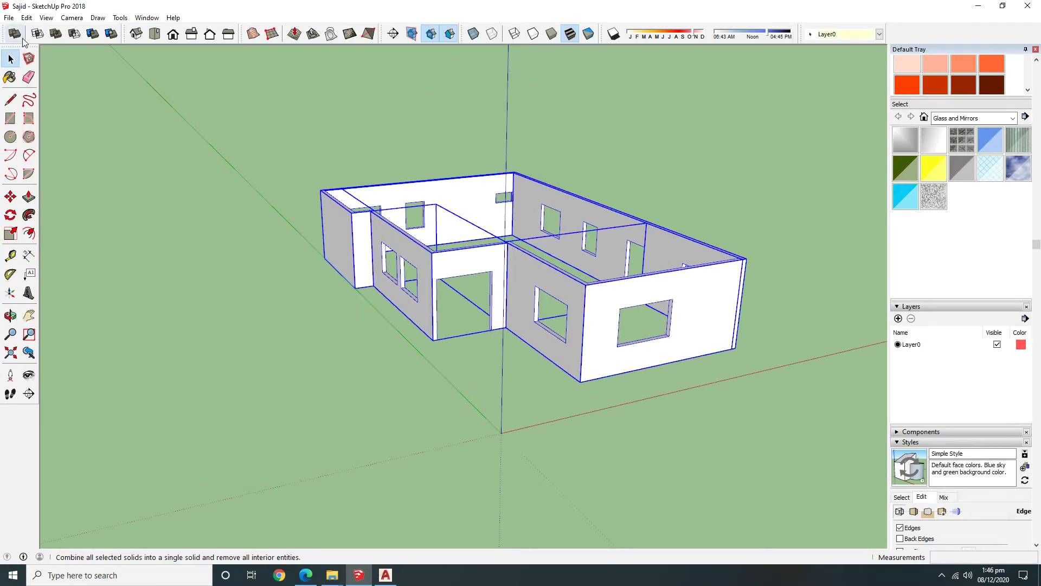
pyautogui.click(20, 34)
pyautogui.click(600, 472)
pyautogui.click(26, 17)
pyautogui.press('Escape')
pyautogui.moveTo(380, 163); pyautogui.dragTo(251, 131, button='middle')
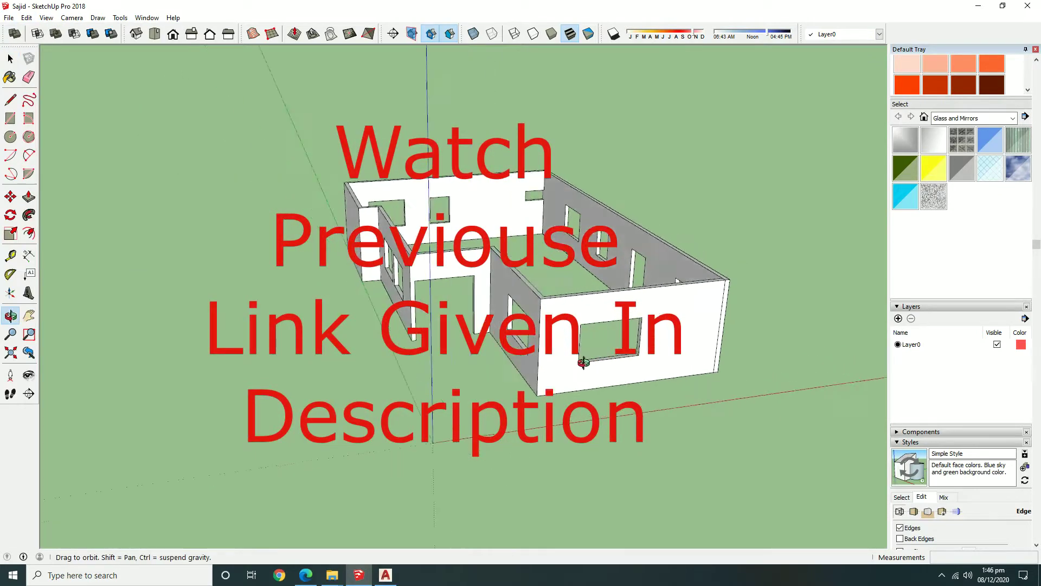
pyautogui.moveTo(251, 130); pyautogui.dragTo(832, 499)
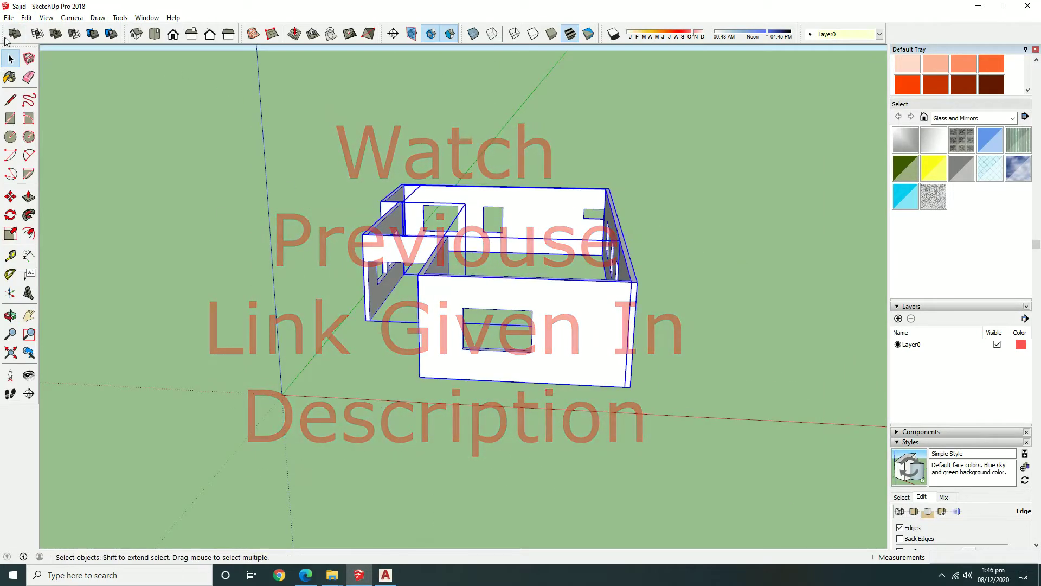
pyautogui.click(11, 37)
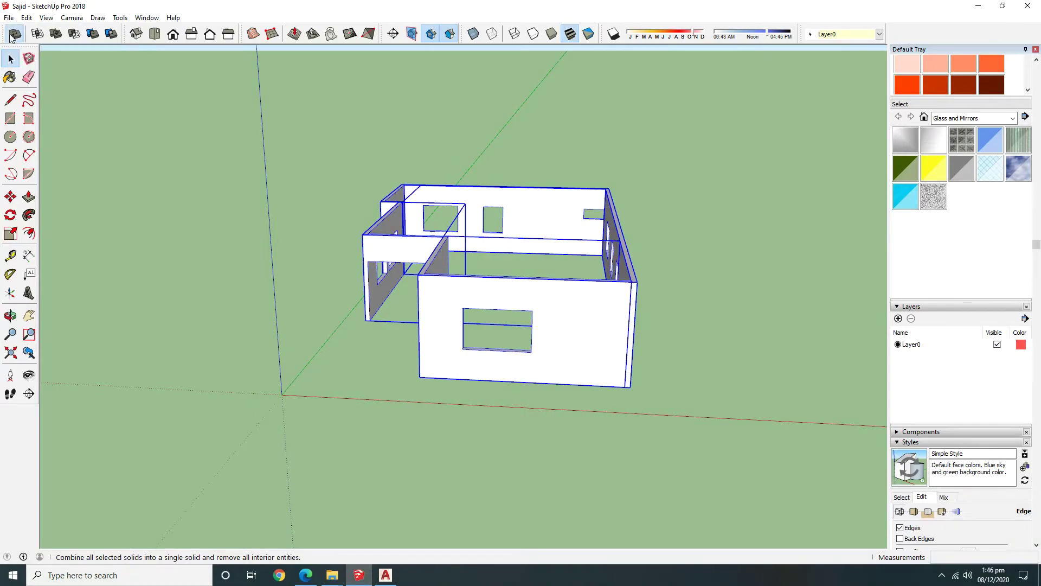
pyautogui.moveTo(336, 250); pyautogui.dragTo(439, 309, button='middle')
pyautogui.click(665, 376)
# Use Edit > Unhide > All to bring back the floor plan and boundary wall.
pyautogui.moveTo(665, 376); pyautogui.dragTo(657, 395, button='middle')
pyautogui.moveTo(658, 395); pyautogui.dragTo(281, 343)
pyautogui.press('space')
pyautogui.click(26, 17)
pyautogui.click(201, 197)
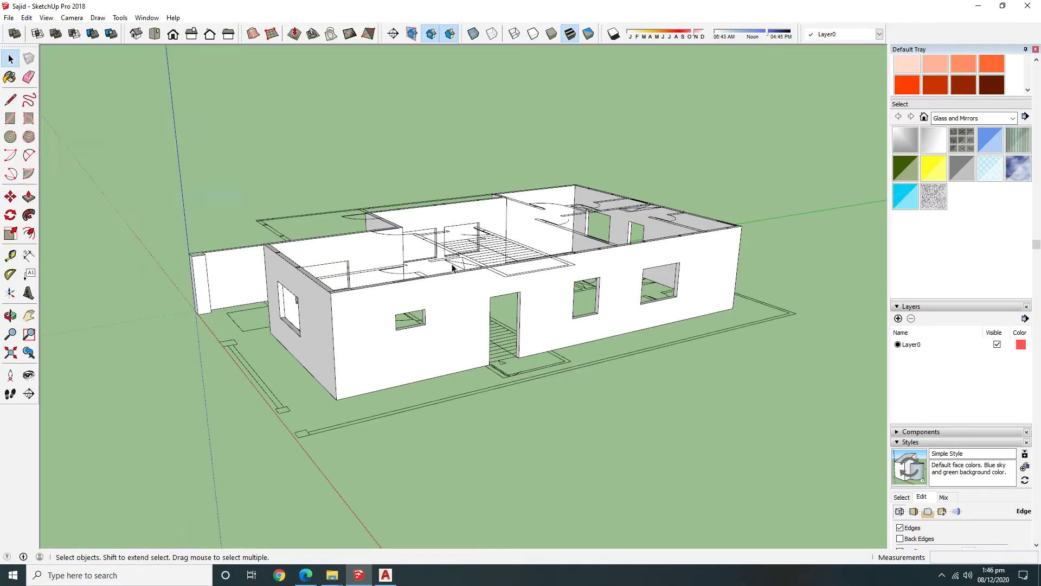
pyautogui.moveTo(796, 266)
pyautogui.mouseDown(button='middle')
pyautogui.moveTo(689, 427)
pyautogui.moveTo(553, 342)
pyautogui.moveTo(373, 484)
pyautogui.moveTo(707, 466)
pyautogui.moveTo(725, 372)
pyautogui.moveTo(550, 401)
pyautogui.mouseUp(button='middle')
pyautogui.click(553, 341)
pyautogui.click(707, 467)
pyautogui.moveTo(471, 416)
pyautogui.mouseDown(button='middle')
pyautogui.moveTo(486, 320)
pyautogui.moveTo(514, 332)
pyautogui.moveTo(444, 531)
pyautogui.mouseUp(button='middle')
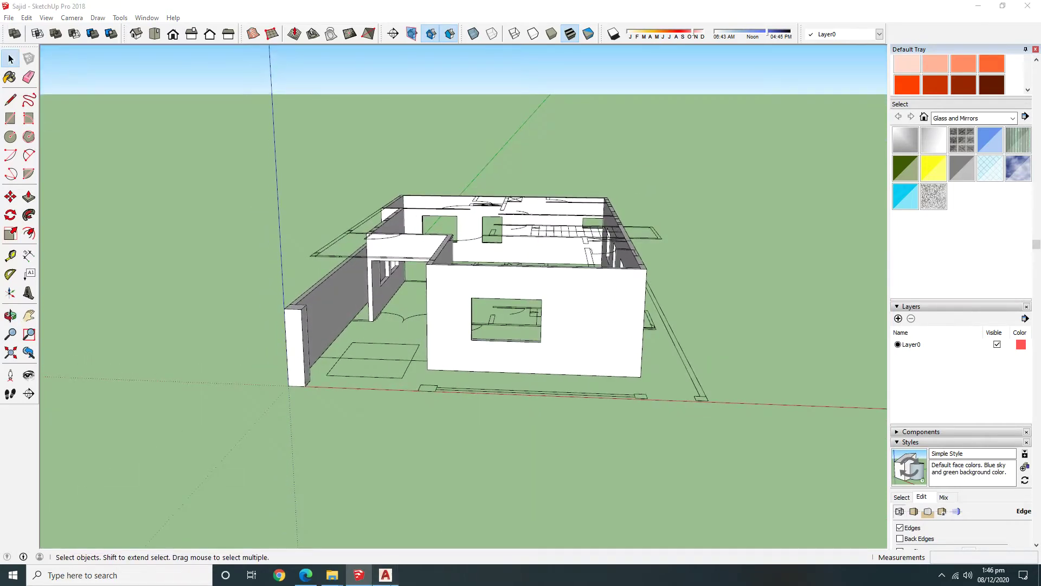
pyautogui.hotkey('alt', 'Tab')
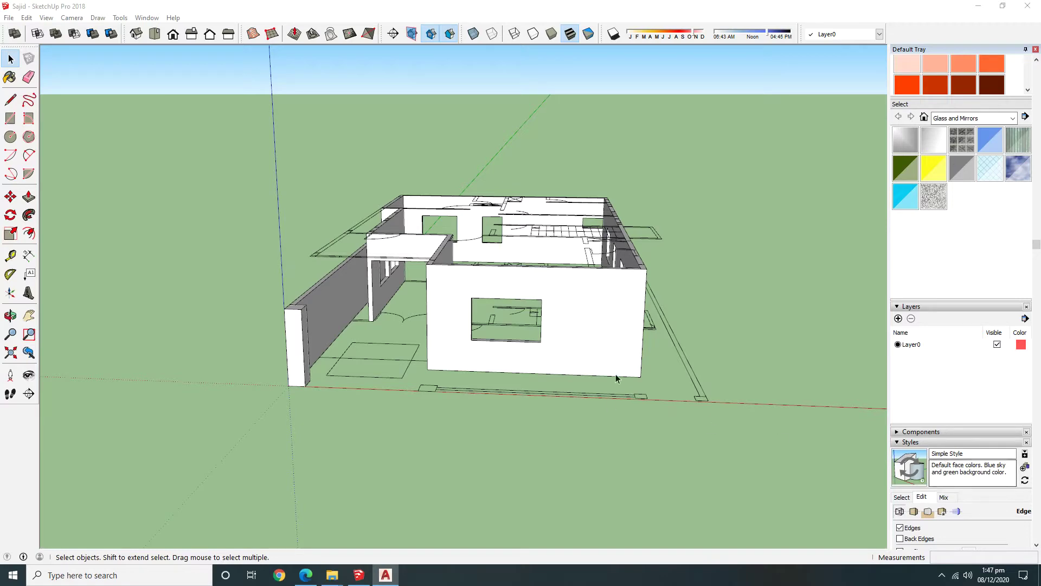
pyautogui.moveTo(616, 378); pyautogui.dragTo(400, 377, button='middle')
# Copy the house group 10' straight up using Move with Ctrl.
pyautogui.click(516, 390)
pyautogui.scroll(2, 525, 428)
pyautogui.press('m')
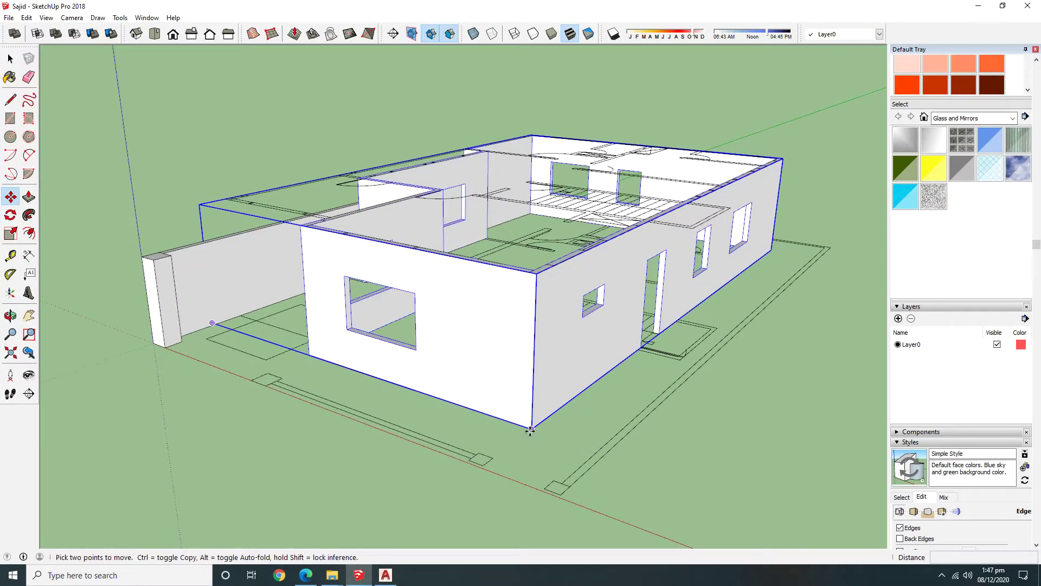
pyautogui.click(531, 429)
pyautogui.press('ctrl')
pyautogui.write("10'")
pyautogui.press('Return')
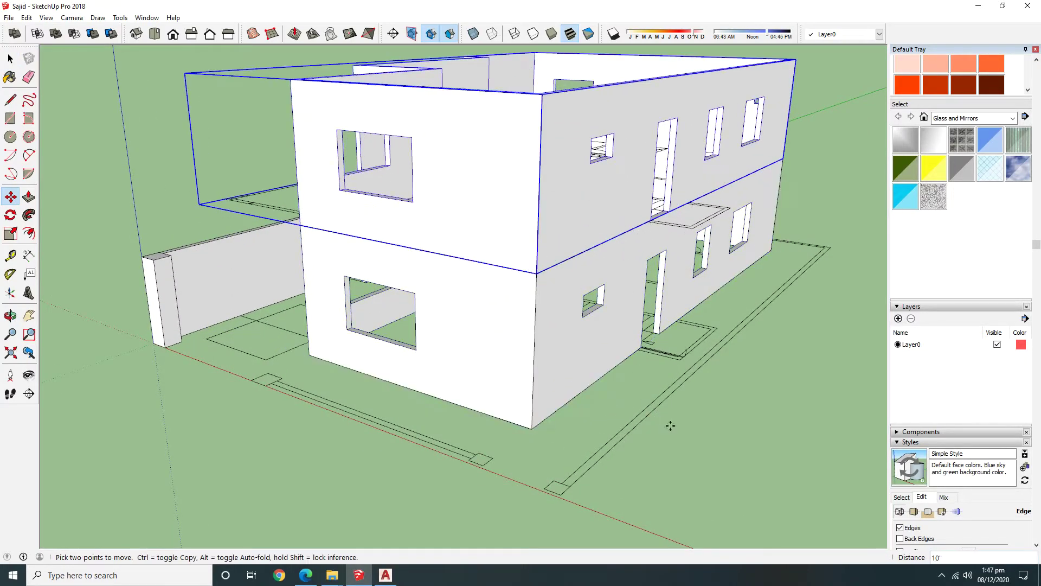
# Open the upper-floor group to inspect its wall tops, then close it and view the open top.
pyautogui.press('space')
pyautogui.click(757, 446)
pyautogui.moveTo(757, 447); pyautogui.dragTo(499, 322, button='middle')
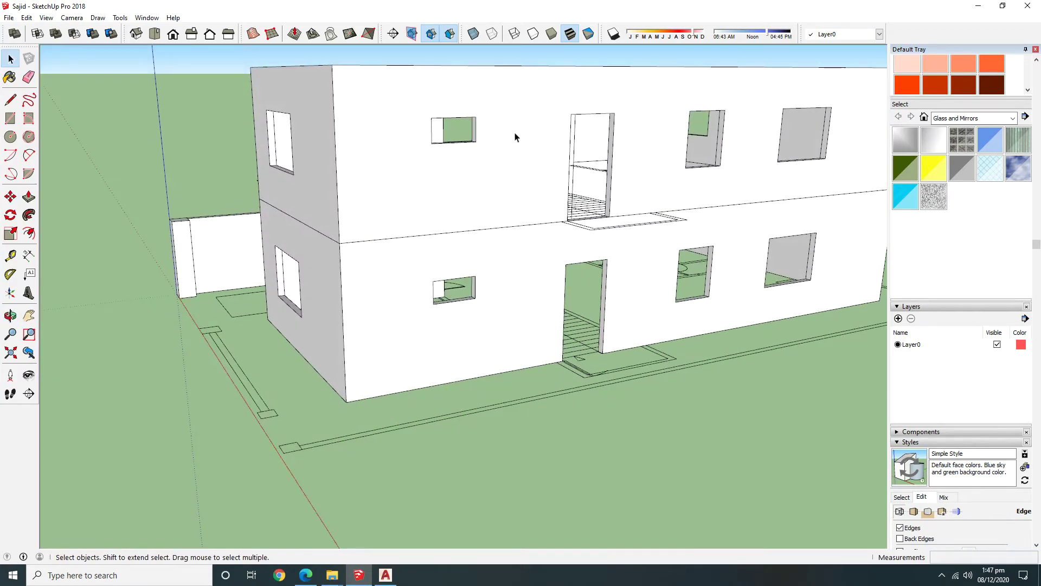
pyautogui.doubleClick(515, 136)
pyautogui.moveTo(639, 109); pyautogui.dragTo(659, 157, button='middle')
pyautogui.press('p')
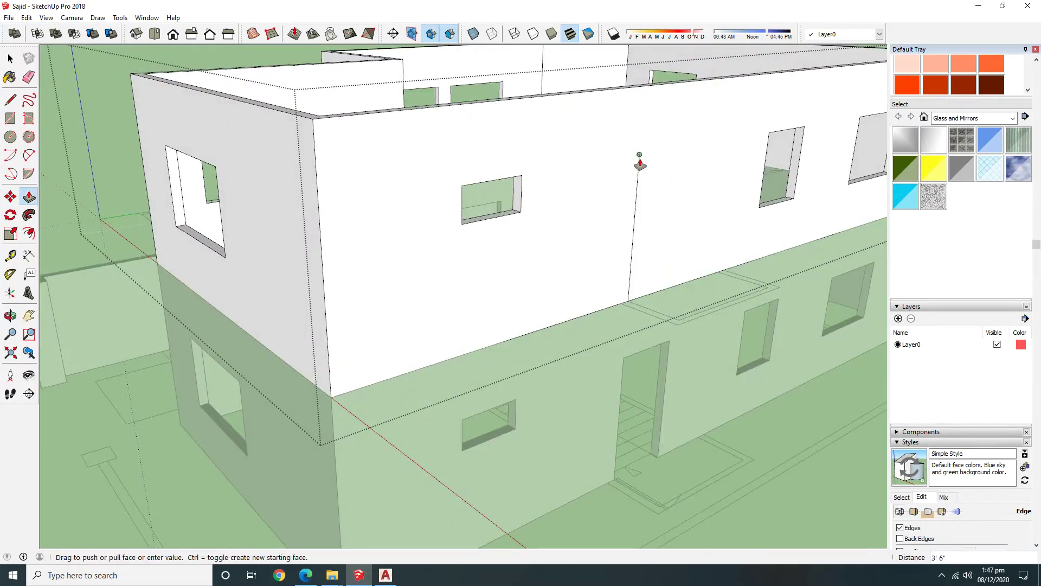
pyautogui.press('space')
pyautogui.scroll(-5, 665, 262)
pyautogui.click(759, 380)
pyautogui.moveTo(759, 380); pyautogui.dragTo(662, 309, button='middle')
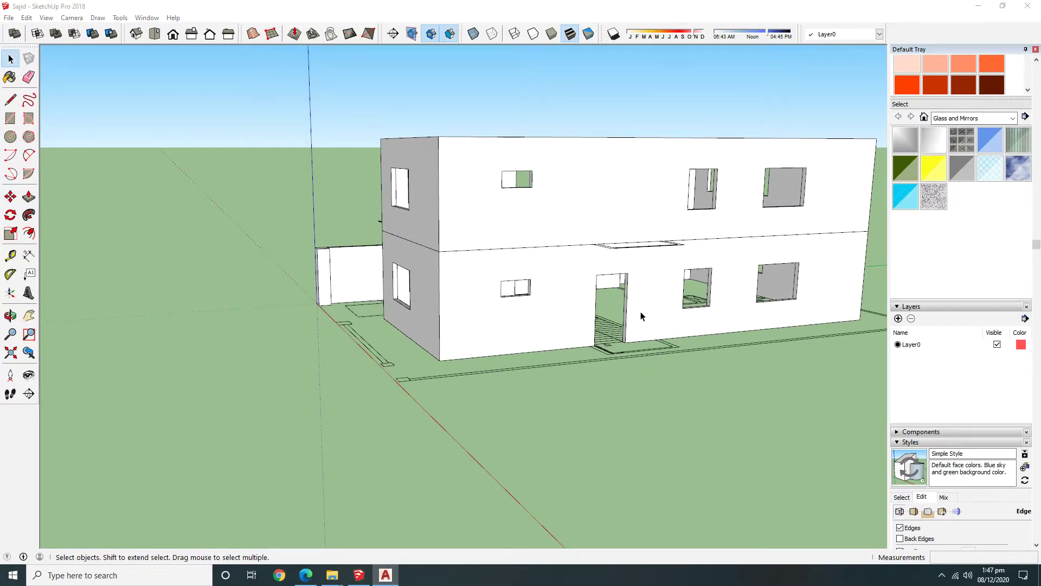
pyautogui.moveTo(718, 317)
pyautogui.mouseDown(button='middle')
pyautogui.moveTo(421, 372)
pyautogui.moveTo(432, 414)
pyautogui.moveTo(635, 353)
pyautogui.moveTo(504, 277)
pyautogui.mouseUp(button='middle')
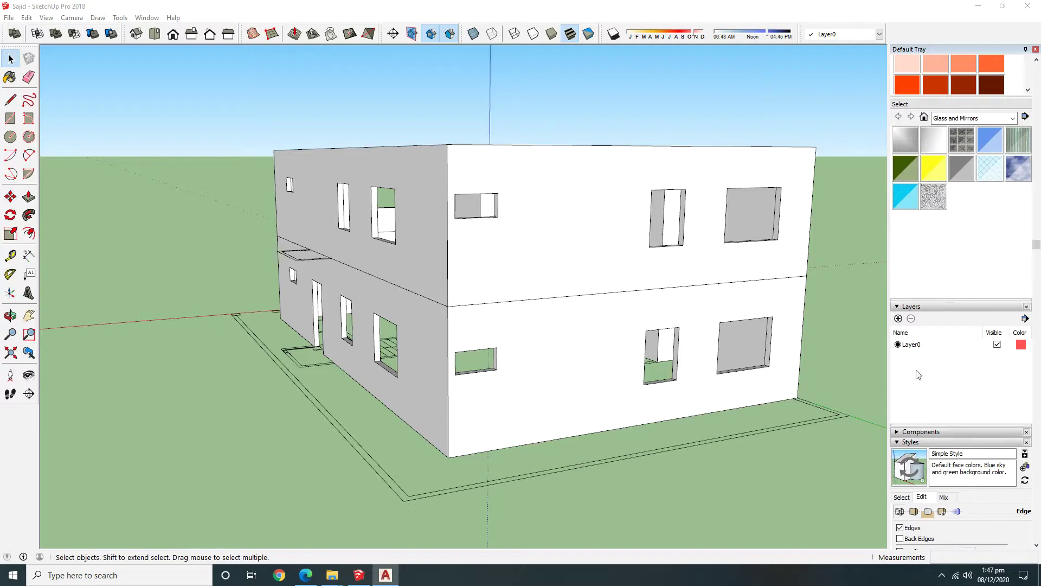
# Push the lower left window sill face down on the building front.
pyautogui.moveTo(637, 374); pyautogui.dragTo(439, 393, button='middle')
pyautogui.scroll(3, 596, 434)
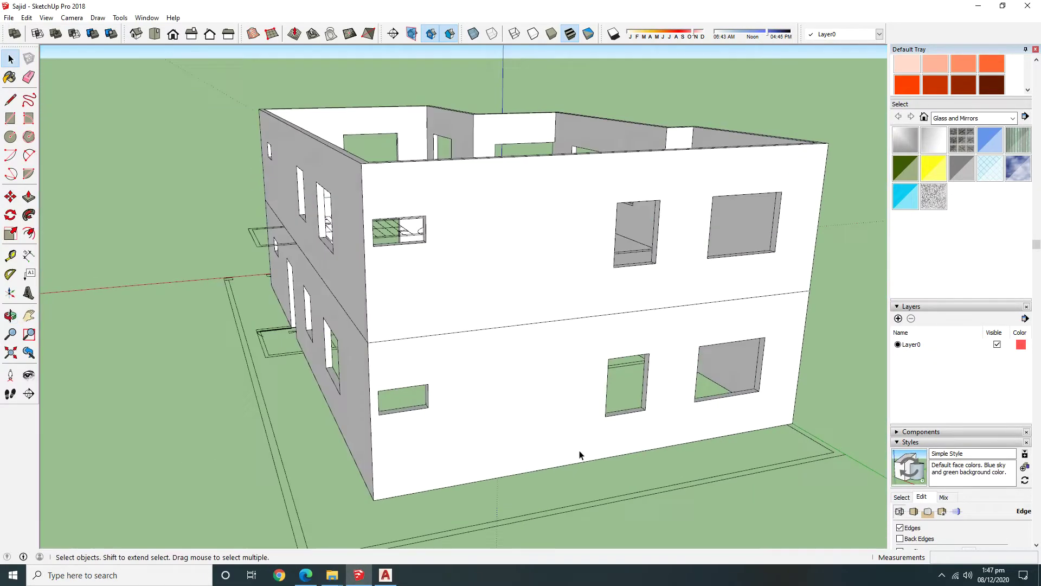
pyautogui.click(624, 419)
pyautogui.moveTo(624, 419); pyautogui.dragTo(642, 423, button='middle')
pyautogui.press('p')
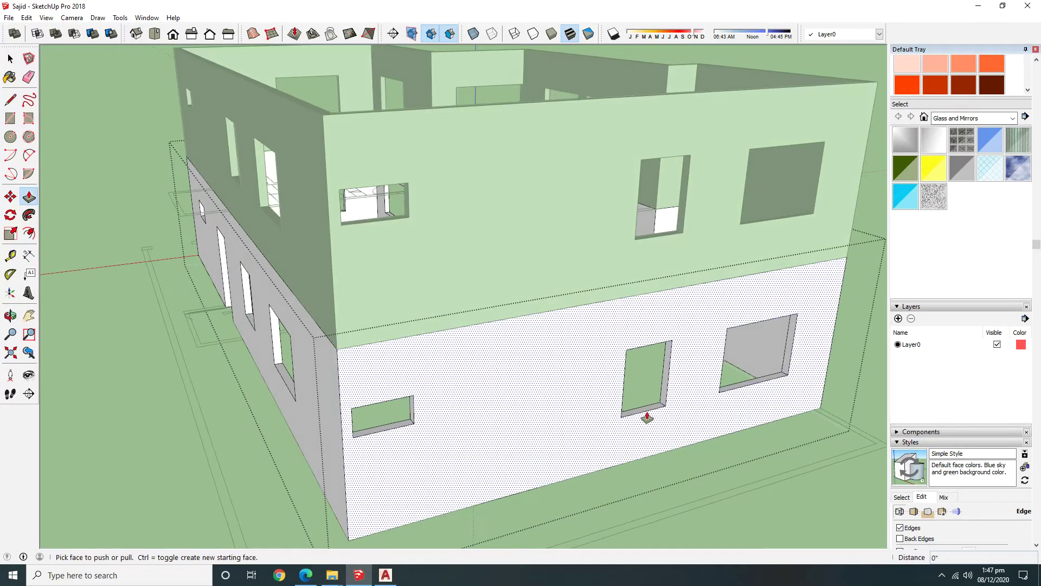
pyautogui.moveTo(644, 417); pyautogui.dragTo(462, 422)
pyautogui.click(413, 427)
pyautogui.click(411, 430)
pyautogui.moveTo(411, 429)
pyautogui.mouseDown(button='middle')
pyautogui.moveTo(658, 316)
pyautogui.moveTo(658, 297)
pyautogui.mouseUp(button='middle')
# Draw a new window rectangle on the front wall and push it 6" into the wall.
pyautogui.click(657, 290)
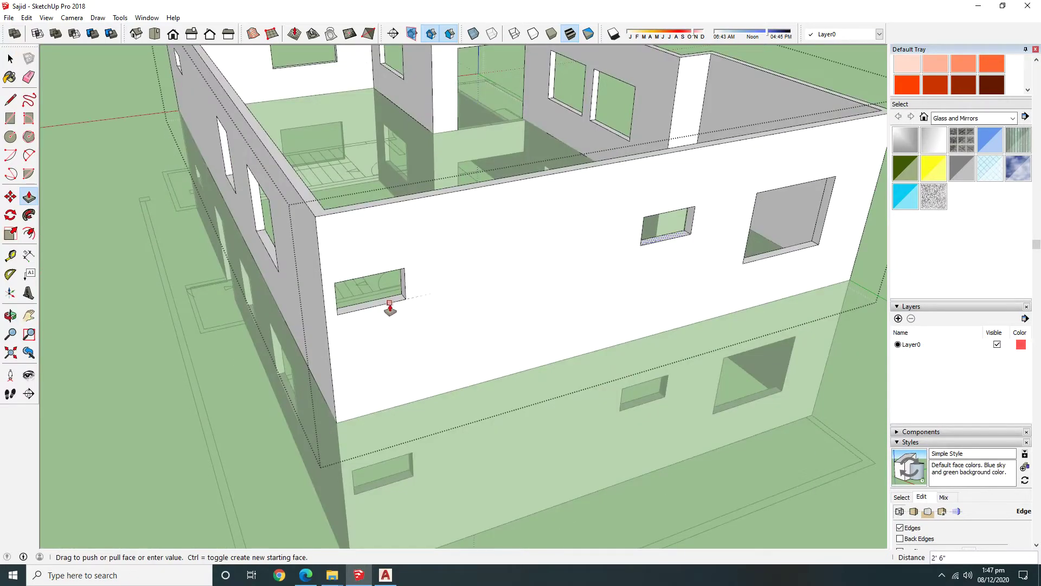
pyautogui.press('space')
pyautogui.moveTo(479, 286); pyautogui.dragTo(508, 332, button='middle')
pyautogui.scroll(3, 509, 332)
pyautogui.press('r')
pyautogui.click(502, 371)
pyautogui.click(586, 272)
pyautogui.press('p')
pyautogui.moveTo(569, 297); pyautogui.dragTo(535, 258)
pyautogui.press('space')
pyautogui.scroll(-5, 537, 217)
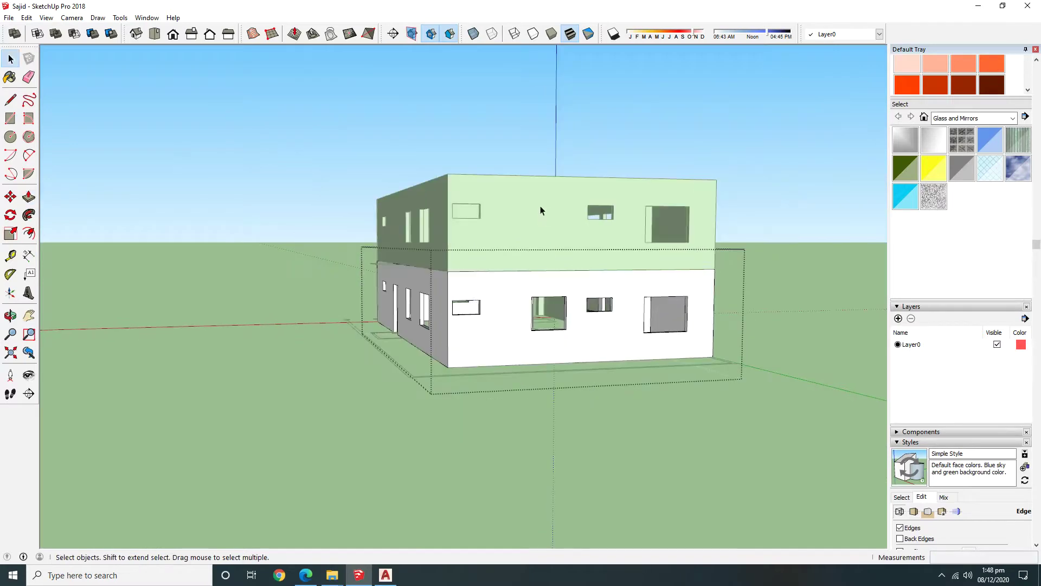
pyautogui.scroll(2, 537, 213)
pyautogui.moveTo(772, 302)
pyautogui.mouseDown(button='middle')
pyautogui.moveTo(580, 295)
pyautogui.moveTo(580, 259)
pyautogui.mouseUp(button='middle')
# Remove the upper-floor group and orbit over the building interior.
pyautogui.click(581, 264)
pyautogui.press('Delete')
pyautogui.scroll(5, 585, 263)
pyautogui.press('p')
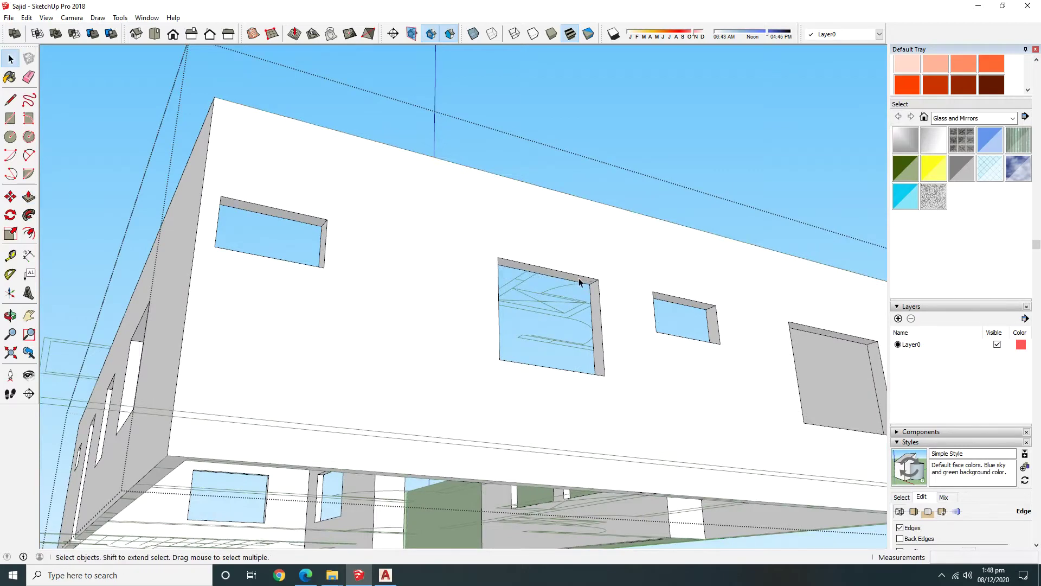
pyautogui.moveTo(628, 288); pyautogui.dragTo(523, 269, button='middle')
pyautogui.press('space')
pyautogui.moveTo(682, 262); pyautogui.dragTo(641, 246, button='middle')
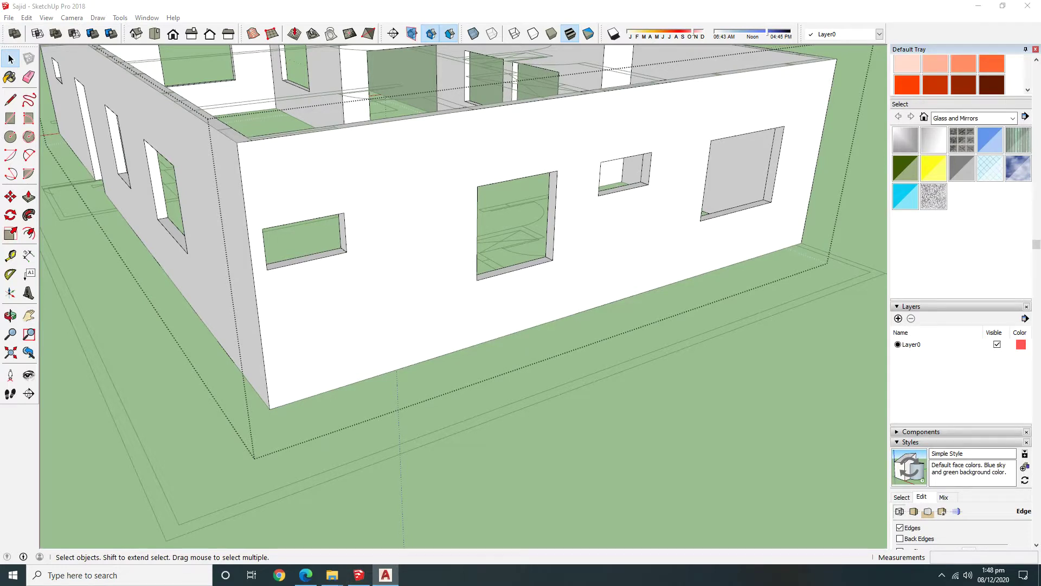
pyautogui.moveTo(520, 284); pyautogui.dragTo(502, 319, button='middle')
pyautogui.scroll(3, 519, 285)
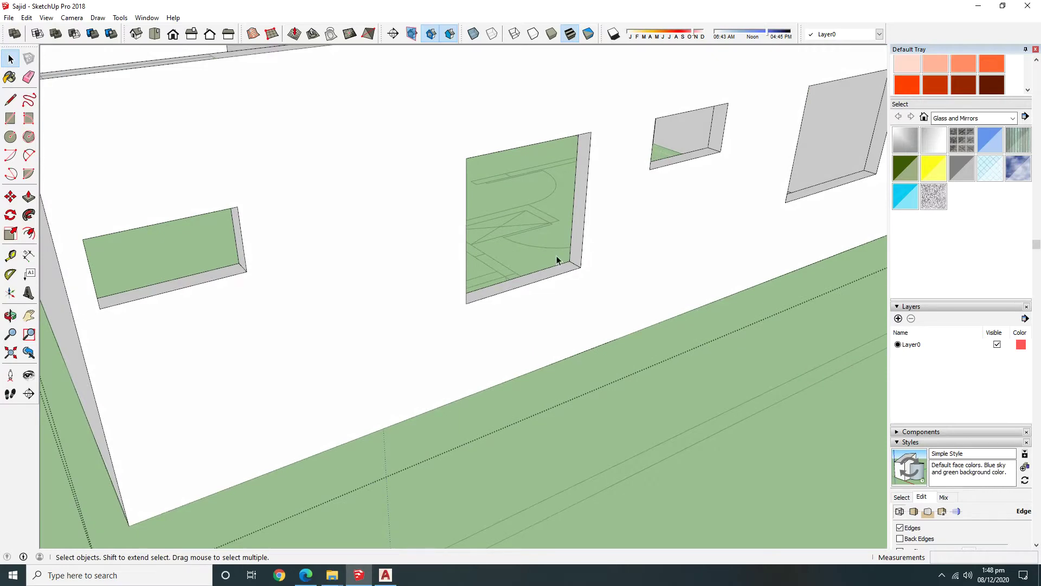
pyautogui.press('o')
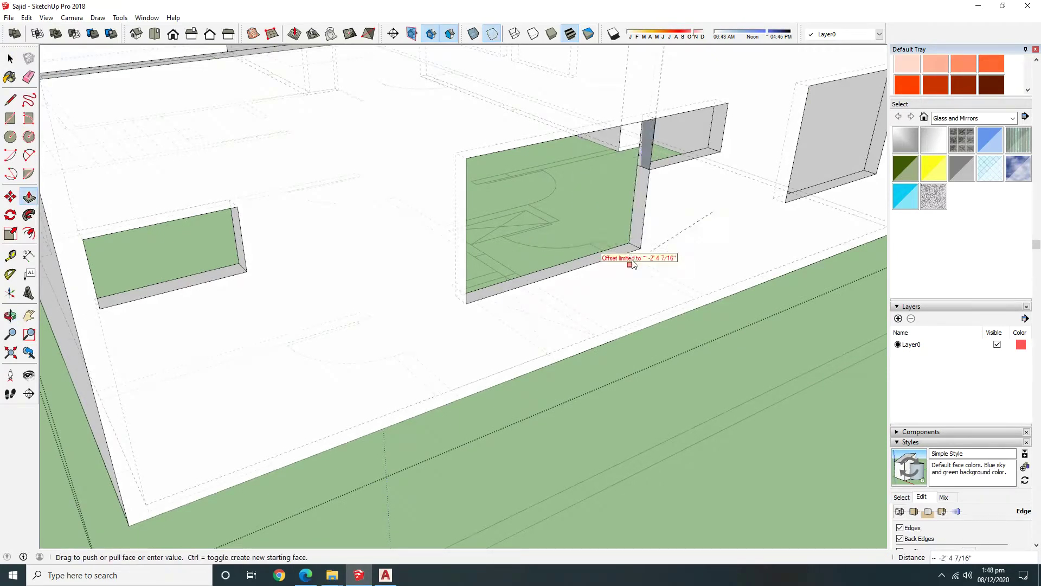
pyautogui.moveTo(587, 302); pyautogui.dragTo(521, 330)
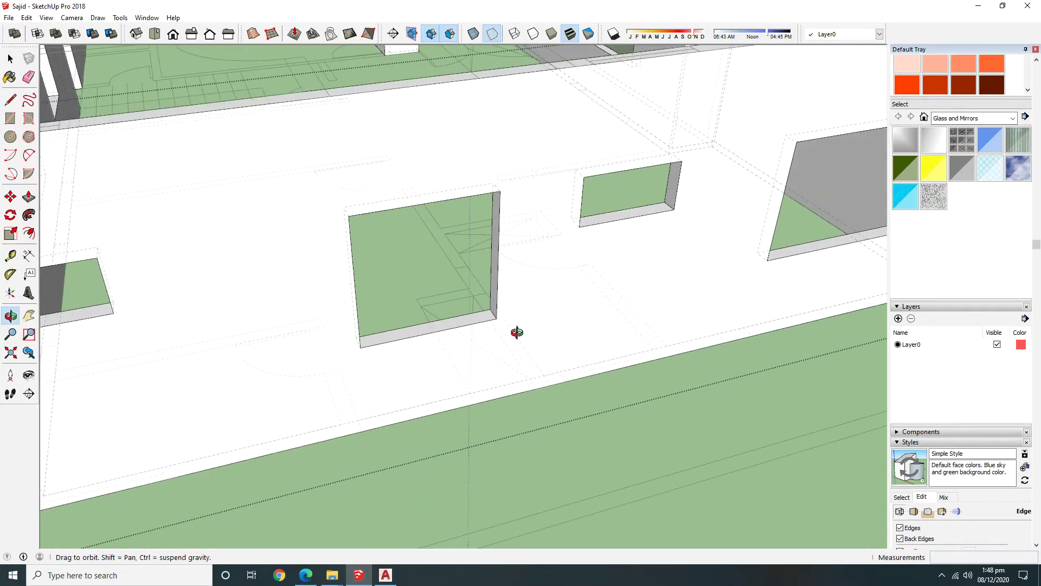
# Adjust the right and left window reveal depths, then select the house group.
pyautogui.press('p')
pyautogui.click(511, 372)
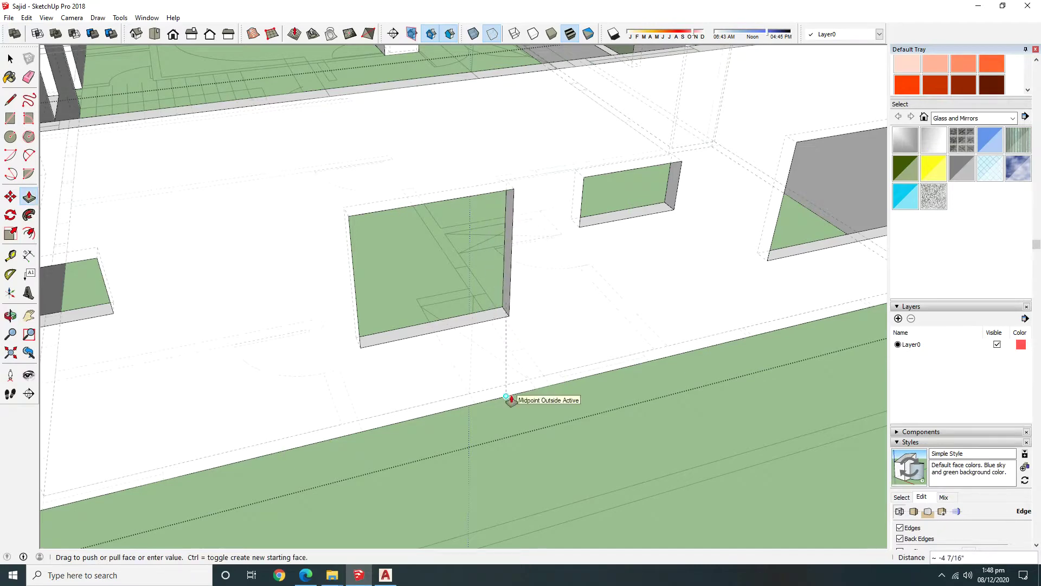
pyautogui.click(477, 407)
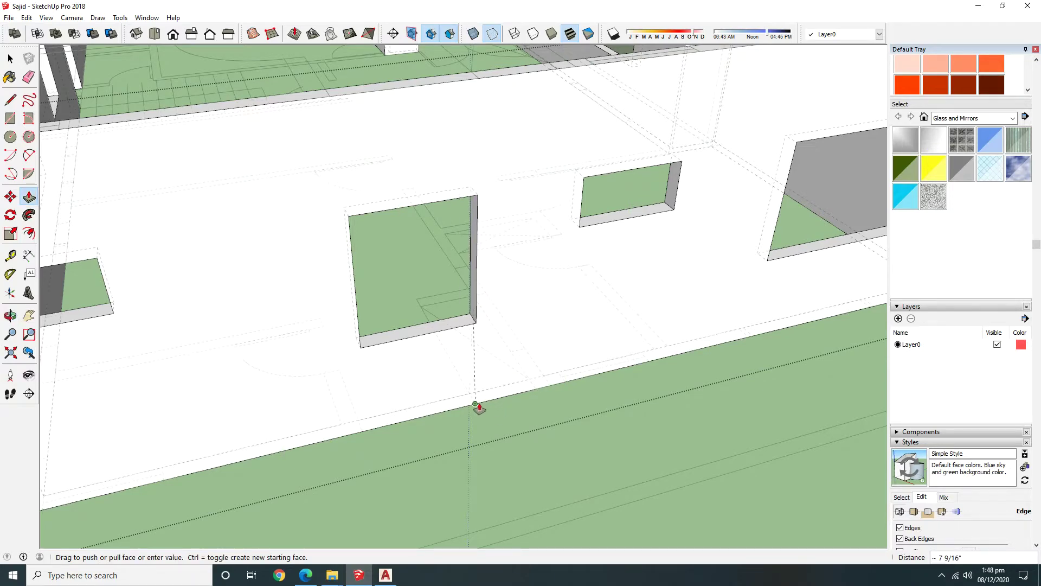
pyautogui.moveTo(476, 407); pyautogui.dragTo(110, 255, button='middle')
pyautogui.click(110, 254)
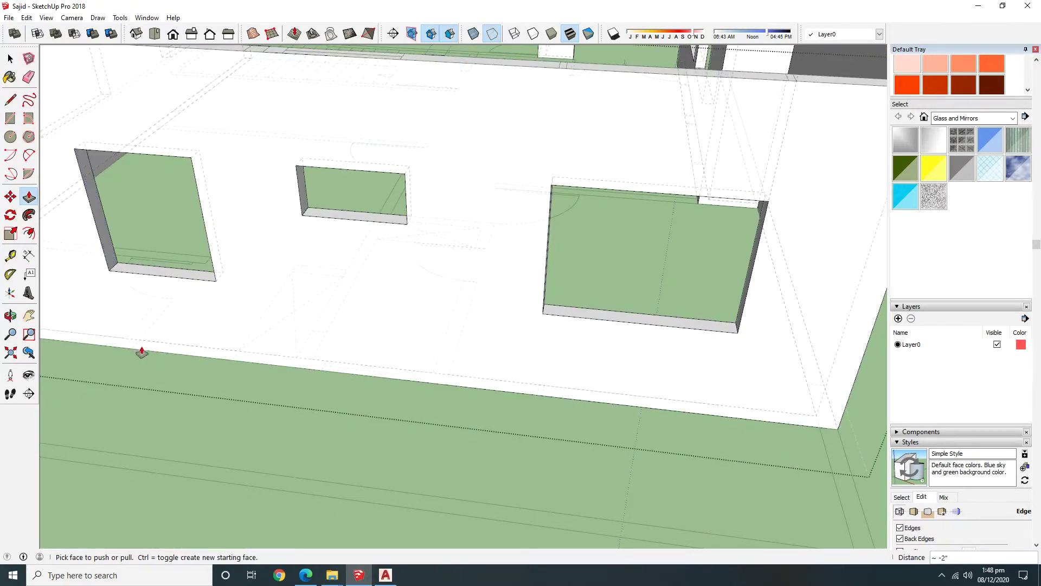
pyautogui.scroll(-5, 356, 394)
pyautogui.moveTo(355, 395)
pyautogui.mouseDown(button='middle')
pyautogui.moveTo(593, 319)
pyautogui.moveTo(581, 365)
pyautogui.moveTo(527, 298)
pyautogui.moveTo(365, 309)
pyautogui.mouseUp(button='middle')
pyautogui.press('space')
pyautogui.click(365, 310)
pyautogui.press('m')
pyautogui.click(353, 344)
pyautogui.press('Escape')
pyautogui.press('space')
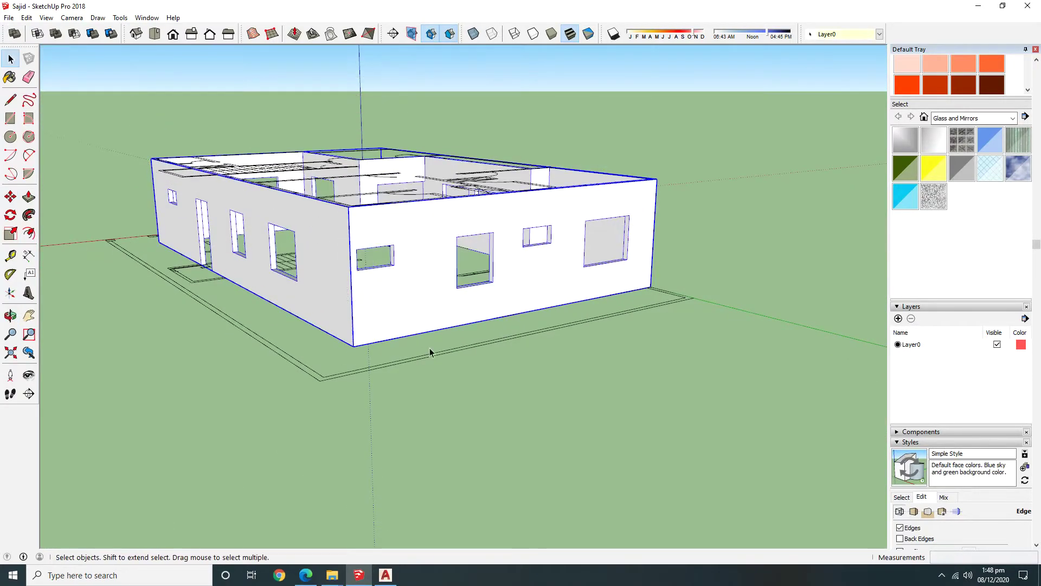
# Measure from the house's wall corner with the Tape Measure.
pyautogui.rightClick(332, 215)
pyautogui.click(361, 263)
pyautogui.moveTo(361, 263)
pyautogui.mouseDown(button='middle')
pyautogui.moveTo(268, 298)
pyautogui.moveTo(472, 398)
pyautogui.mouseUp(button='middle')
pyautogui.press('t')
pyautogui.click(459, 413)
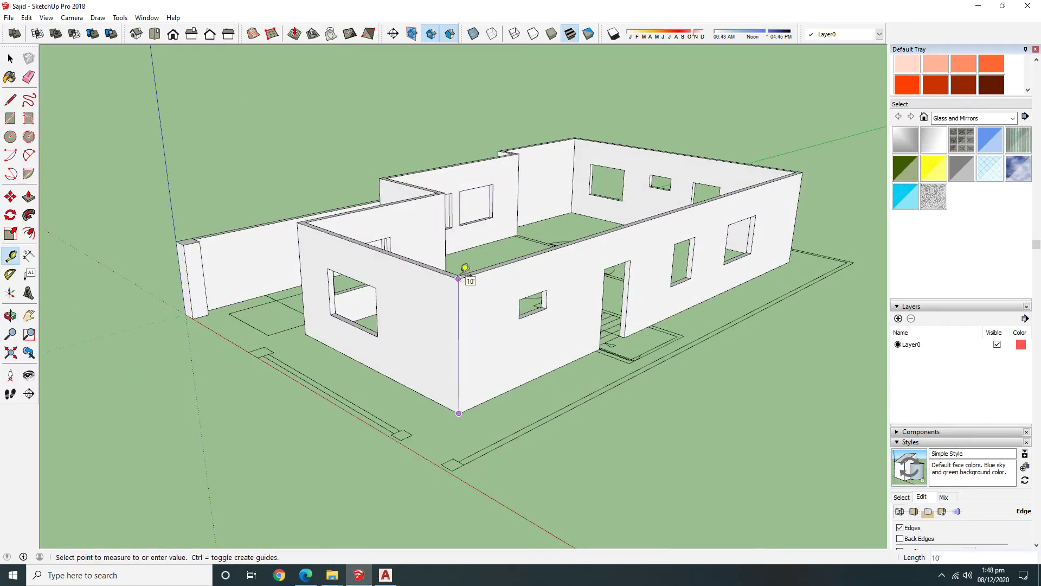
pyautogui.press('space')
# Inside the house group, pull the ground-floor wall tops up 6".
pyautogui.doubleClick(458, 327)
pyautogui.scroll(2, 461, 271)
pyautogui.scroll(2, 472, 296)
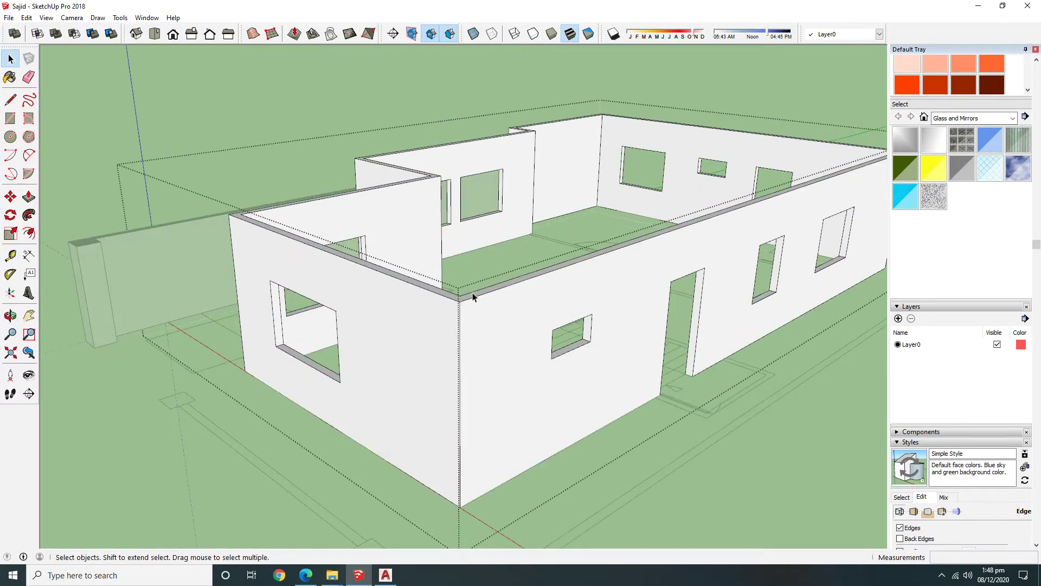
pyautogui.press('p')
pyautogui.moveTo(472, 296); pyautogui.dragTo(477, 240)
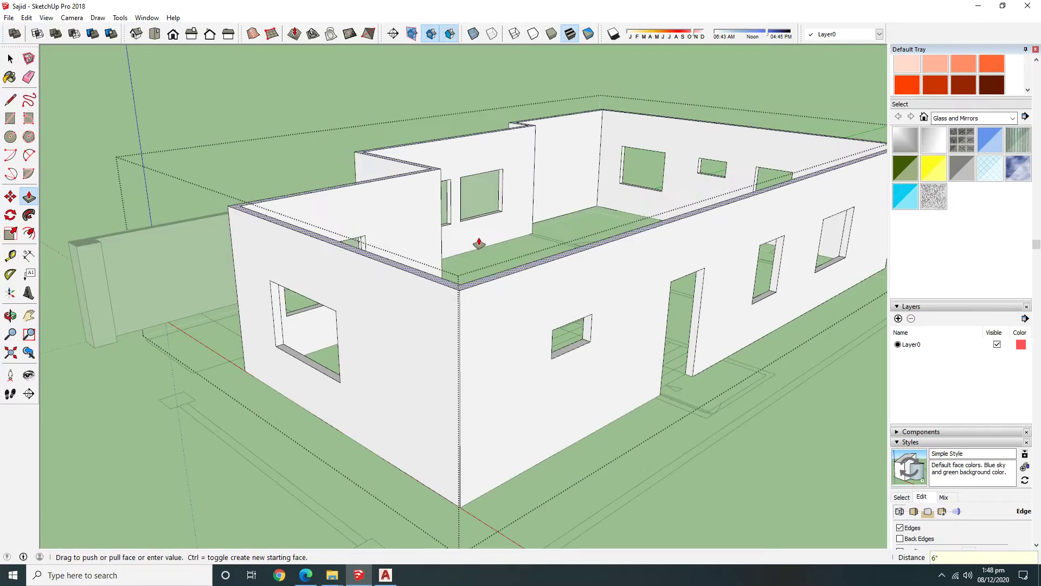
pyautogui.press('space')
pyautogui.scroll(-3, 641, 418)
pyautogui.scroll(1, 472, 360)
# Copy the house upward onto the top, then inspect the stacked storeys.
pyautogui.press('m')
pyautogui.press('ctrl')
pyautogui.click(470, 382)
pyautogui.click(471, 269)
pyautogui.press('space')
pyautogui.click(532, 421)
pyautogui.moveTo(413, 278); pyautogui.dragTo(234, 363, button='middle')
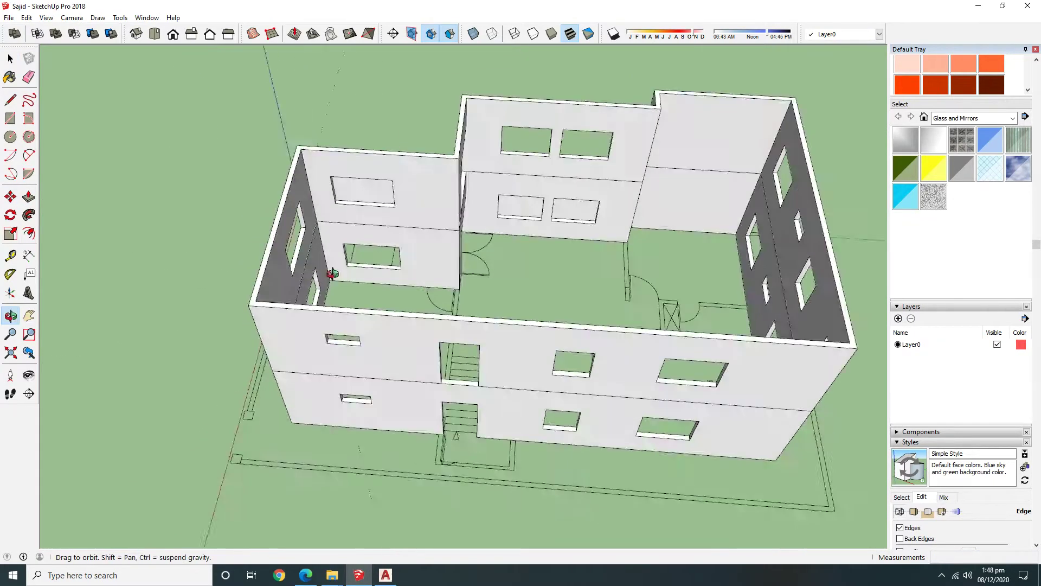
# Draw roof rectangles over the left and middle ground-floor rooms.
pyautogui.press('r')
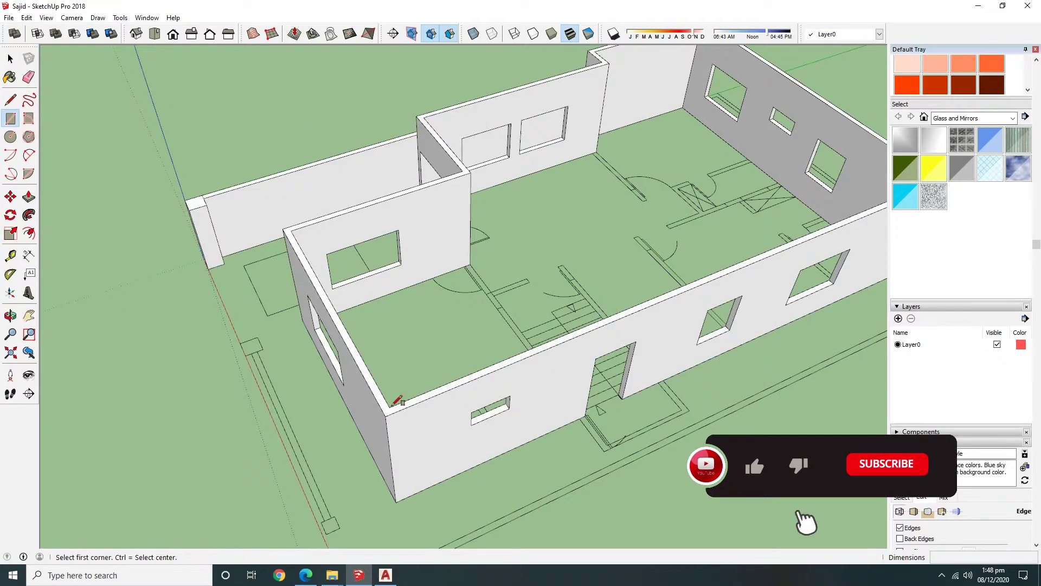
pyautogui.click(384, 402)
pyautogui.click(476, 167)
pyautogui.moveTo(477, 167); pyautogui.dragTo(390, 227, button='middle')
pyautogui.press('r')
pyautogui.click(370, 379)
pyautogui.click(544, 169)
# Add the right-room roof rectangle and erase the shared edges into one roof face.
pyautogui.press('e')
pyautogui.click(368, 291)
pyautogui.press('r')
pyautogui.click(598, 360)
pyautogui.click(656, 148)
pyautogui.press('e')
pyautogui.click(564, 232)
pyautogui.moveTo(564, 232); pyautogui.dragTo(486, 258, button='middle')
# Push/Pull the roof face into a slab and make it a single group.
pyautogui.press('space')
pyautogui.press('p')
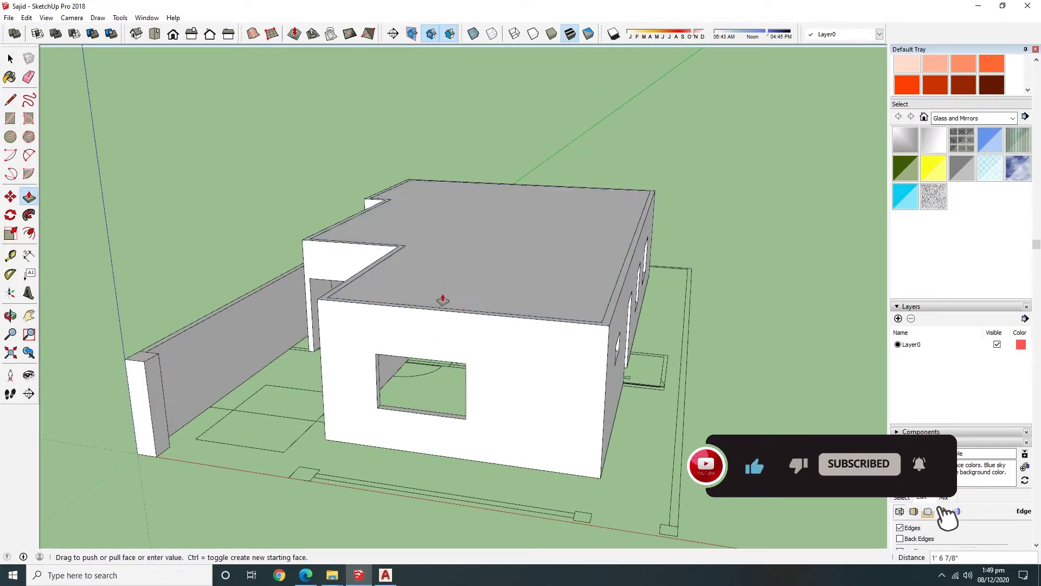
pyautogui.press('space')
pyautogui.rightClick(473, 236)
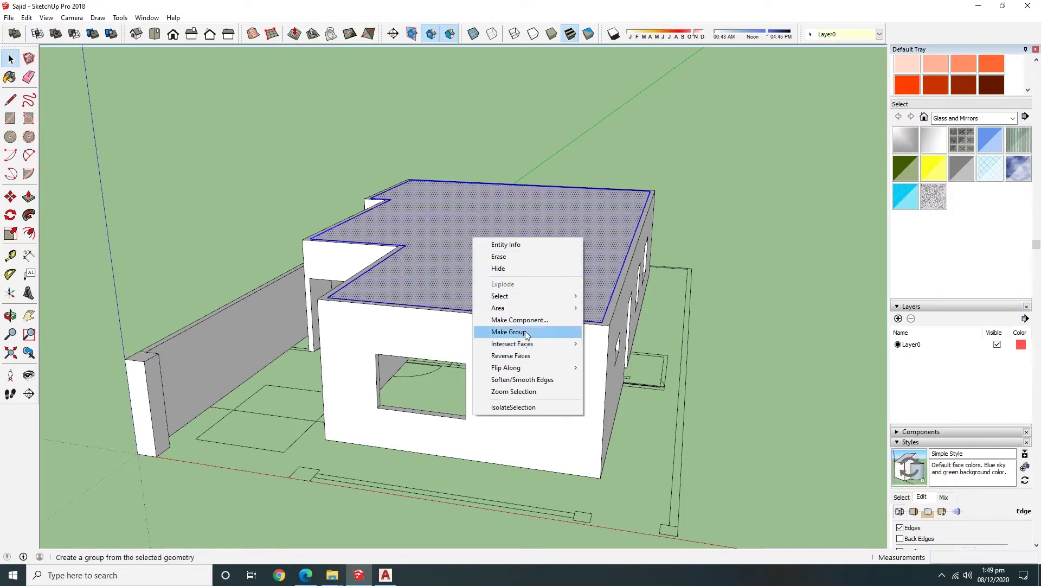
pyautogui.click(500, 331)
# Measure the ground-floor wall height (10' 6") with the Tape Measure.
pyautogui.moveTo(500, 330); pyautogui.dragTo(263, 139, button='middle')
pyautogui.scroll(3, 378, 358)
pyautogui.scroll(2, 378, 358)
pyautogui.press('t')
pyautogui.click(437, 265)
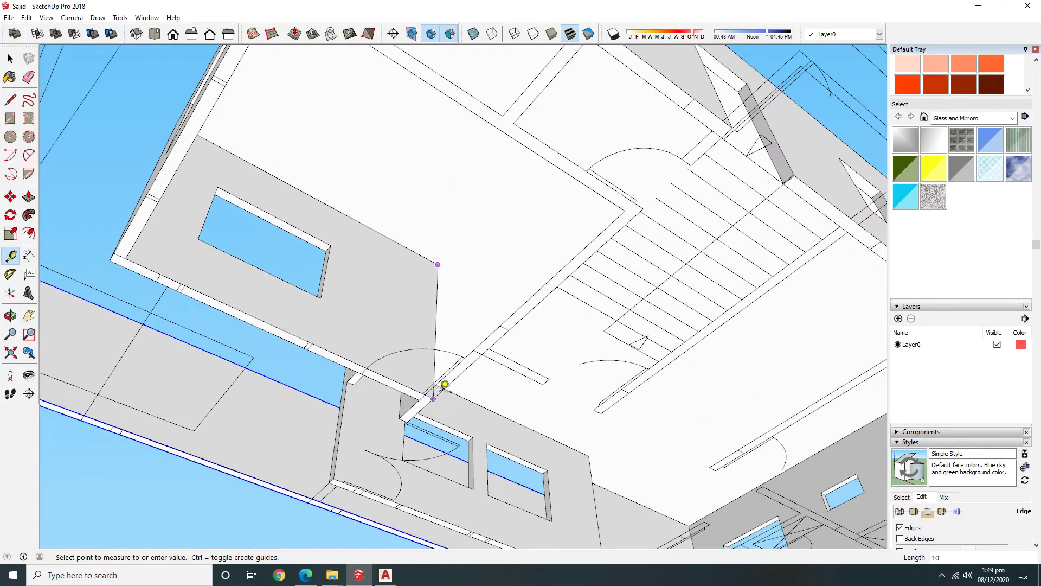
pyautogui.scroll(-5, 442, 387)
pyautogui.moveTo(442, 387); pyautogui.dragTo(383, 463, button='middle')
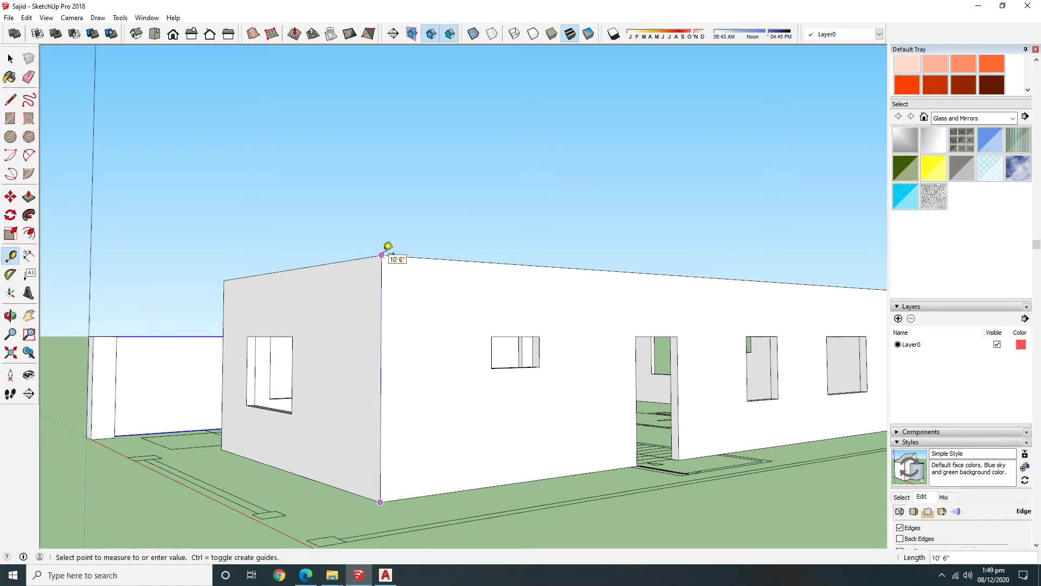
# Select the whole ground floor and copy it up from the roof corner as a second storey.
pyautogui.moveTo(388, 246); pyautogui.dragTo(396, 377, button='middle')
pyautogui.press('space')
pyautogui.hotkey('ctrl', 'a')
pyautogui.moveTo(429, 446); pyautogui.dragTo(409, 395, button='middle')
pyautogui.press('m')
pyautogui.press('space')
pyautogui.press('m')
pyautogui.click(396, 233)
pyautogui.click(398, 232)
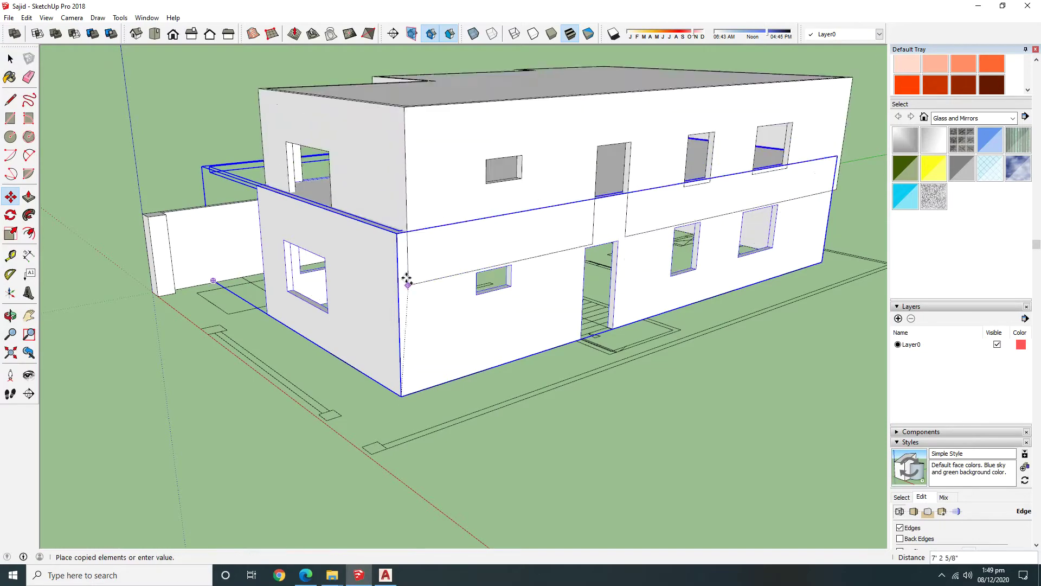
# Push/Pull the upper storey's wall face.
pyautogui.scroll(3, 404, 260)
pyautogui.press('space')
pyautogui.press('o')
pyautogui.moveTo(529, 245); pyautogui.dragTo(616, 116)
pyautogui.press('space')
pyautogui.press('p')
pyautogui.click(588, 116)
pyautogui.click(523, 87)
pyautogui.press('space')
pyautogui.hotkey('shift', 'z')
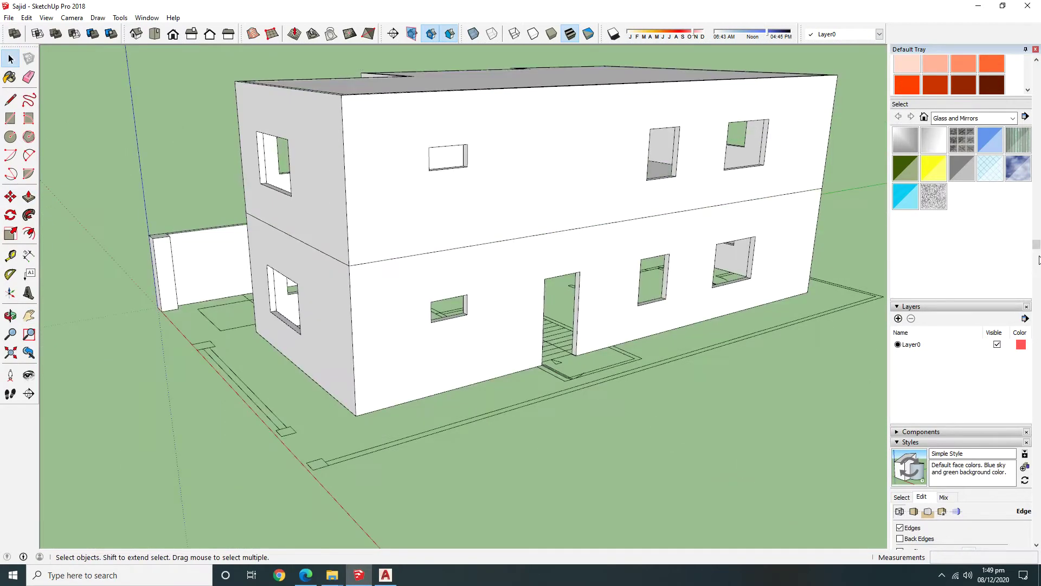
pyautogui.moveTo(711, 293); pyautogui.dragTo(624, 296, button='middle')
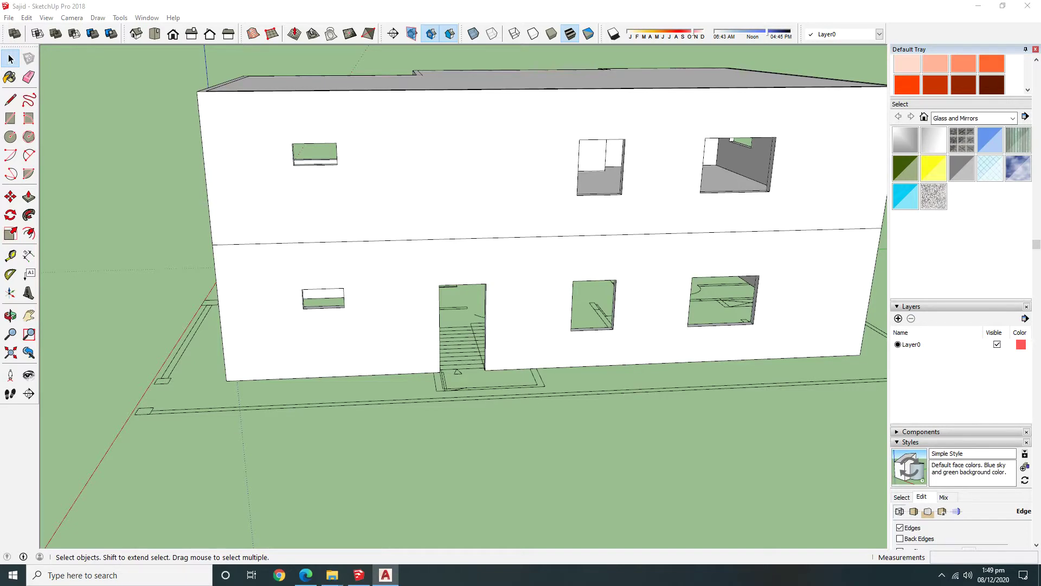
# Isolate the building group so only it is shown.
pyautogui.moveTo(492, 363); pyautogui.dragTo(645, 365, button='middle')
pyautogui.moveTo(521, 269); pyautogui.dragTo(654, 296, button='middle')
pyautogui.moveTo(515, 241)
pyautogui.mouseDown(button='middle')
pyautogui.moveTo(559, 265)
pyautogui.moveTo(462, 205)
pyautogui.moveTo(472, 284)
pyautogui.mouseUp(button='middle')
pyautogui.rightClick(464, 175)
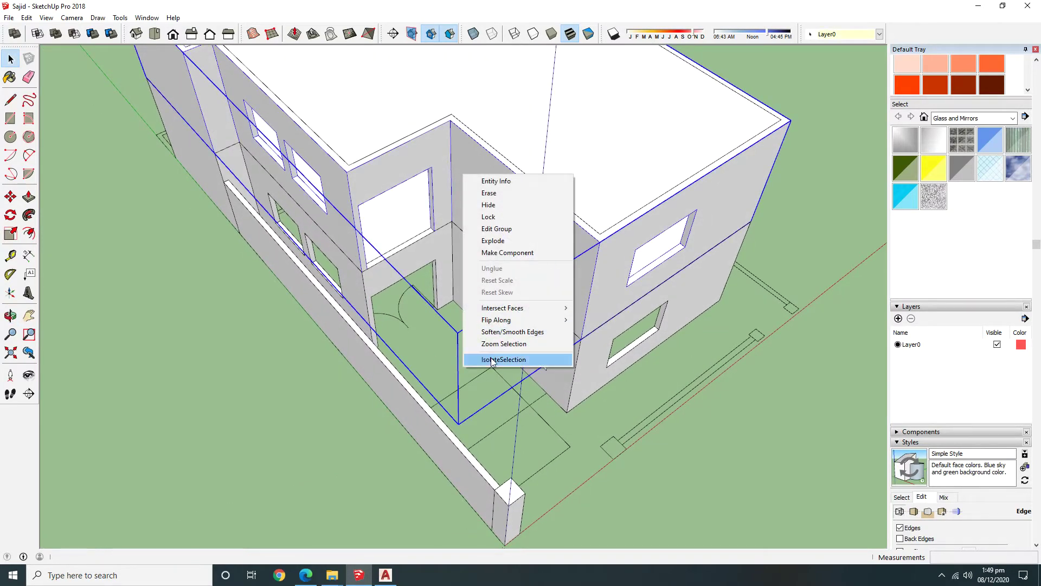
pyautogui.click(492, 360)
pyautogui.hotkey('alt', 'Tab')
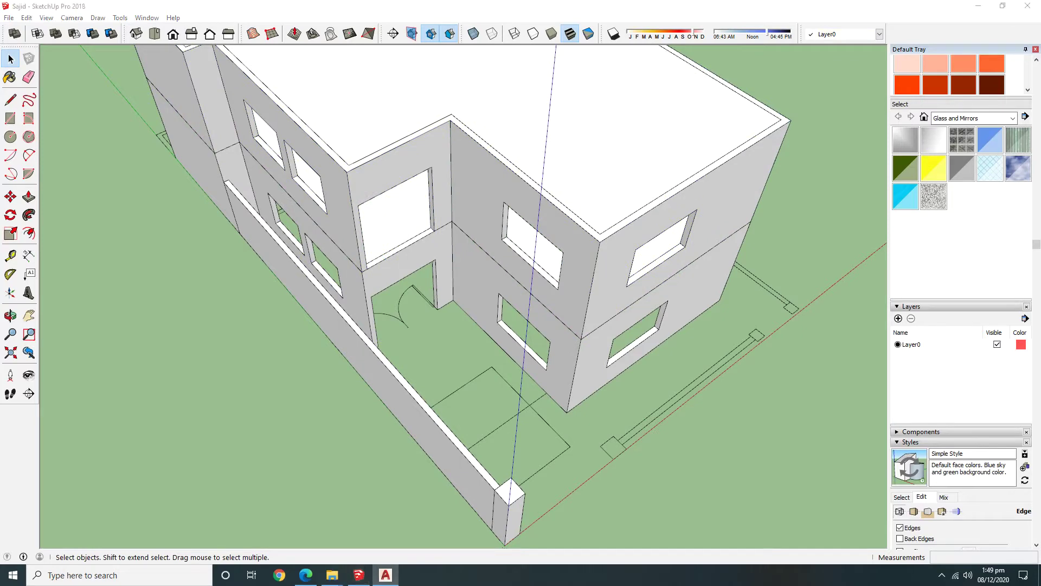
pyautogui.moveTo(461, 434)
pyautogui.mouseDown(button='middle')
pyautogui.moveTo(532, 283)
pyautogui.moveTo(516, 411)
pyautogui.mouseUp(button='middle')
# Unhide all hidden geometry via Edit > Unhide > All.
pyautogui.click(30, 18)
pyautogui.click(202, 198)
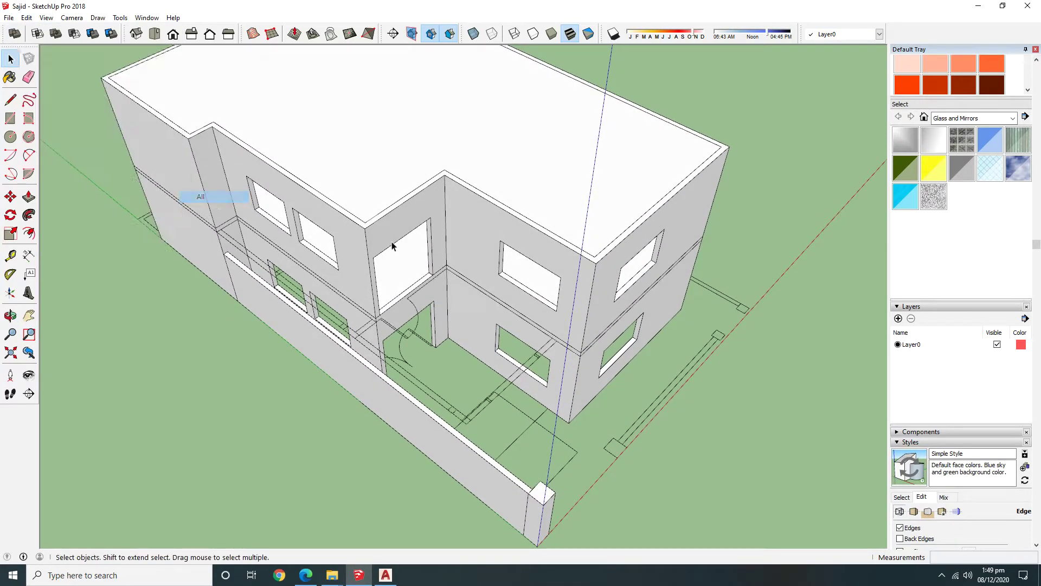
pyautogui.scroll(3, 551, 340)
pyautogui.scroll(2, 551, 340)
# Draw a rectangle in the recessed entrance area and raise it 11' into a block.
pyautogui.press('r')
pyautogui.click(383, 447)
pyautogui.click(550, 313)
pyautogui.moveTo(550, 313)
pyautogui.mouseDown(button='middle')
pyautogui.moveTo(487, 276)
pyautogui.moveTo(518, 318)
pyautogui.mouseUp(button='middle')
pyautogui.press('space')
pyautogui.scroll(2, 518, 318)
pyautogui.press('p')
pyautogui.moveTo(530, 281)
pyautogui.mouseDown()
pyautogui.moveTo(496, 135)
pyautogui.moveTo(535, 193)
pyautogui.moveTo(542, 247)
pyautogui.moveTo(572, 86)
pyautogui.mouseUp()
pyautogui.click(572, 86)
# Select the new 11' panel's face and orbit out to view the whole building.
pyautogui.moveTo(495, 332)
pyautogui.mouseDown(button='middle')
pyautogui.moveTo(493, 297)
pyautogui.moveTo(520, 364)
pyautogui.mouseUp(button='middle')
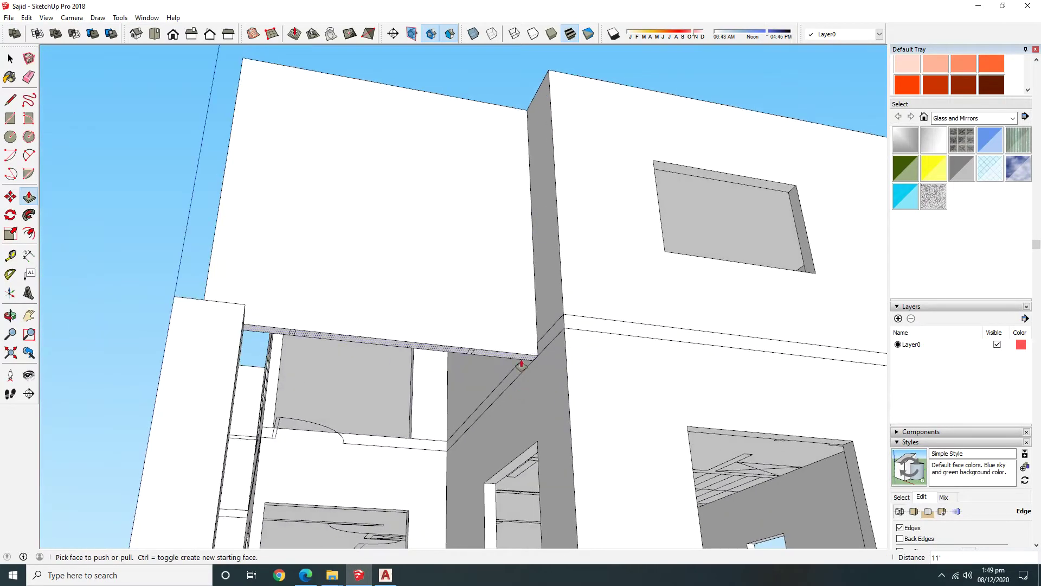
pyautogui.press('space')
pyautogui.click(479, 237)
pyautogui.rightClick(484, 239)
pyautogui.press('Escape')
pyautogui.moveTo(483, 240)
pyautogui.mouseDown(button='middle')
pyautogui.moveTo(409, 242)
pyautogui.moveTo(505, 392)
pyautogui.moveTo(740, 484)
pyautogui.mouseUp(button='middle')
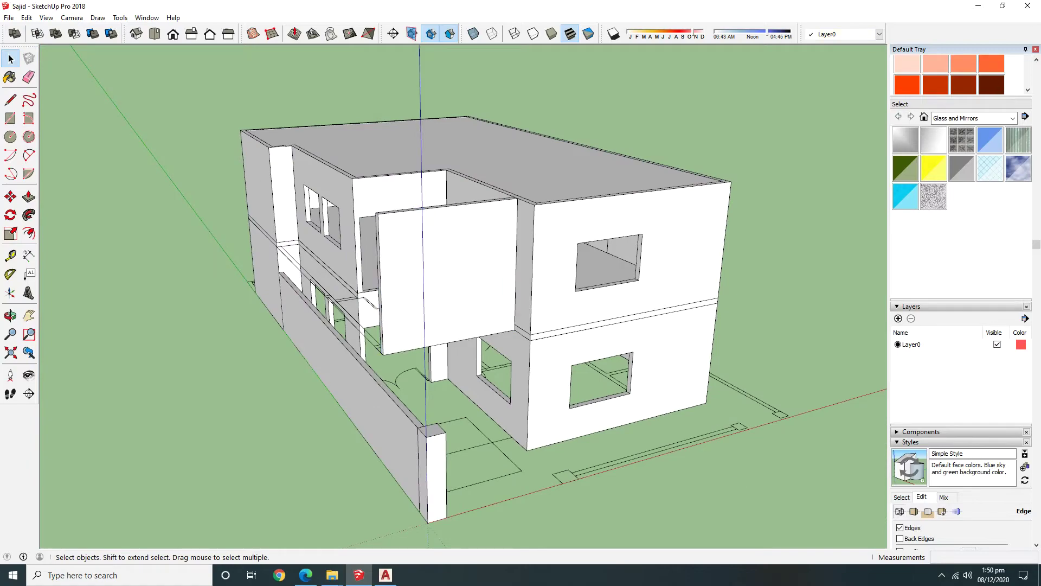
pyautogui.hotkey('alt', 'Tab')
pyautogui.scroll(3, 406, 337)
# Draw a base rectangle at the door area and pull it up into a tall pillar.
pyautogui.scroll(2, 418, 325)
pyautogui.press('r')
pyautogui.moveTo(418, 326); pyautogui.dragTo(333, 404, button='middle')
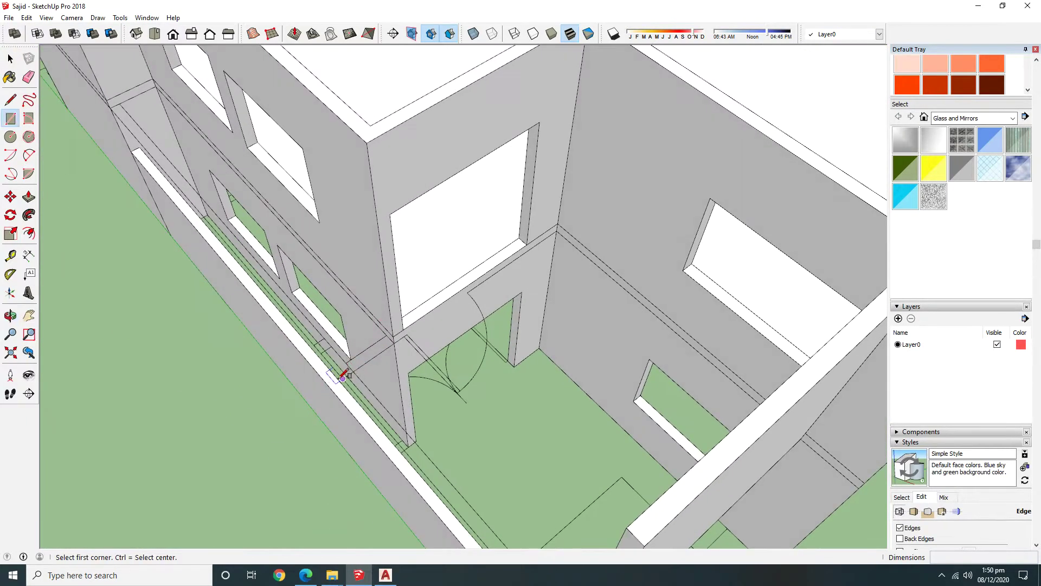
pyautogui.click(386, 335)
pyautogui.moveTo(386, 335); pyautogui.dragTo(383, 358, button='middle')
pyautogui.press('p')
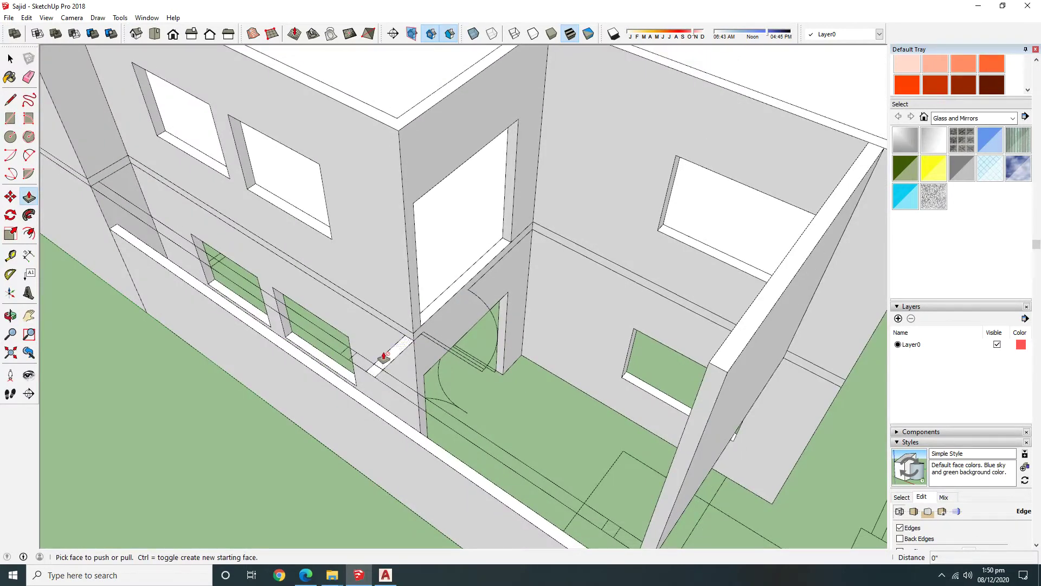
pyautogui.moveTo(398, 355); pyautogui.dragTo(441, 106)
# Group the pillar, then extend its side into a long L-shaped wall.
pyautogui.press('space')
pyautogui.tripleClick(377, 187)
pyautogui.rightClick(378, 189)
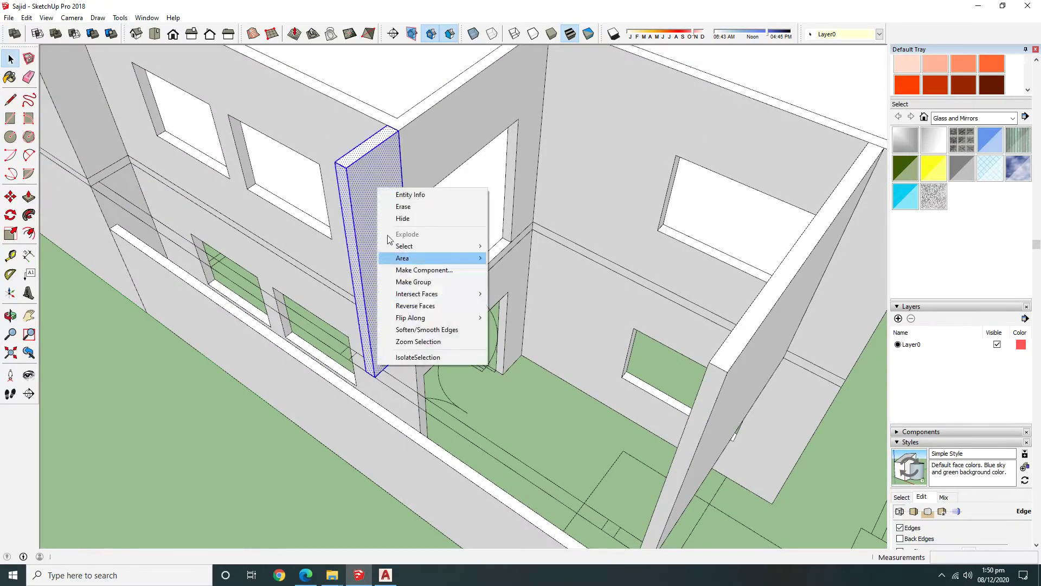
pyautogui.click(419, 282)
pyautogui.doubleClick(376, 374)
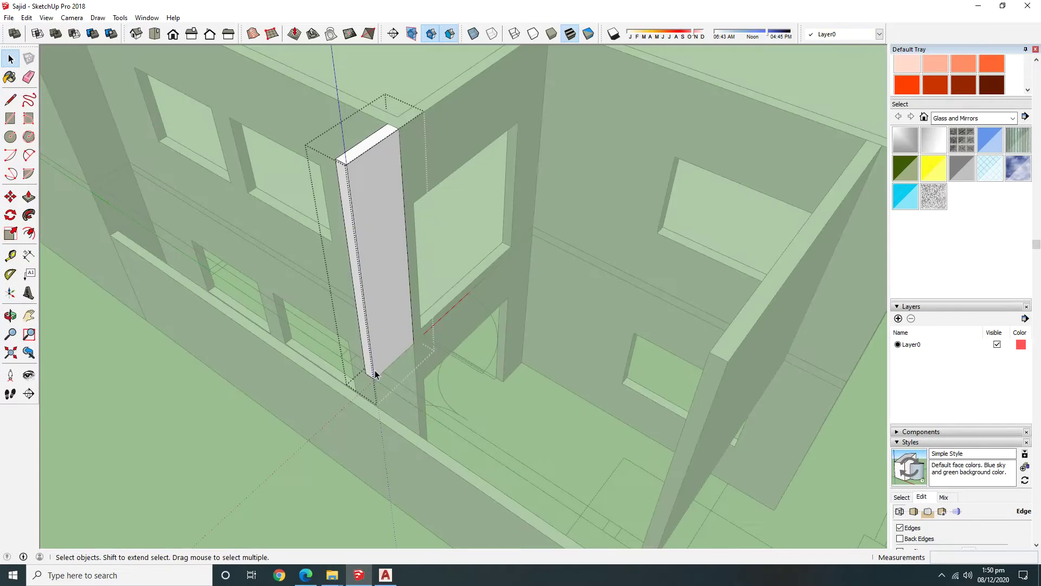
pyautogui.press('p')
pyautogui.moveTo(365, 318); pyautogui.dragTo(715, 349)
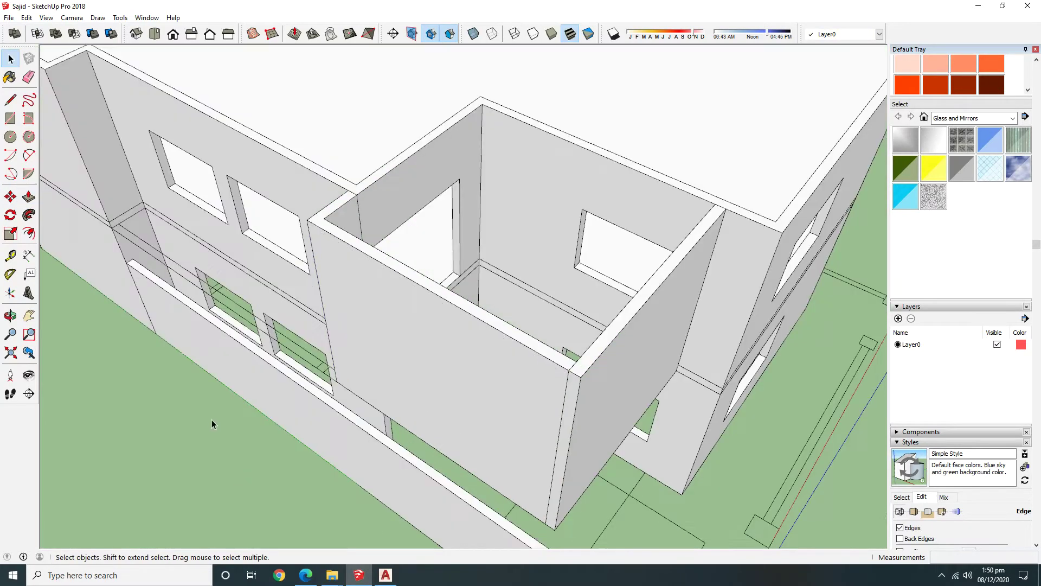
# Open the L-wall group and draw the window rectangle on its front face.
pyautogui.scroll(-3, 211, 419)
pyautogui.click(596, 336)
pyautogui.moveTo(627, 360); pyautogui.dragTo(412, 271, button='middle')
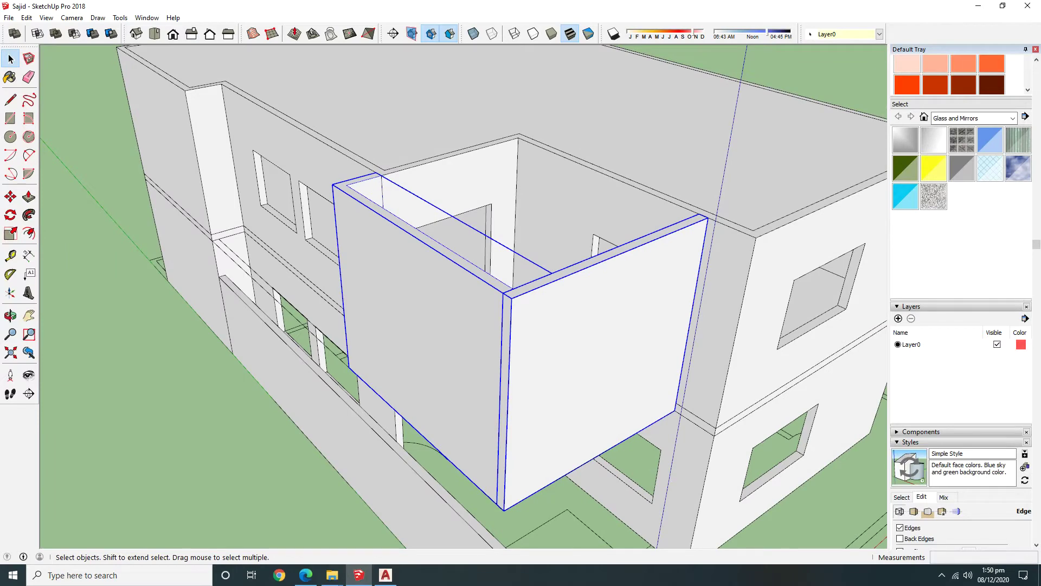
pyautogui.moveTo(213, 305); pyautogui.dragTo(520, 302, button='middle')
pyautogui.scroll(3, 630, 348)
pyautogui.doubleClick(629, 349)
pyautogui.press('r')
pyautogui.click(531, 409)
pyautogui.click(628, 288)
# Push the window face -6" through the wall to cut the opening.
pyautogui.press('space')
pyautogui.press('p')
pyautogui.click(588, 358)
pyautogui.click(653, 383)
pyautogui.moveTo(653, 383); pyautogui.dragTo(603, 401, button='middle')
pyautogui.moveTo(793, 383)
pyautogui.mouseDown(button='middle')
pyautogui.moveTo(570, 234)
pyautogui.moveTo(610, 165)
pyautogui.mouseUp(button='middle')
pyautogui.click(610, 165)
pyautogui.press('space')
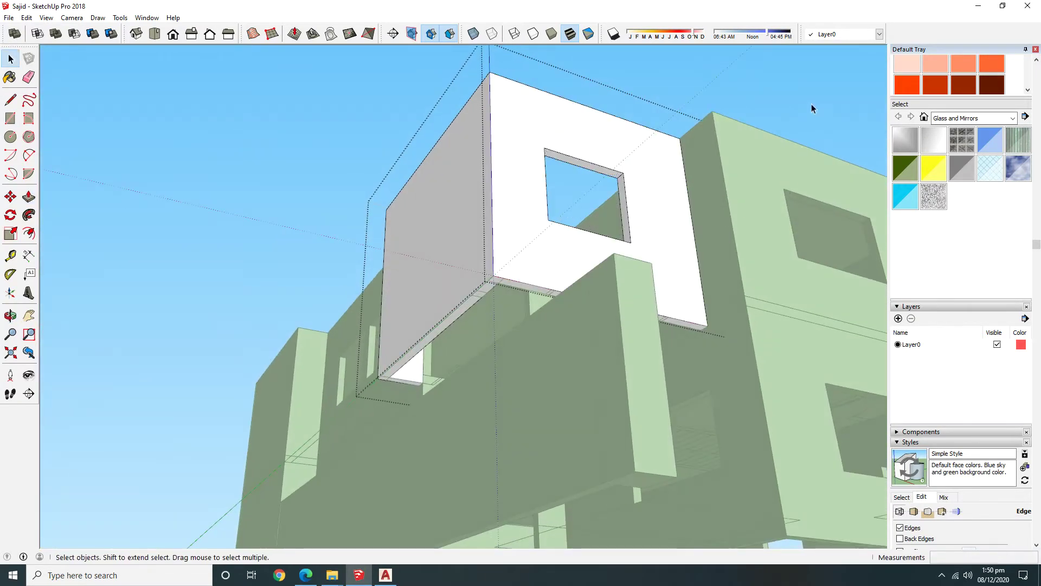
pyautogui.moveTo(812, 104); pyautogui.dragTo(357, 395, button='middle')
pyautogui.click(520, 179)
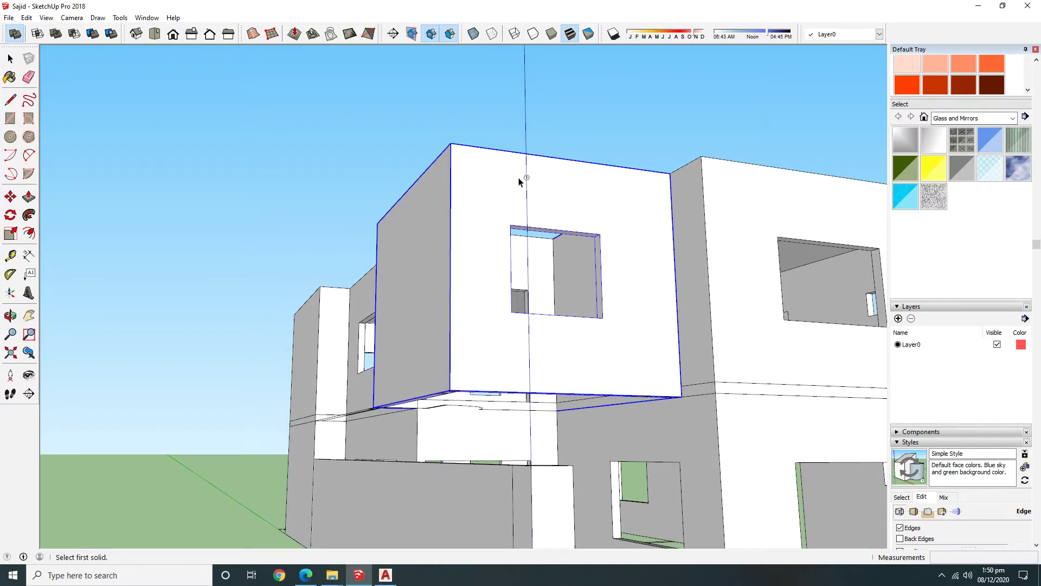
pyautogui.moveTo(520, 179); pyautogui.dragTo(516, 179, button='middle')
pyautogui.doubleClick(476, 167)
pyautogui.scroll(3, 468, 150)
pyautogui.click(442, 137)
pyautogui.click(464, 118)
pyautogui.press('space')
pyautogui.click(148, 130)
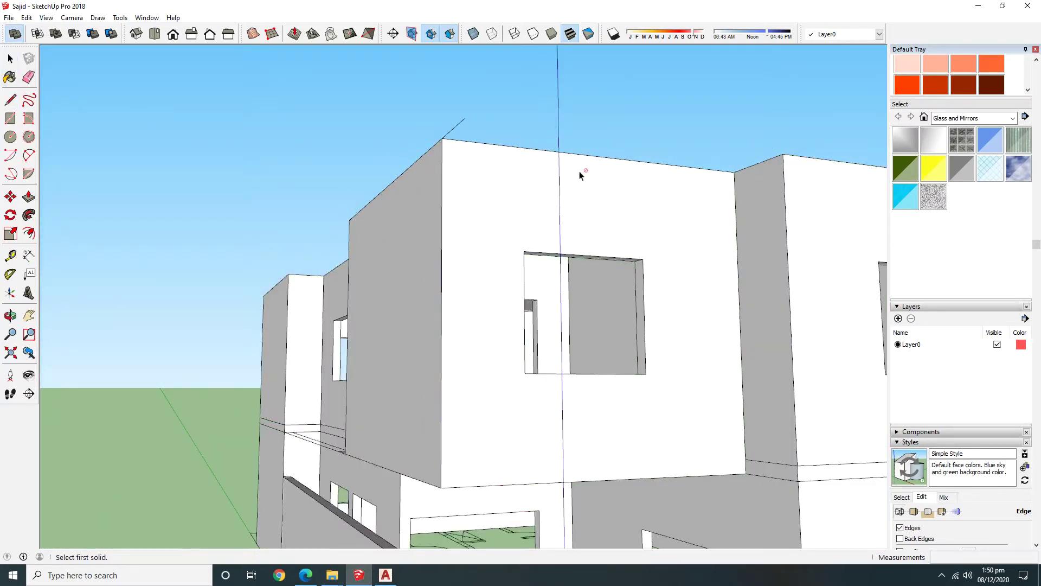
pyautogui.doubleClick(468, 213)
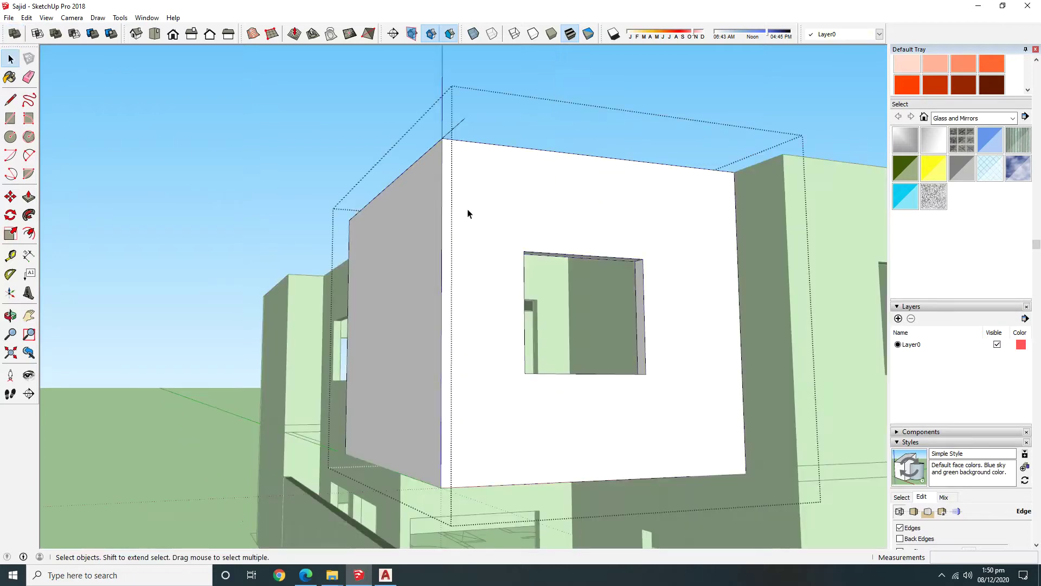
pyautogui.press('space')
pyautogui.moveTo(678, 197)
pyautogui.mouseDown(button='middle')
pyautogui.moveTo(709, 412)
pyautogui.moveTo(760, 304)
pyautogui.mouseUp(button='middle')
pyautogui.moveTo(520, 380); pyautogui.dragTo(484, 262, button='middle')
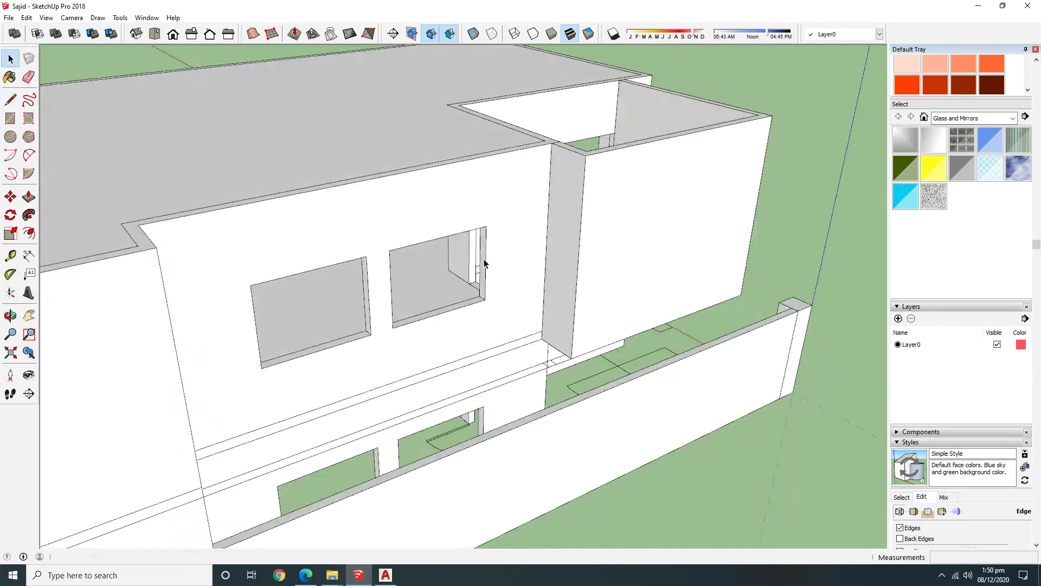
# Open the side wall group and push a rectangle in to cut the window opening.
pyautogui.scroll(3, 619, 226)
pyautogui.doubleClick(613, 268)
pyautogui.press('r')
pyautogui.click(656, 161)
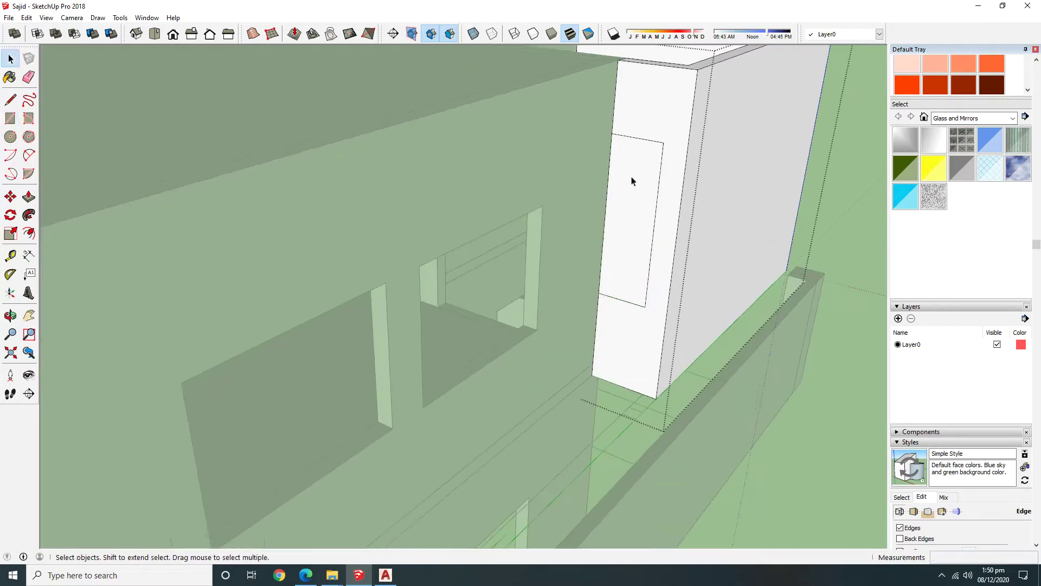
pyautogui.press('p')
pyautogui.moveTo(639, 216); pyautogui.dragTo(587, 336)
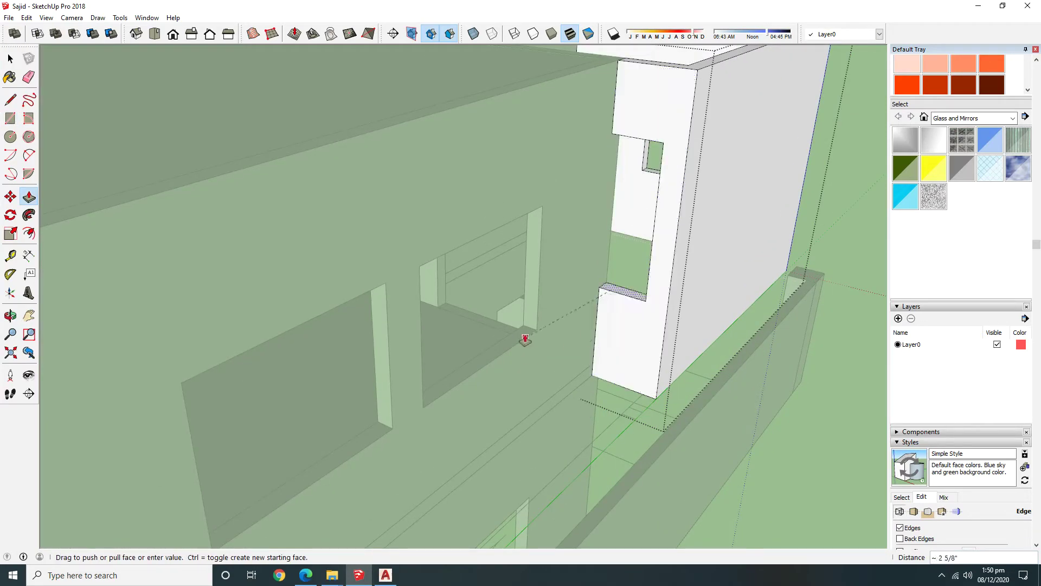
# Pick and erase a face inside the stair-room box.
pyautogui.moveTo(533, 334)
pyautogui.mouseDown(button='middle')
pyautogui.moveTo(535, 98)
pyautogui.moveTo(544, 154)
pyautogui.moveTo(552, 86)
pyautogui.moveTo(525, 189)
pyautogui.moveTo(654, 361)
pyautogui.mouseUp(button='middle')
pyautogui.press('space')
pyautogui.click(658, 364)
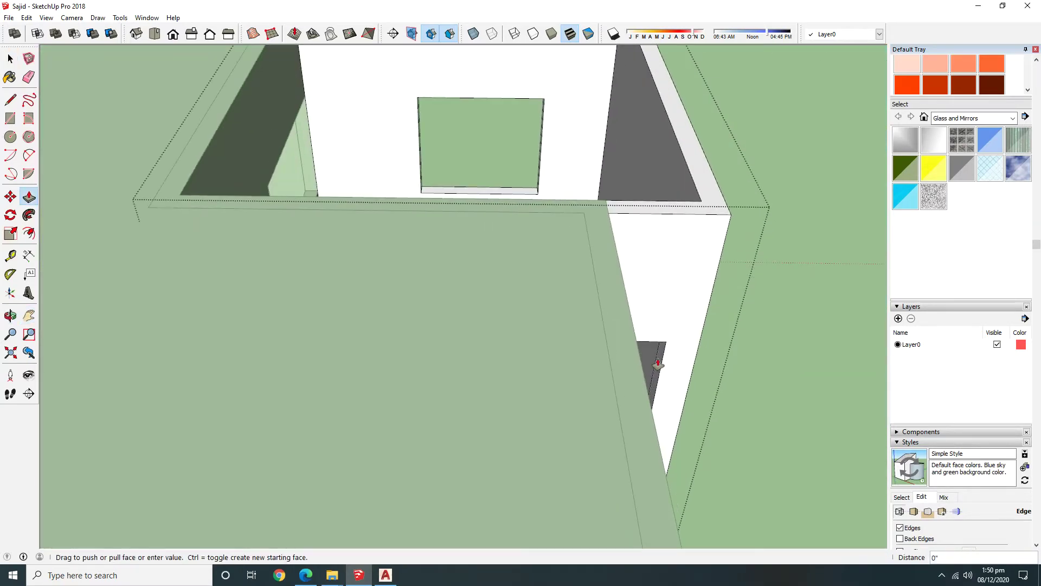
pyautogui.press('e')
pyautogui.moveTo(681, 316)
pyautogui.mouseDown(button='middle')
pyautogui.moveTo(751, 332)
pyautogui.moveTo(734, 249)
pyautogui.moveTo(496, 302)
pyautogui.moveTo(501, 309)
pyautogui.mouseUp(button='middle')
pyautogui.press('space')
# Push the window reveal faces, extending the entrance frame underside below the upper slab.
pyautogui.doubleClick(502, 308)
pyautogui.press('p')
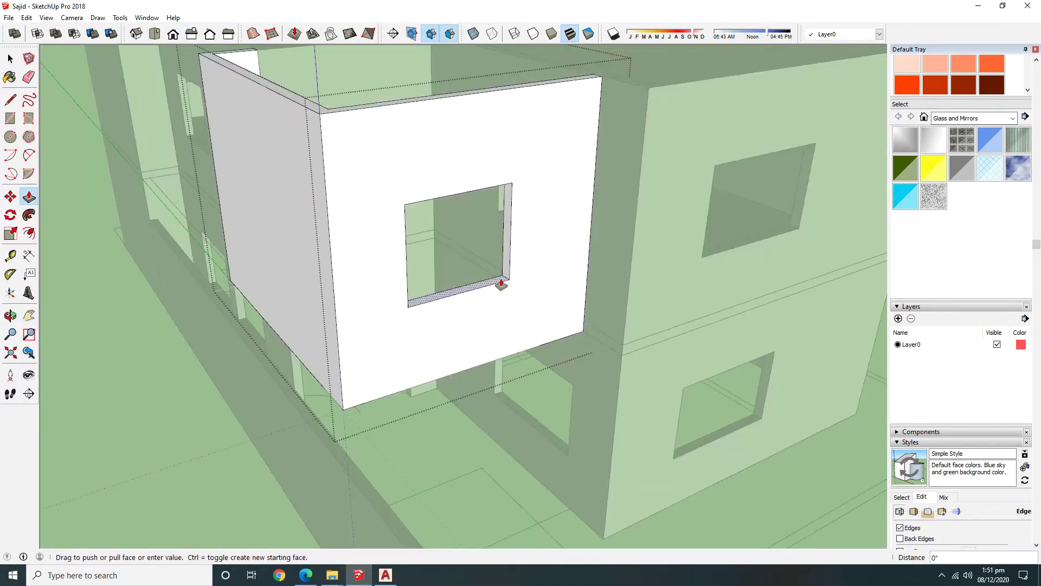
pyautogui.moveTo(442, 372); pyautogui.dragTo(466, 134, button='middle')
pyautogui.click(466, 134)
pyautogui.moveTo(681, 163)
pyautogui.mouseDown(button='middle')
pyautogui.moveTo(487, 280)
pyautogui.moveTo(432, 144)
pyautogui.moveTo(521, 220)
pyautogui.moveTo(439, 104)
pyautogui.moveTo(443, 174)
pyautogui.moveTo(539, 234)
pyautogui.moveTo(344, 200)
pyautogui.moveTo(352, 132)
pyautogui.moveTo(365, 147)
pyautogui.mouseUp(button='middle')
pyautogui.click(539, 234)
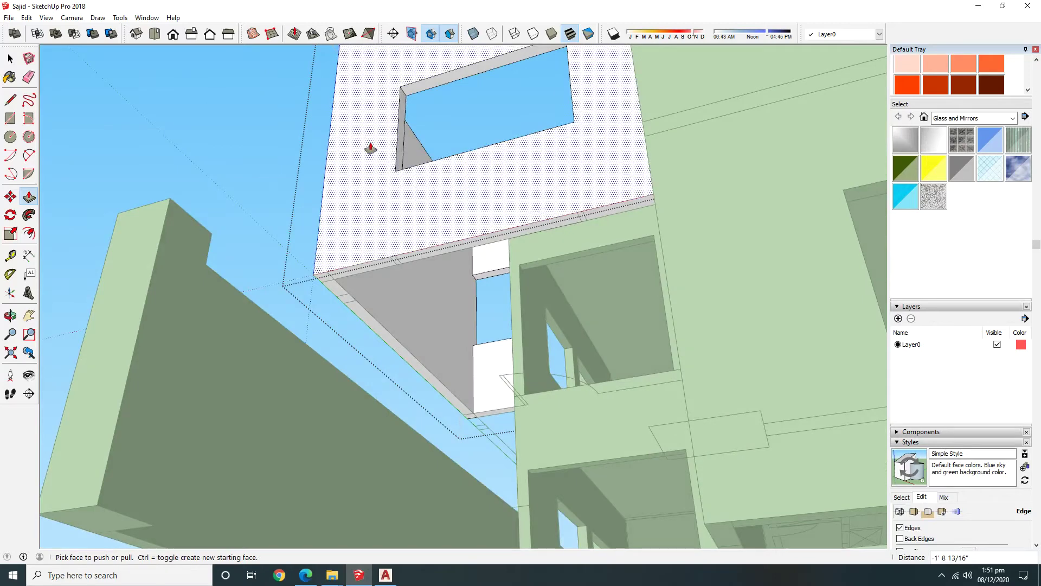
pyautogui.click(400, 144)
pyautogui.press('space')
# Pan and orbit to view the building's side.
pyautogui.moveTo(392, 265)
pyautogui.mouseDown(button='middle')
pyautogui.moveTo(110, 168)
pyautogui.moveTo(495, 302)
pyautogui.mouseUp(button='middle')
pyautogui.press('h')
pyautogui.moveTo(495, 302); pyautogui.dragTo(516, 225)
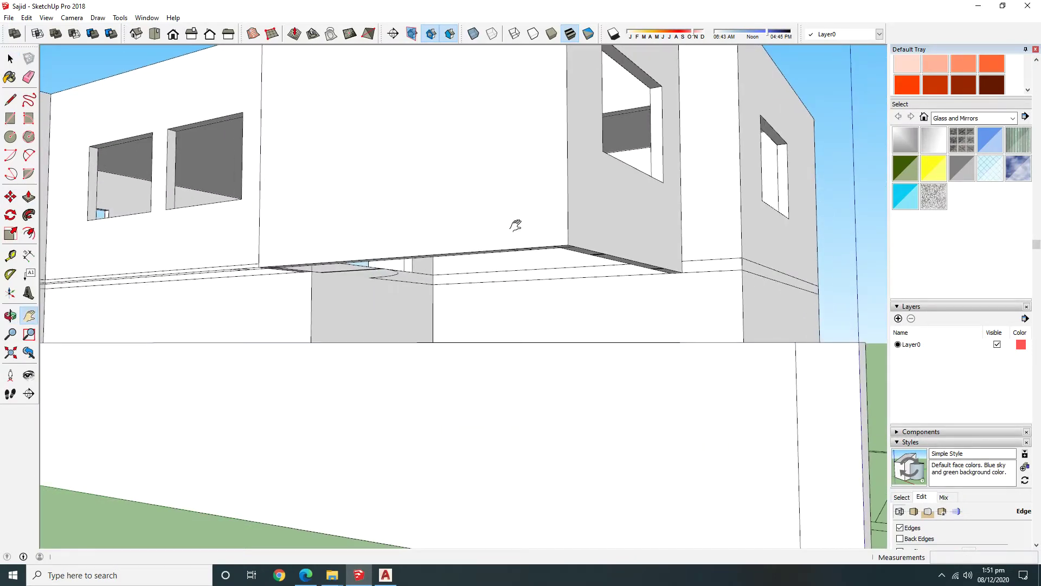
pyautogui.moveTo(515, 225)
pyautogui.mouseDown(button='middle')
pyautogui.moveTo(367, 337)
pyautogui.moveTo(229, 386)
pyautogui.moveTo(147, 320)
pyautogui.moveTo(122, 341)
pyautogui.moveTo(174, 271)
pyautogui.moveTo(174, 336)
pyautogui.mouseUp(button='middle')
pyautogui.press('space')
pyautogui.press('space')
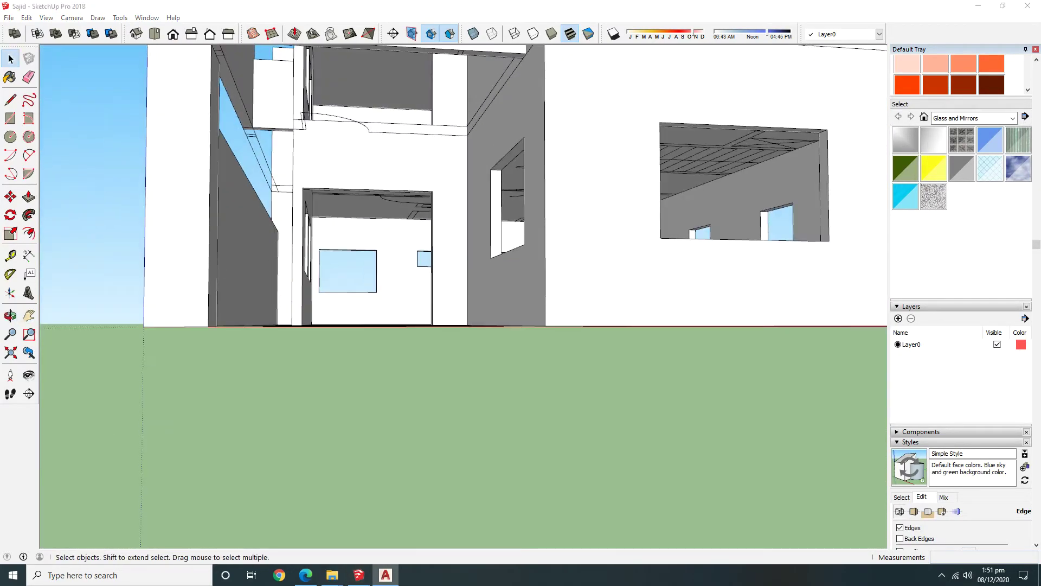
# Draw a pillar rectangle on the underside of the upper floor slab.
pyautogui.moveTo(127, 291)
pyautogui.mouseDown(button='middle')
pyautogui.moveTo(297, 399)
pyautogui.moveTo(380, 488)
pyautogui.mouseUp(button='middle')
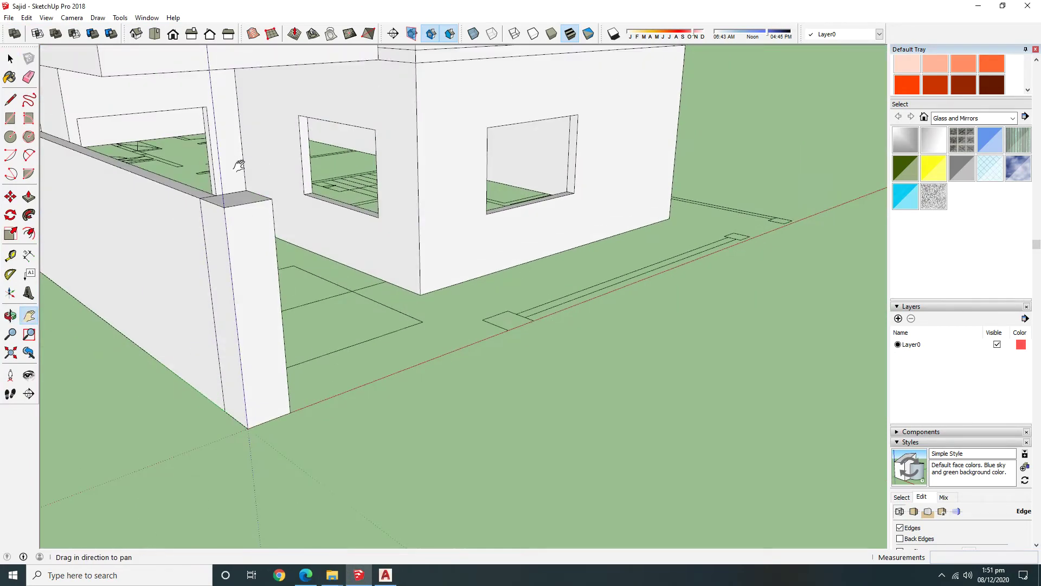
pyautogui.scroll(3, 410, 534)
pyautogui.moveTo(595, 263)
pyautogui.mouseDown(button='middle')
pyautogui.moveTo(441, 283)
pyautogui.moveTo(513, 424)
pyautogui.moveTo(497, 147)
pyautogui.moveTo(466, 200)
pyautogui.mouseUp(button='middle')
pyautogui.press('r')
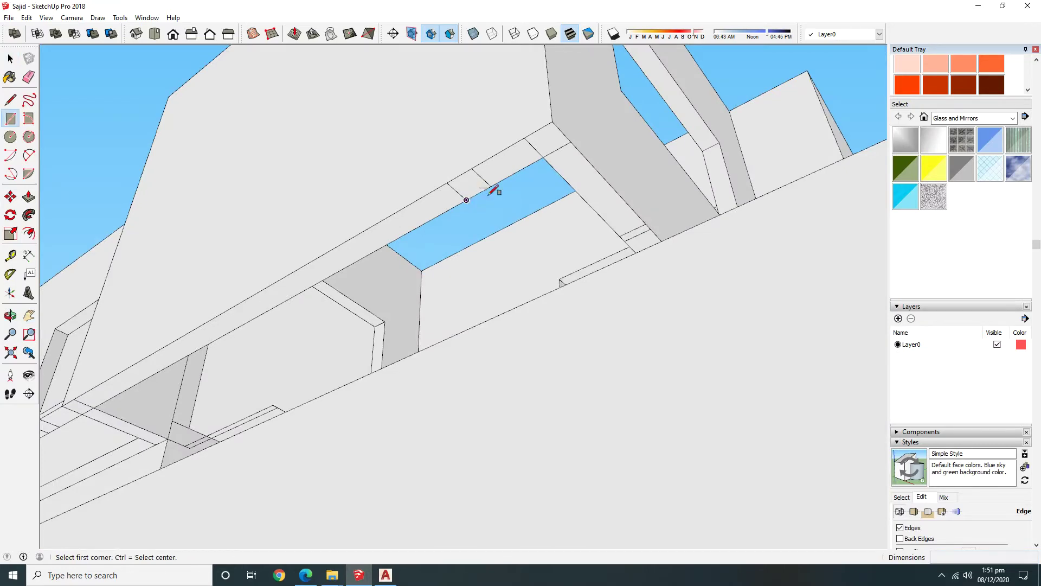
pyautogui.click(552, 121)
pyautogui.press('space')
pyautogui.click(539, 148)
# Push/Pull the rectangle down 3" into a short pillar block.
pyautogui.press('o')
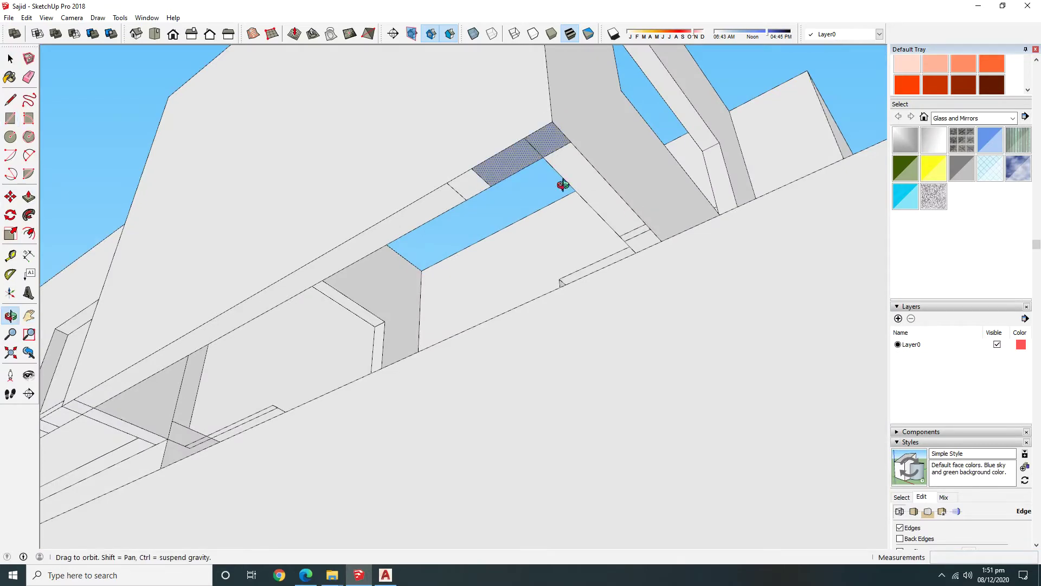
pyautogui.moveTo(540, 154); pyautogui.dragTo(525, 405, button='middle')
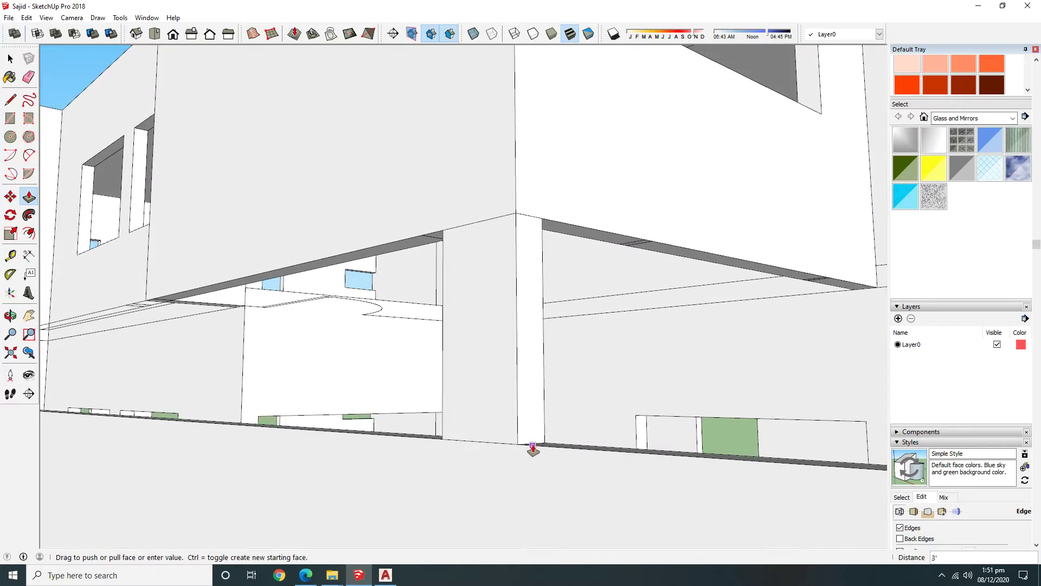
pyautogui.moveTo(533, 448); pyautogui.dragTo(413, 504, button='middle')
pyautogui.press('space')
# Make the pillar block's faces into a group and open it for editing.
pyautogui.click(497, 364)
pyautogui.keyDown('shift'); pyautogui.click(521, 379); pyautogui.keyUp('shift')
pyautogui.rightClick(512, 429)
pyautogui.click(544, 458)
pyautogui.moveTo(544, 458)
pyautogui.mouseDown(button='middle')
pyautogui.moveTo(628, 348)
pyautogui.moveTo(539, 295)
pyautogui.moveTo(516, 309)
pyautogui.moveTo(428, 272)
pyautogui.moveTo(589, 372)
pyautogui.moveTo(751, 368)
pyautogui.moveTo(604, 395)
pyautogui.moveTo(662, 197)
pyautogui.moveTo(386, 348)
pyautogui.moveTo(343, 306)
pyautogui.moveTo(338, 320)
pyautogui.moveTo(302, 317)
pyautogui.moveTo(356, 228)
pyautogui.mouseUp(button='middle')
pyautogui.press('m')
pyautogui.press('space')
pyautogui.doubleClick(355, 227)
# Push the pillar face down into a full-height post.
pyautogui.moveTo(368, 271); pyautogui.dragTo(372, 494)
pyautogui.press('space')
pyautogui.moveTo(372, 494)
pyautogui.mouseDown(button='middle')
pyautogui.moveTo(691, 495)
pyautogui.moveTo(731, 454)
pyautogui.moveTo(848, 492)
pyautogui.mouseUp(button='middle')
pyautogui.scroll(5, 616, 324)
pyautogui.moveTo(624, 306)
pyautogui.mouseDown(button='middle')
pyautogui.moveTo(679, 302)
pyautogui.moveTo(649, 274)
pyautogui.mouseUp(button='middle')
# Move the pillar's thin face after cancelling an initial pillar move.
pyautogui.press('m')
pyautogui.click(660, 266)
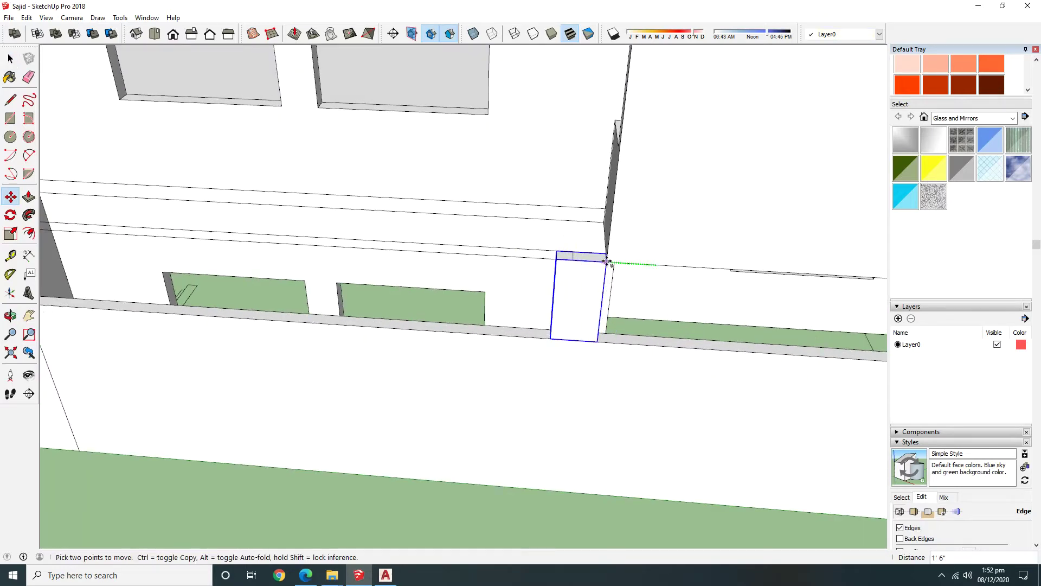
pyautogui.press('Escape')
pyautogui.scroll(-2, 651, 262)
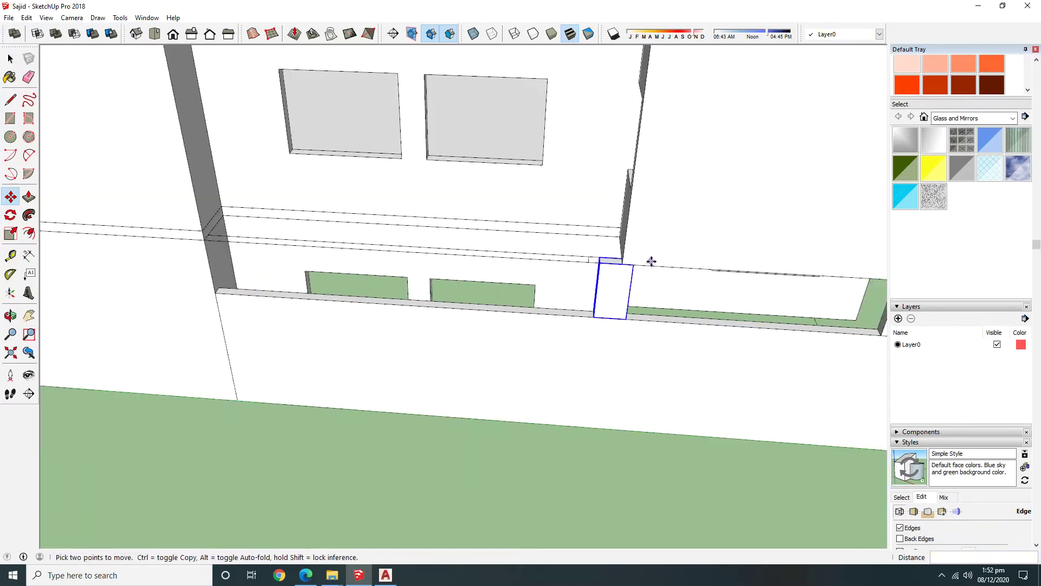
pyautogui.scroll(-1, 651, 262)
pyautogui.press('space')
pyautogui.click(542, 423)
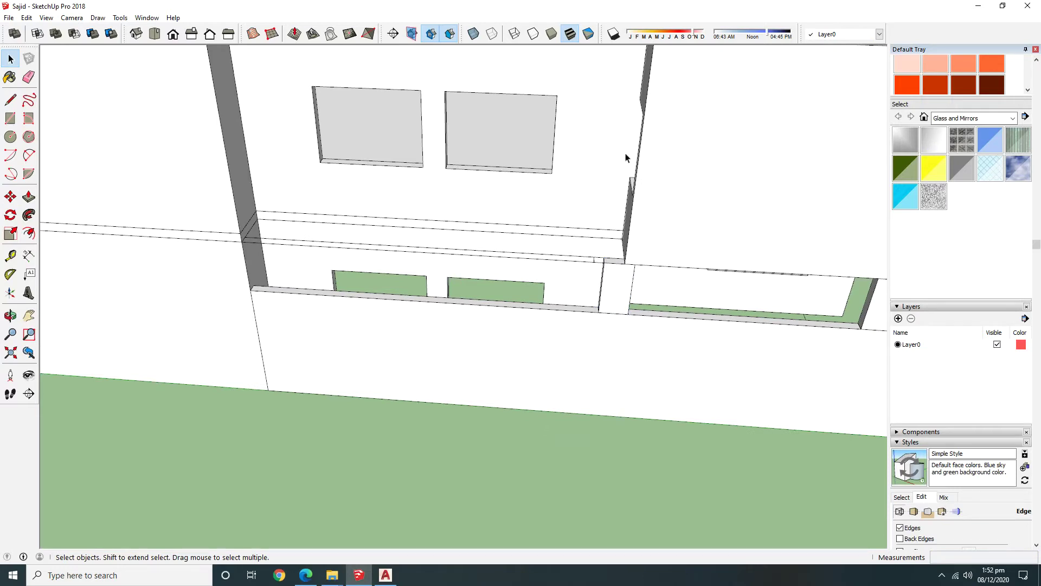
pyautogui.click(621, 281)
pyautogui.scroll(1, 621, 281)
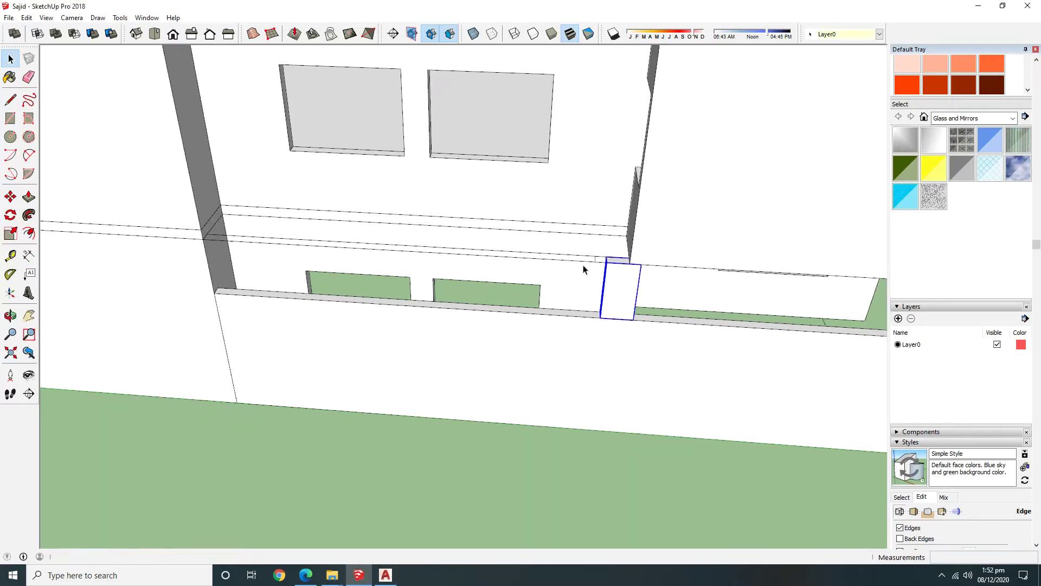
pyautogui.scroll(1, 607, 266)
pyautogui.press('m')
pyautogui.click(609, 261)
pyautogui.press('space')
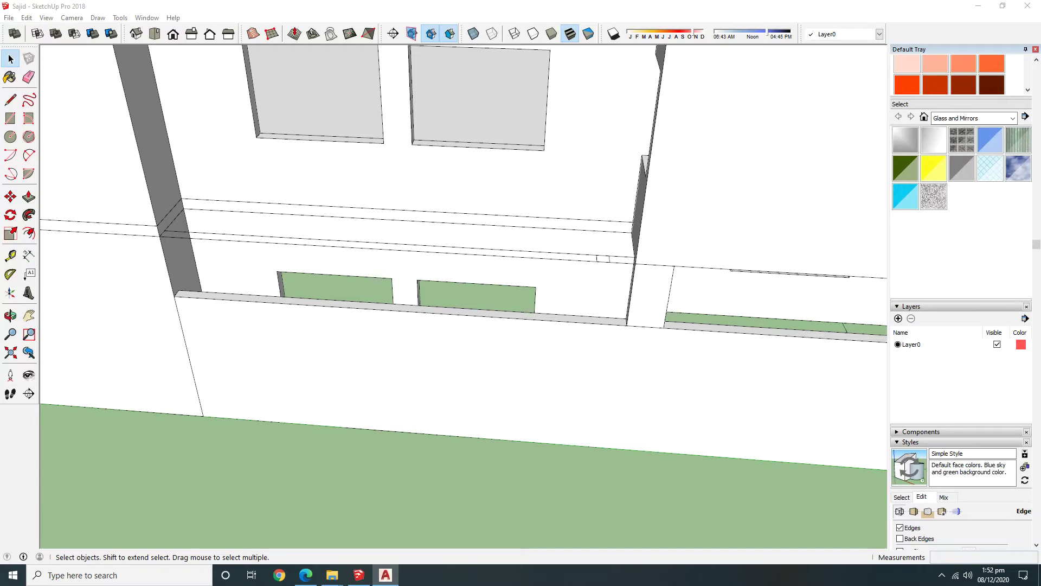
# Select the boundary wall and orbit around to inspect the roof.
pyautogui.scroll(-5, 605, 367)
pyautogui.click(667, 330)
pyautogui.moveTo(667, 330)
pyautogui.keyDown('shift'); pyautogui.mouseDown(button='middle')
pyautogui.moveTo(664, 297)
pyautogui.moveTo(688, 383)
pyautogui.moveTo(395, 439)
pyautogui.moveTo(518, 467)
pyautogui.moveTo(587, 378)
pyautogui.mouseUp(button='middle'); pyautogui.keyUp('shift')
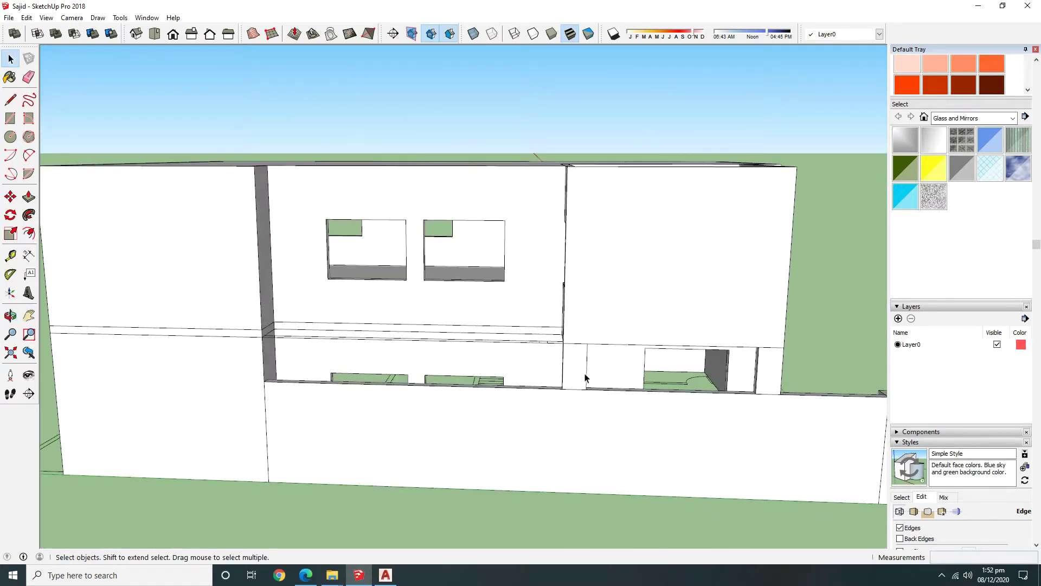
pyautogui.press('space')
pyautogui.scroll(2, 569, 357)
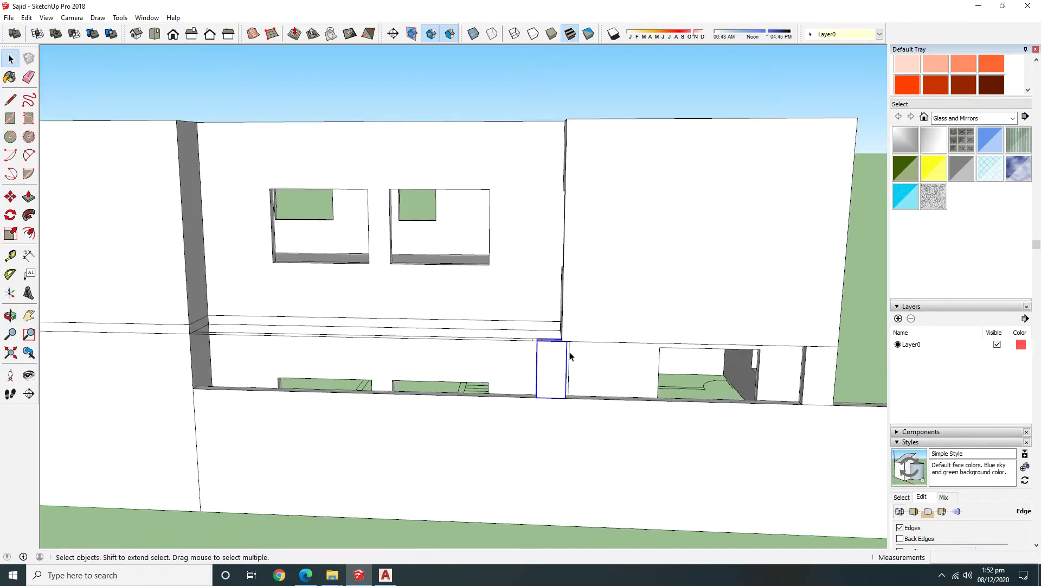
pyautogui.moveTo(567, 351)
pyautogui.mouseDown(button='middle')
pyautogui.moveTo(588, 360)
pyautogui.moveTo(647, 434)
pyautogui.mouseUp(button='middle')
pyautogui.scroll(-4, 685, 302)
pyautogui.moveTo(686, 302); pyautogui.dragTo(376, 308, button='middle')
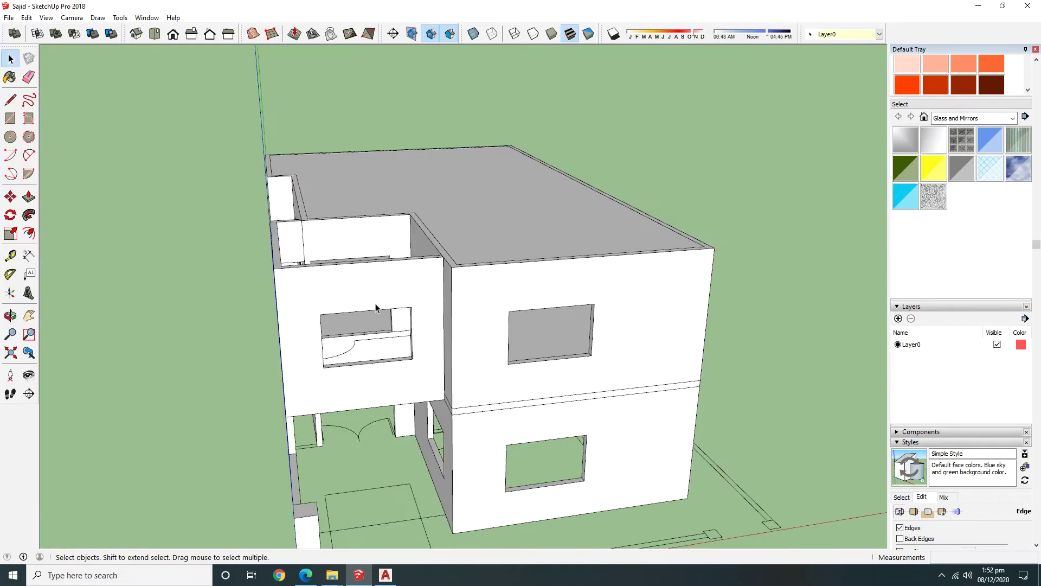
pyautogui.scroll(2, 678, 258)
pyautogui.scroll(3, 726, 257)
pyautogui.scroll(-3, 757, 212)
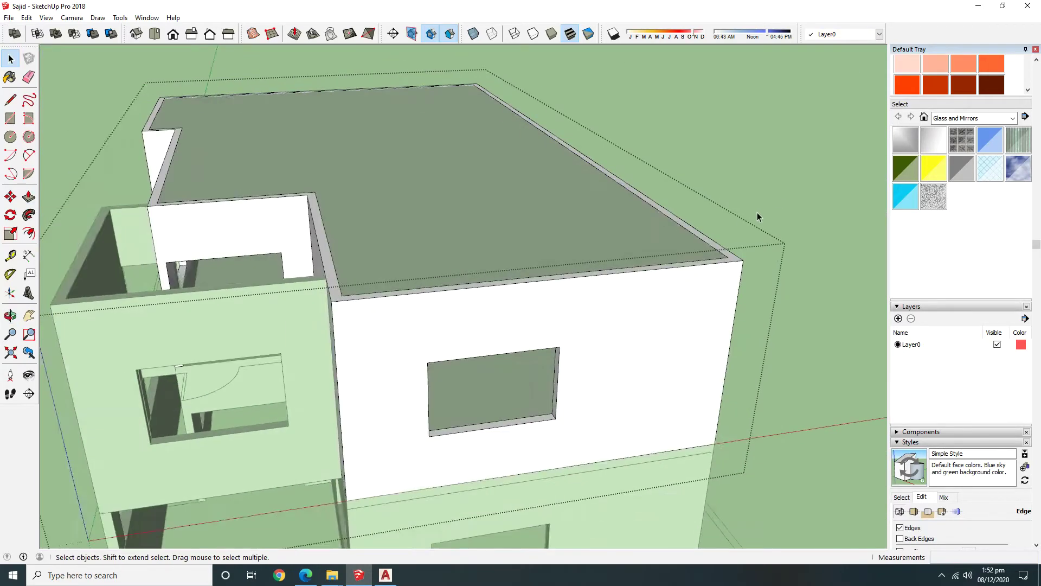
pyautogui.scroll(2, 700, 305)
# Cancel an accidental move of the building group and view the whole building.
pyautogui.press('m')
pyautogui.click(692, 289)
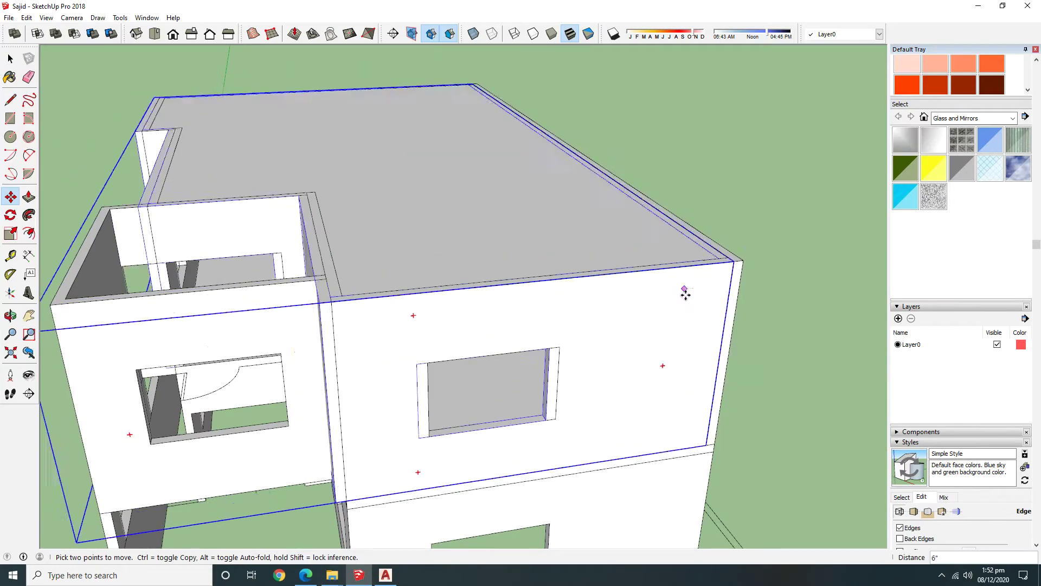
pyautogui.press('space')
pyautogui.scroll(-3, 612, 311)
pyautogui.moveTo(613, 312)
pyautogui.mouseDown(button='middle')
pyautogui.moveTo(420, 337)
pyautogui.moveTo(233, 279)
pyautogui.moveTo(186, 286)
pyautogui.mouseUp(button='middle')
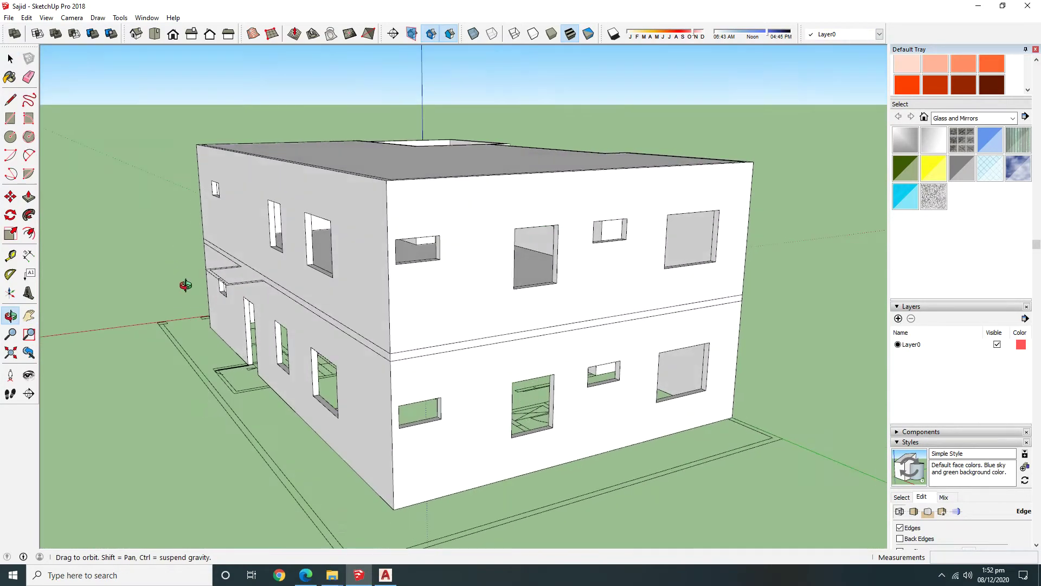
pyautogui.scroll(3, 276, 304)
pyautogui.scroll(2, 591, 283)
# Inside the building group, push the roof slab face down.
pyautogui.doubleClick(591, 284)
pyautogui.press('p')
pyautogui.click(636, 253)
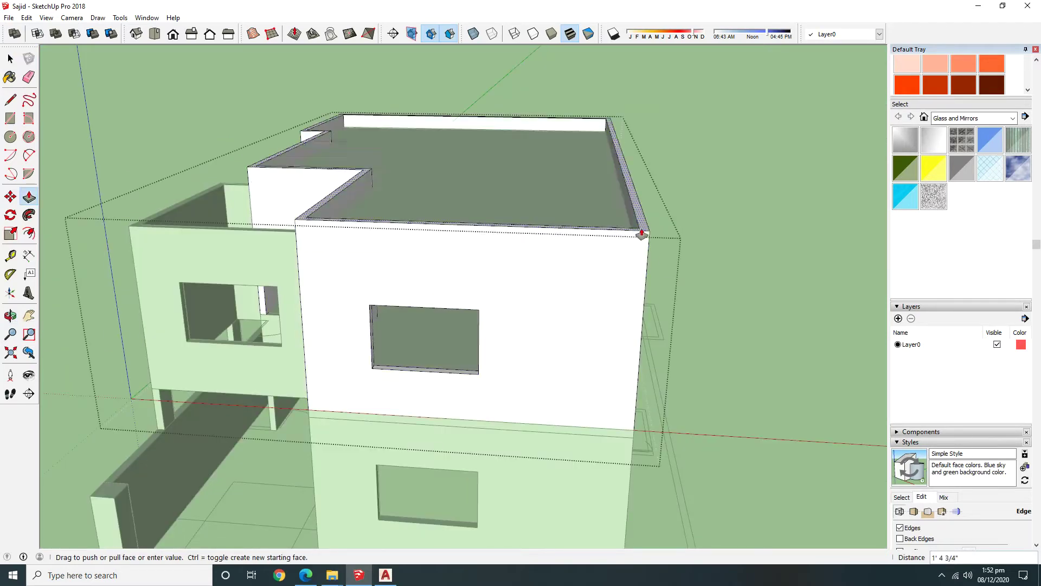
pyautogui.write('4')
pyautogui.press('Return')
pyautogui.press('space')
# Inside the wall group, pull the wall top upward to raise it.
pyautogui.moveTo(705, 155)
pyautogui.mouseDown(button='middle')
pyautogui.moveTo(720, 242)
pyautogui.moveTo(777, 349)
pyautogui.moveTo(781, 295)
pyautogui.moveTo(678, 275)
pyautogui.mouseUp(button='middle')
pyautogui.scroll(-3, 420, 251)
pyautogui.moveTo(410, 259)
pyautogui.mouseDown(button='middle')
pyautogui.moveTo(461, 217)
pyautogui.moveTo(553, 226)
pyautogui.moveTo(500, 217)
pyautogui.mouseUp(button='middle')
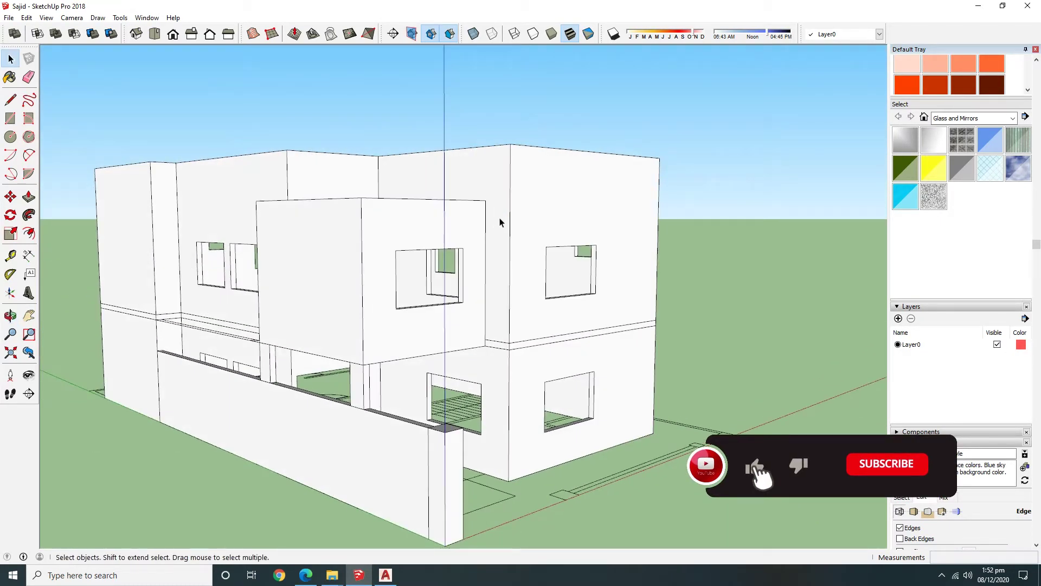
pyautogui.moveTo(431, 325)
pyautogui.mouseDown(button='middle')
pyautogui.moveTo(430, 348)
pyautogui.moveTo(465, 278)
pyautogui.moveTo(495, 302)
pyautogui.mouseUp(button='middle')
pyautogui.doubleClick(495, 302)
pyautogui.press('p')
pyautogui.click(491, 296)
pyautogui.click(544, 251)
pyautogui.press('space')
# Open and close the upper wall group from a front view.
pyautogui.moveTo(764, 153)
pyautogui.mouseDown(button='middle')
pyautogui.moveTo(356, 257)
pyautogui.moveTo(332, 214)
pyautogui.moveTo(461, 232)
pyautogui.moveTo(507, 290)
pyautogui.mouseUp(button='middle')
pyautogui.scroll(3, 488, 285)
pyautogui.doubleClick(457, 281)
pyautogui.click(552, 261)
pyautogui.moveTo(551, 261)
pyautogui.mouseDown(button='middle')
pyautogui.moveTo(558, 342)
pyautogui.moveTo(422, 277)
pyautogui.mouseUp(button='middle')
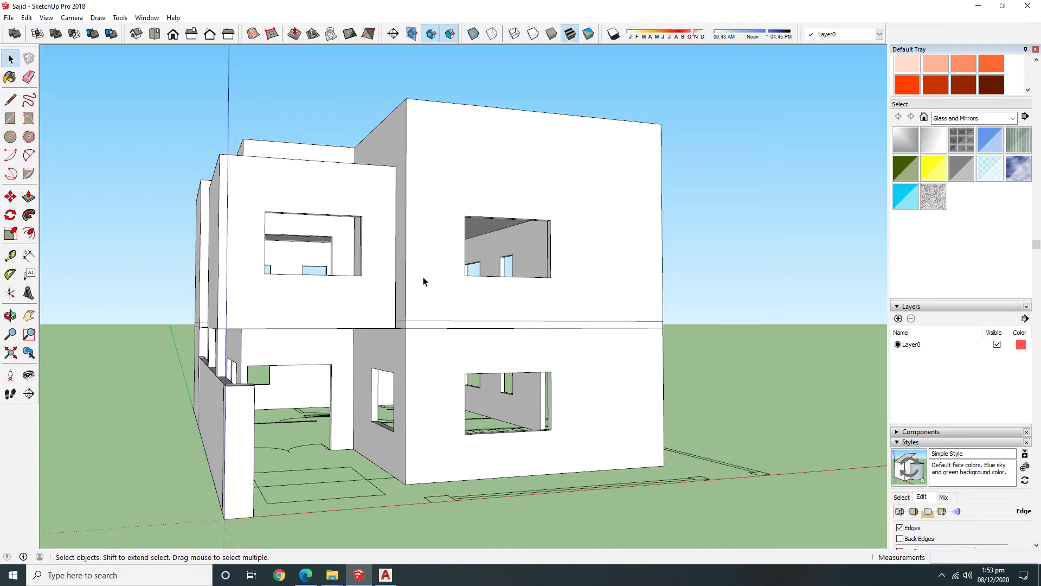
# Hide the upper floor.
pyautogui.moveTo(385, 302); pyautogui.dragTo(325, 260, button='middle')
pyautogui.scroll(3, 248, 239)
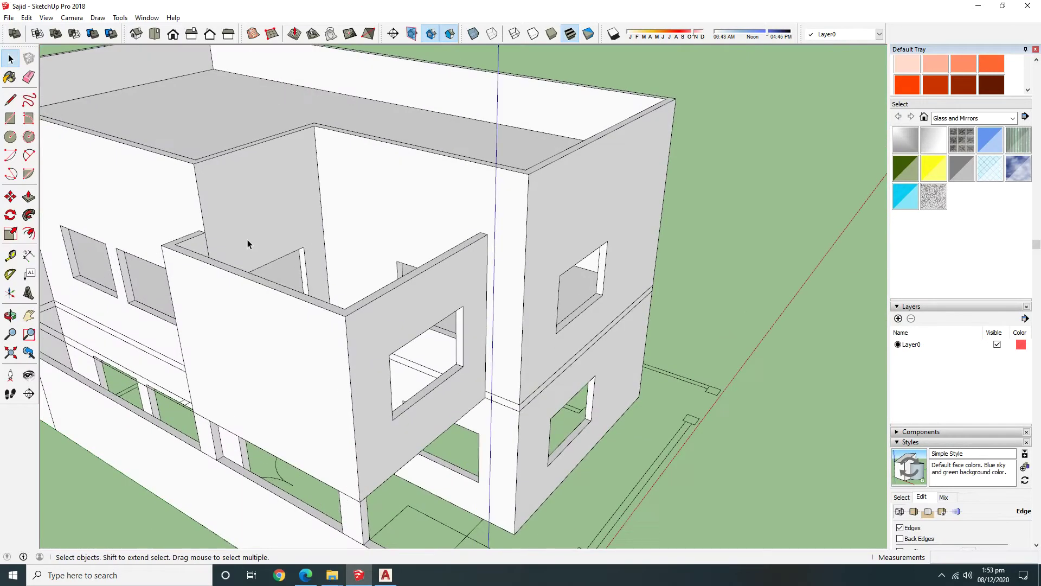
pyautogui.moveTo(247, 239); pyautogui.dragTo(430, 281, button='middle')
pyautogui.scroll(2, 478, 271)
pyautogui.rightClick(484, 232)
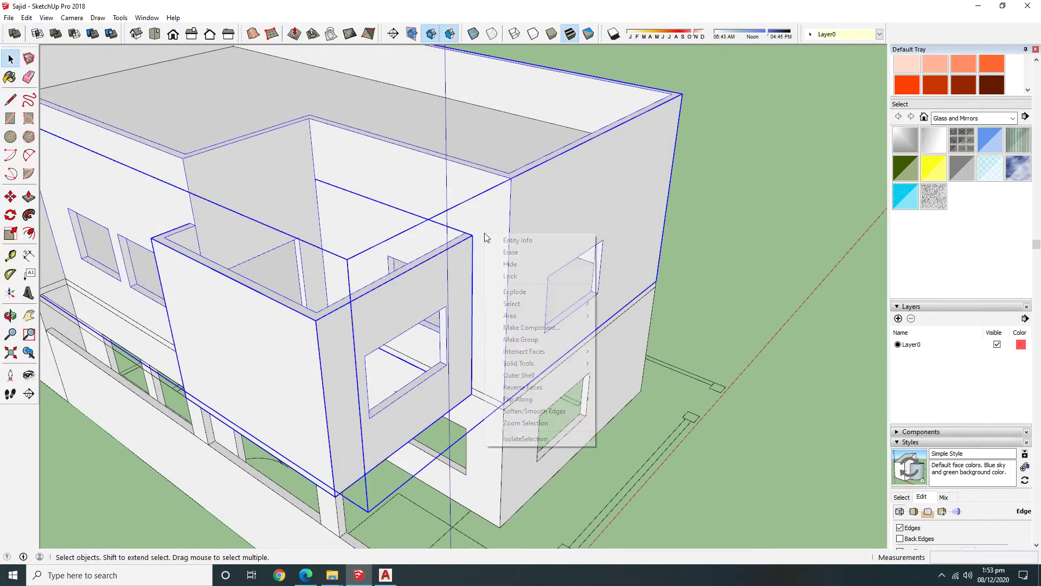
pyautogui.click(534, 439)
# Push/Pull a ground-floor wall face to change its height.
pyautogui.moveTo(530, 419); pyautogui.dragTo(370, 541, button='middle')
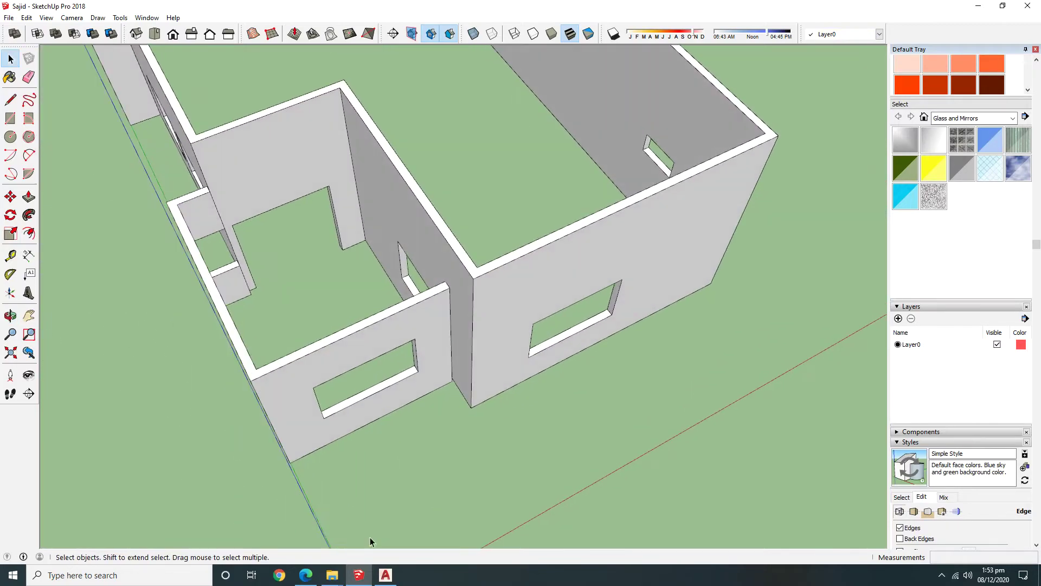
pyautogui.moveTo(255, 201)
pyautogui.mouseDown(button='middle')
pyautogui.moveTo(390, 309)
pyautogui.moveTo(388, 177)
pyautogui.moveTo(514, 284)
pyautogui.mouseUp(button='middle')
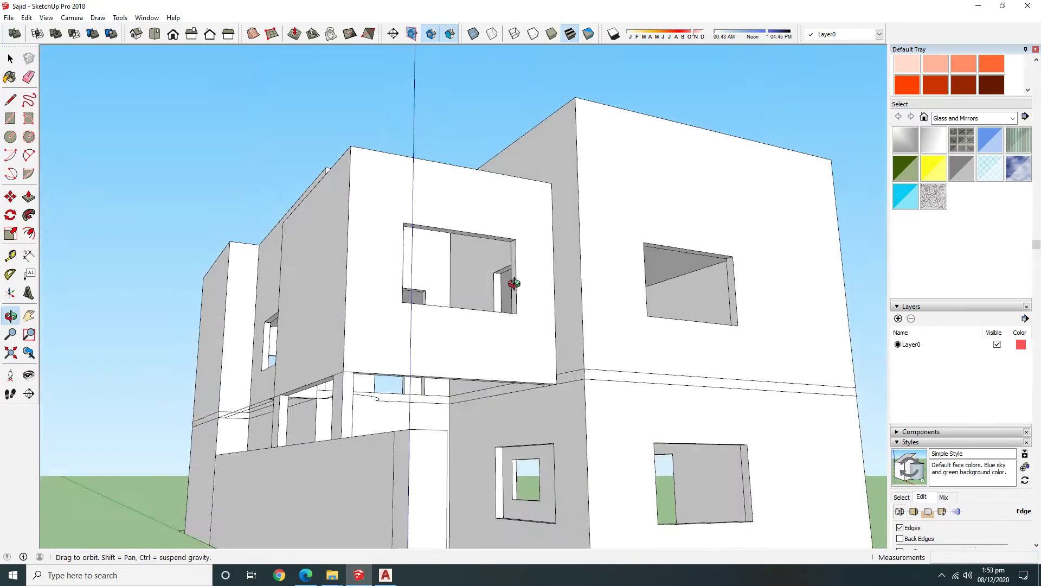
pyautogui.scroll(3, 452, 325)
pyautogui.moveTo(452, 325); pyautogui.dragTo(587, 354, button='middle')
pyautogui.press('p')
pyautogui.scroll(2, 555, 296)
pyautogui.moveTo(555, 296); pyautogui.dragTo(316, 353, button='middle')
pyautogui.scroll(1, 315, 347)
pyautogui.moveTo(314, 341); pyautogui.dragTo(152, 372)
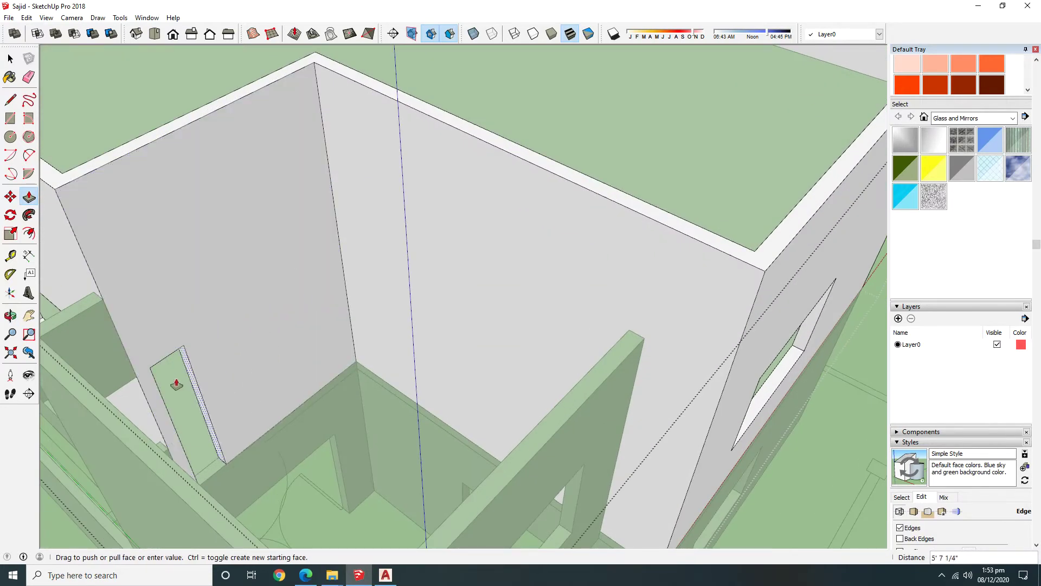
pyautogui.scroll(-5, 152, 371)
pyautogui.moveTo(267, 309); pyautogui.dragTo(673, 444, button='middle')
# Raise the stair-room box walls 4'.
pyautogui.press('space')
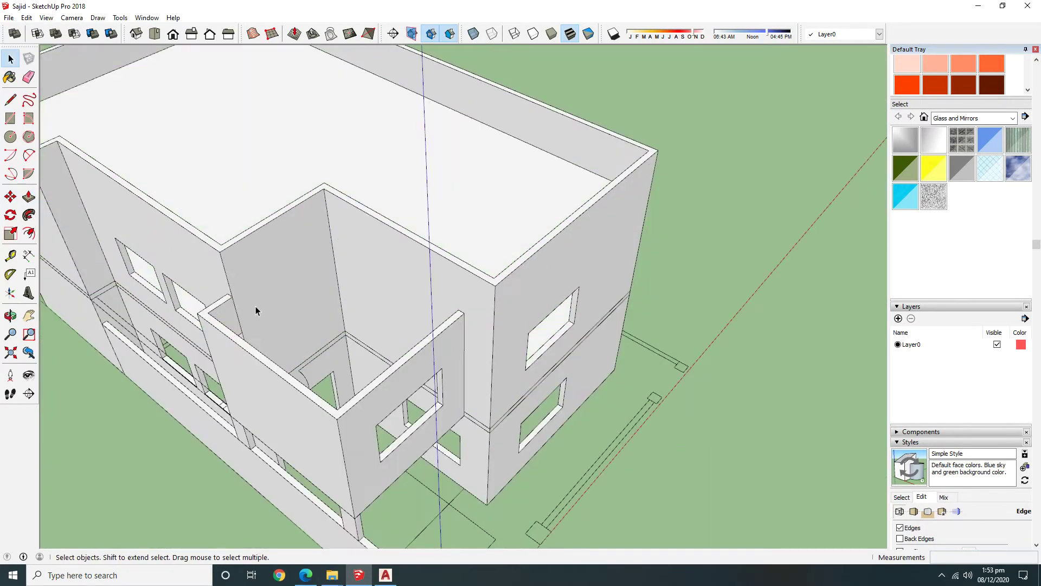
pyautogui.click(216, 316)
pyautogui.keyDown('shift'); pyautogui.click(260, 293); pyautogui.keyUp('shift')
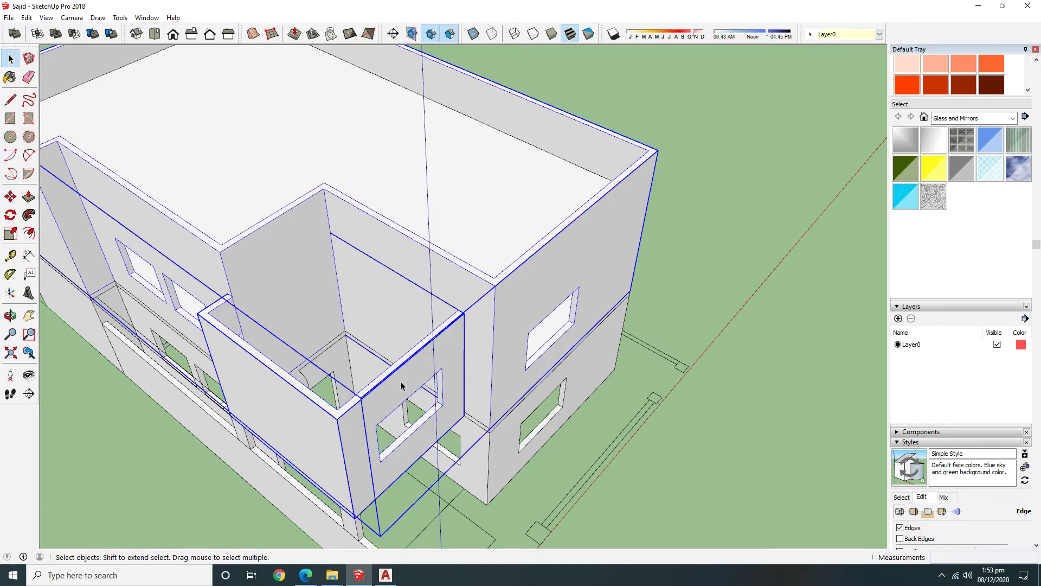
pyautogui.doubleClick(449, 335)
pyautogui.press('p')
pyautogui.moveTo(450, 334); pyautogui.dragTo(488, 279)
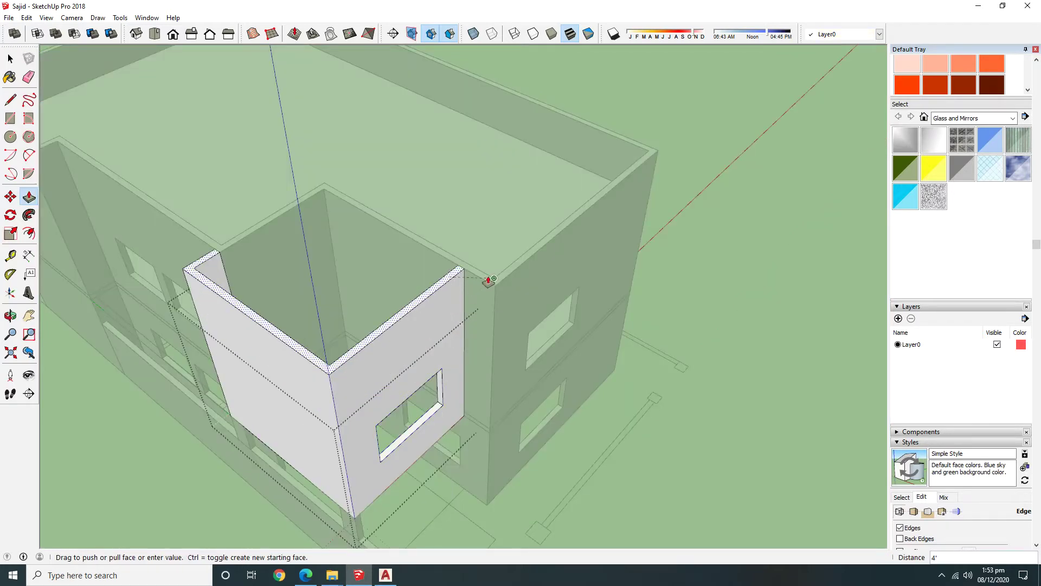
pyautogui.press('space')
pyautogui.press('Escape')
# Hide the roof and upper storey group.
pyautogui.click(488, 295)
pyautogui.rightClick(488, 295)
pyautogui.click(543, 499)
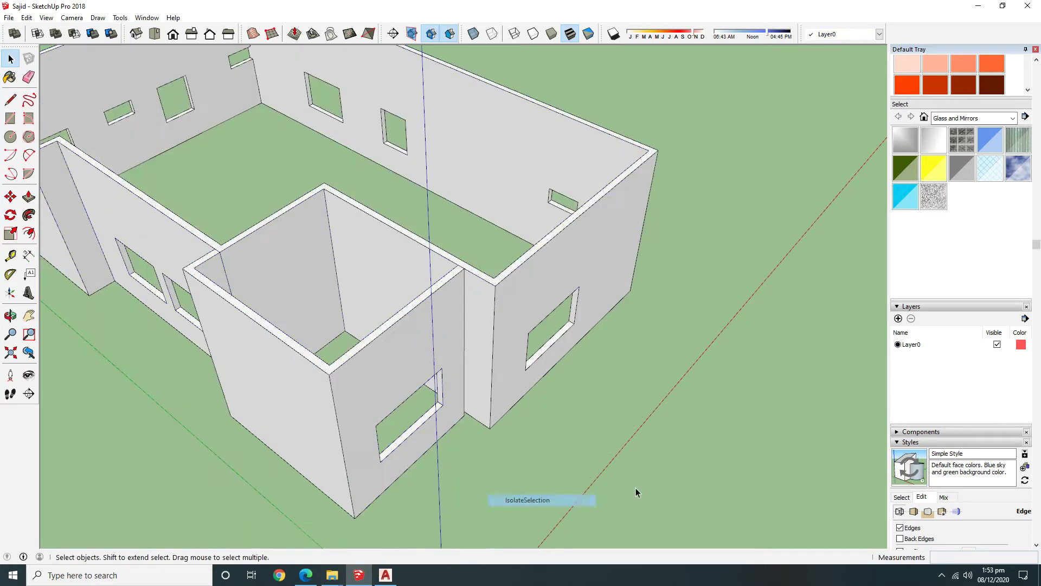
pyautogui.moveTo(691, 474); pyautogui.dragTo(656, 430, button='middle')
pyautogui.scroll(3, 244, 235)
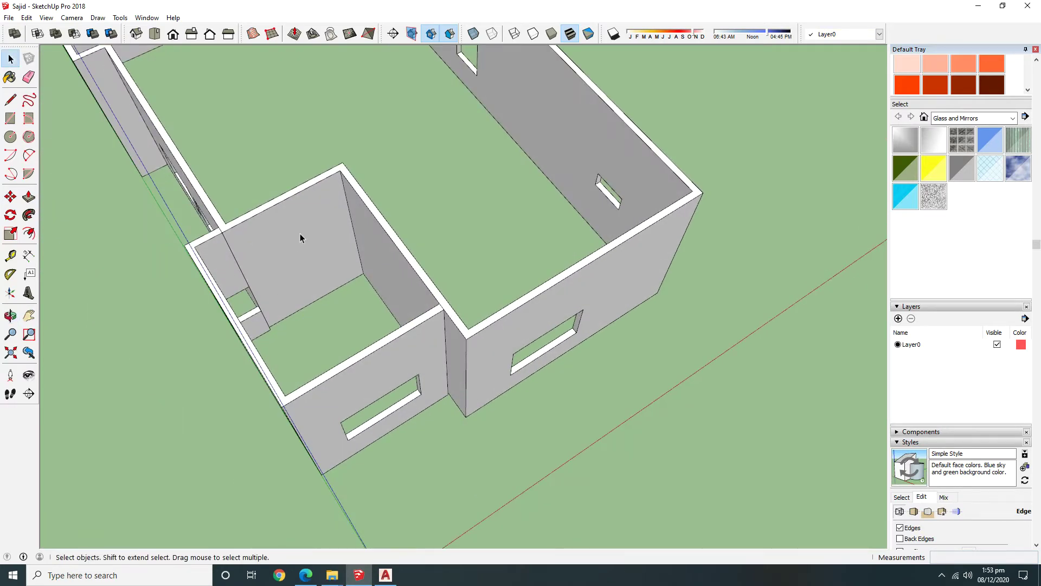
pyautogui.scroll(2, 245, 228)
pyautogui.scroll(3, 243, 238)
# Push the stair-room wall-top face down about 2'.
pyautogui.press('l')
pyautogui.click(222, 222)
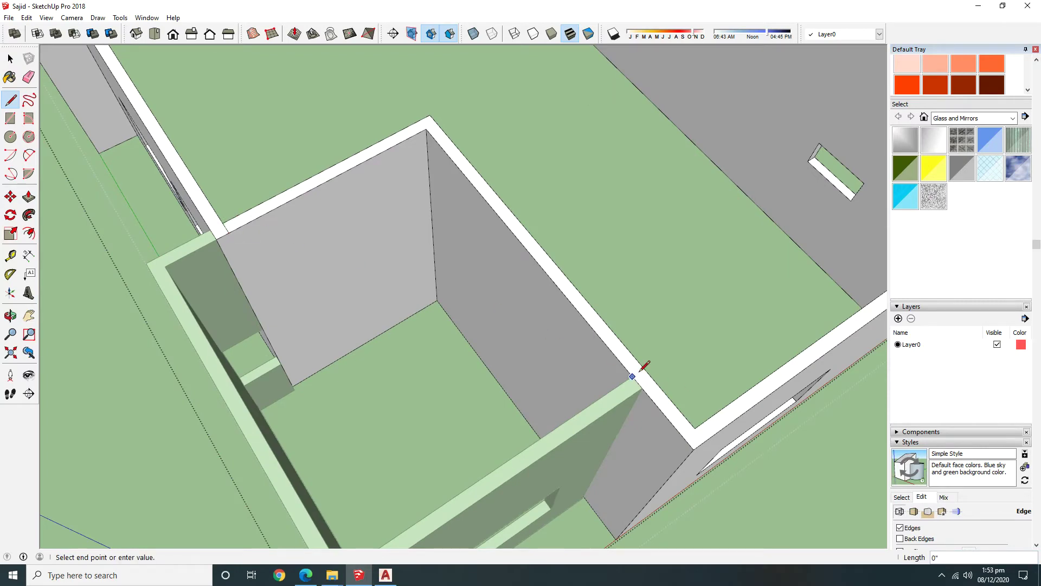
pyautogui.press('p')
pyautogui.moveTo(581, 297); pyautogui.dragTo(441, 324)
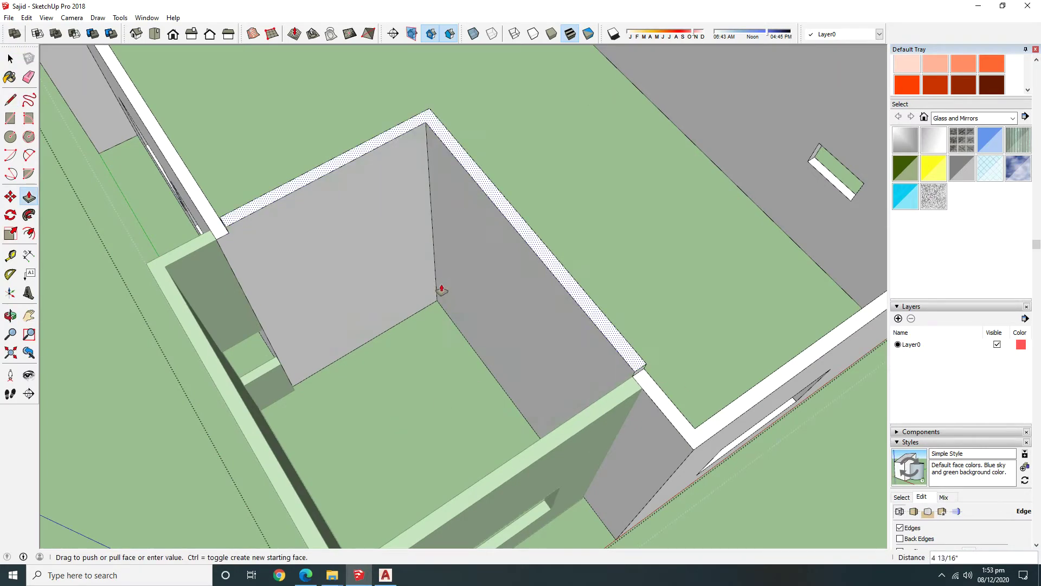
pyautogui.press('space')
pyautogui.scroll(-5, 374, 319)
pyautogui.moveTo(373, 318); pyautogui.dragTo(314, 361, button='middle')
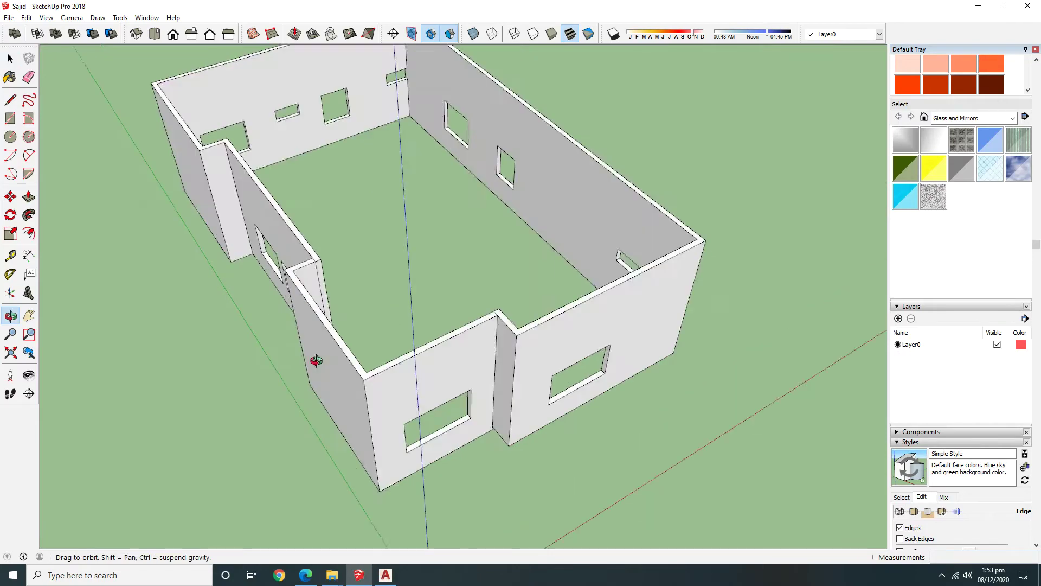
# Unhide all hidden geometry with Edit > Unhide > All.
pyautogui.click(25, 18)
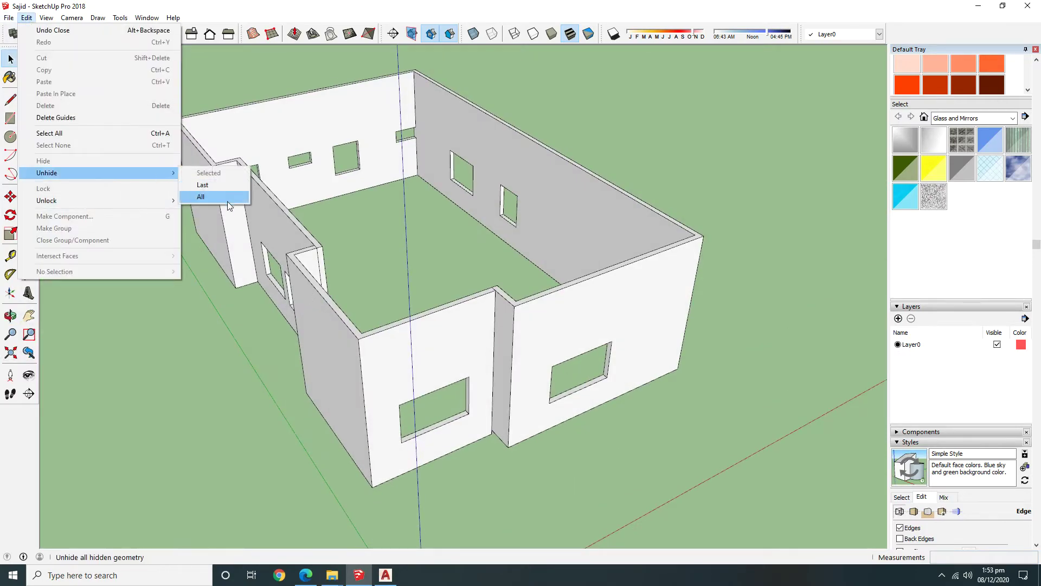
pyautogui.click(228, 202)
pyautogui.moveTo(228, 202); pyautogui.dragTo(569, 302, button='middle')
# Push the roof slab face down into a recess.
pyautogui.scroll(5, 488, 266)
pyautogui.moveTo(621, 383); pyautogui.dragTo(625, 363, button='middle')
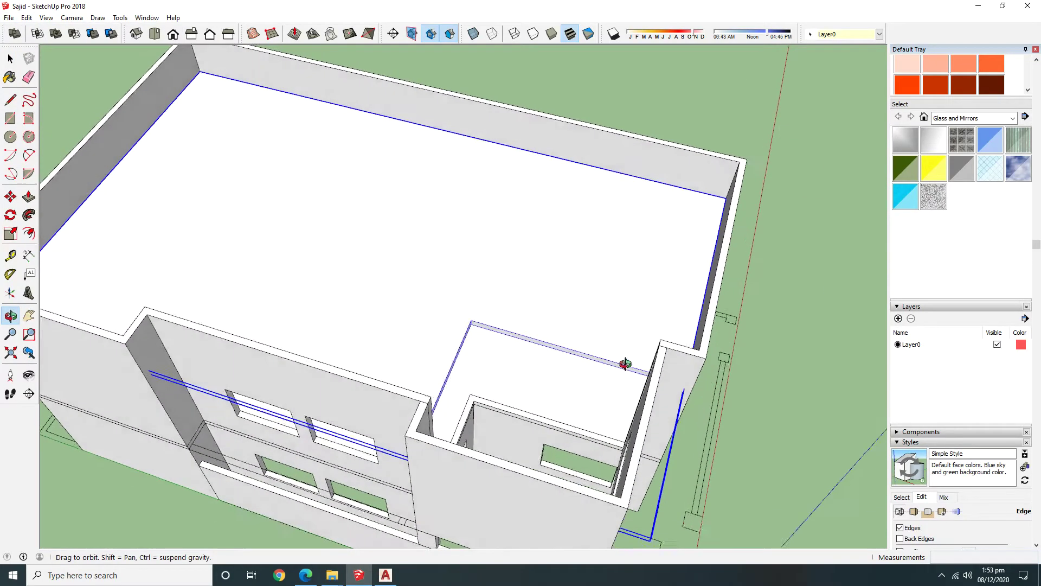
pyautogui.press('p')
pyautogui.click(493, 330)
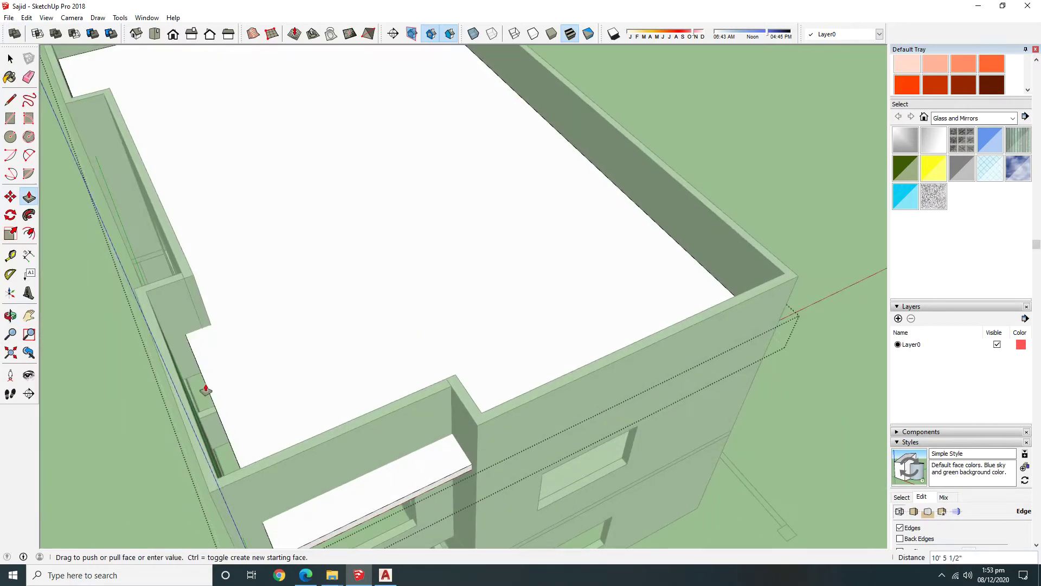
pyautogui.click(253, 325)
pyautogui.press('space')
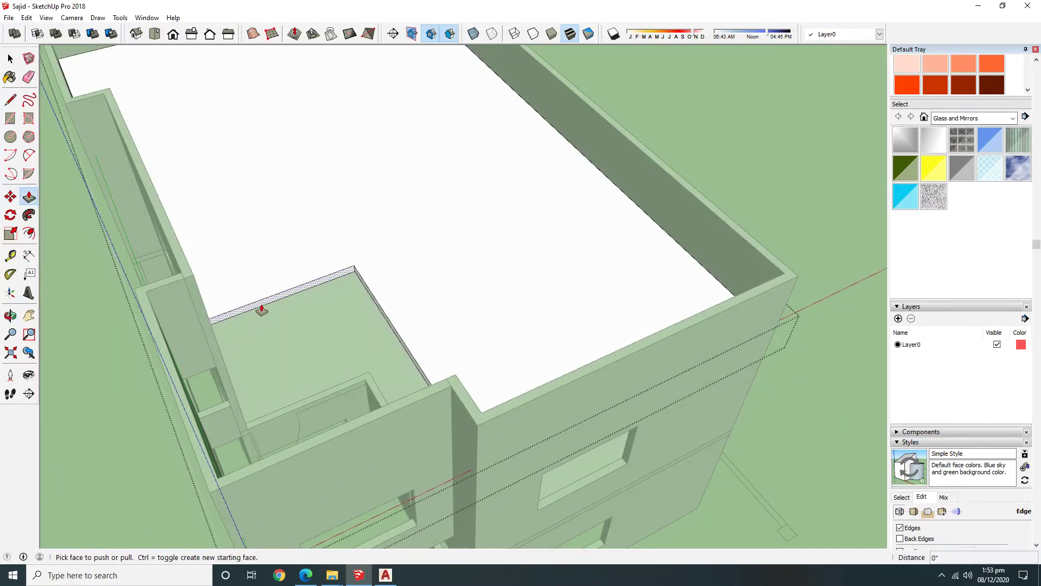
# Adjust the heights of the thin wall-top faces along the roof edge.
pyautogui.click(261, 310)
pyautogui.moveTo(427, 360); pyautogui.dragTo(720, 421, button='middle')
pyautogui.click(740, 449)
pyautogui.press('space')
pyautogui.moveTo(571, 484)
pyautogui.mouseDown(button='middle')
pyautogui.moveTo(471, 349)
pyautogui.moveTo(565, 430)
pyautogui.moveTo(252, 230)
pyautogui.mouseUp(button='middle')
pyautogui.click(235, 156)
pyautogui.moveTo(234, 157)
pyautogui.mouseDown(button='middle')
pyautogui.moveTo(468, 205)
pyautogui.moveTo(758, 298)
pyautogui.mouseUp(button='middle')
pyautogui.click(513, 374)
pyautogui.press('space')
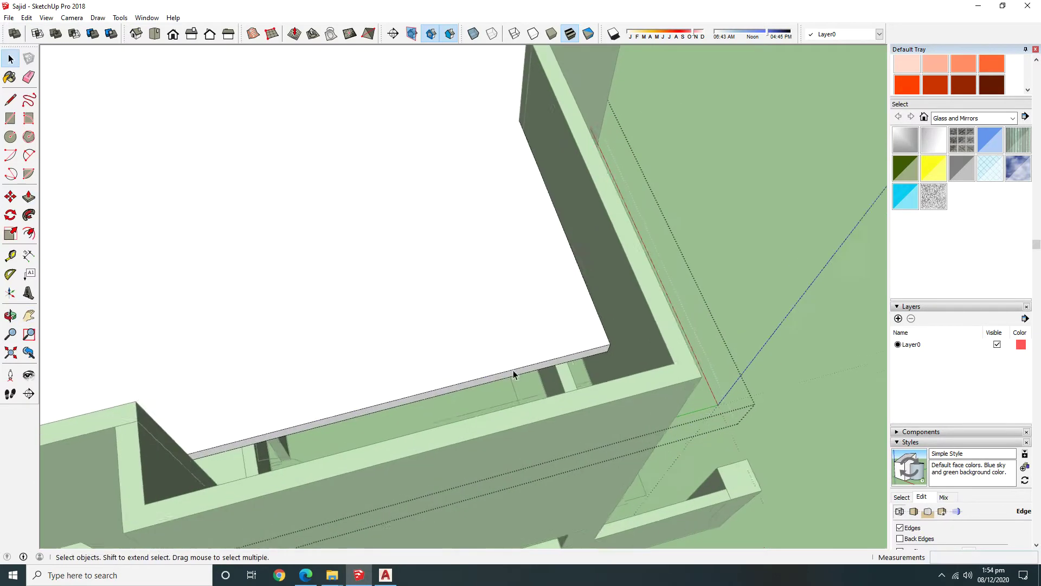
# Pull the slab face 2' 6" and orbit to check the parapet.
pyautogui.scroll(2, 342, 421)
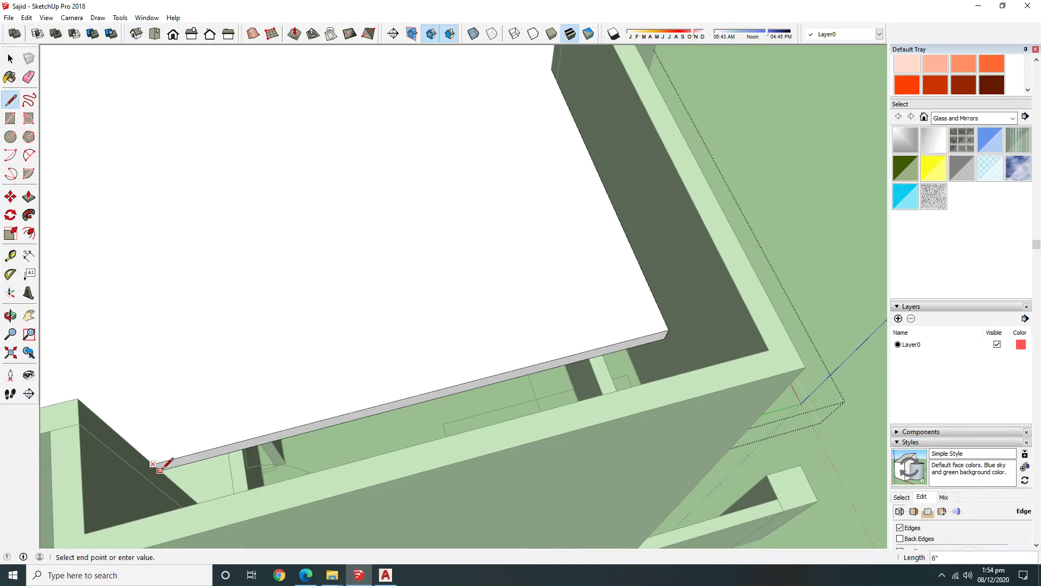
pyautogui.press('p')
pyautogui.moveTo(176, 469); pyautogui.dragTo(706, 294)
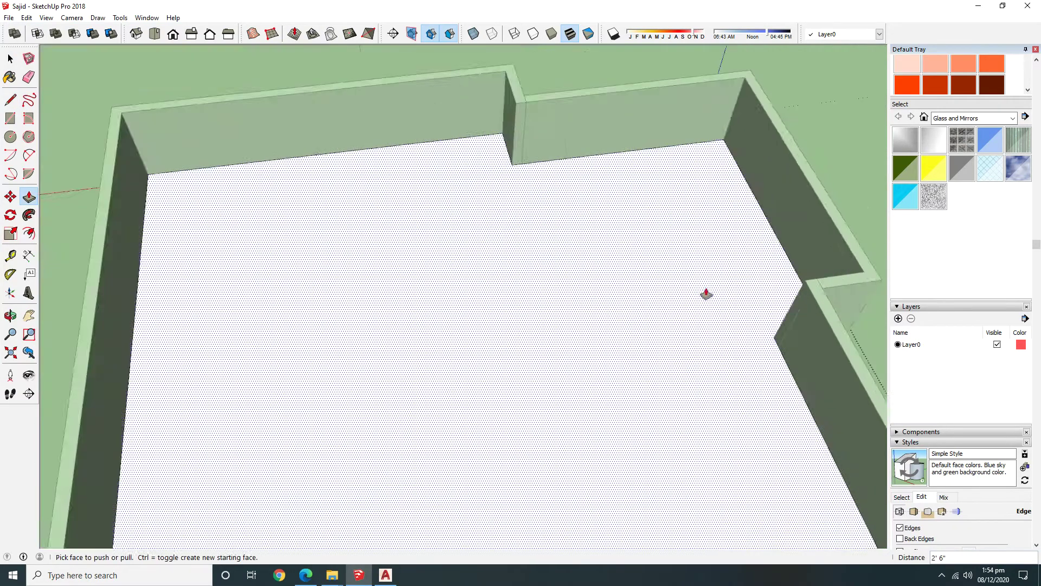
pyautogui.scroll(-5, 706, 293)
pyautogui.moveTo(674, 376)
pyautogui.mouseDown(button='middle')
pyautogui.moveTo(348, 275)
pyautogui.moveTo(292, 277)
pyautogui.moveTo(148, 159)
pyautogui.moveTo(321, 290)
pyautogui.moveTo(205, 414)
pyautogui.moveTo(251, 174)
pyautogui.moveTo(358, 494)
pyautogui.moveTo(454, 402)
pyautogui.moveTo(362, 400)
pyautogui.moveTo(419, 434)
pyautogui.moveTo(391, 456)
pyautogui.moveTo(223, 179)
pyautogui.moveTo(281, 370)
pyautogui.moveTo(336, 251)
pyautogui.moveTo(418, 280)
pyautogui.moveTo(408, 277)
pyautogui.mouseUp(button='middle')
# Explode the selected group and hide the selected edges.
pyautogui.rightClick(405, 278)
pyautogui.click(434, 347)
pyautogui.rightClick(851, 381)
pyautogui.click(869, 407)
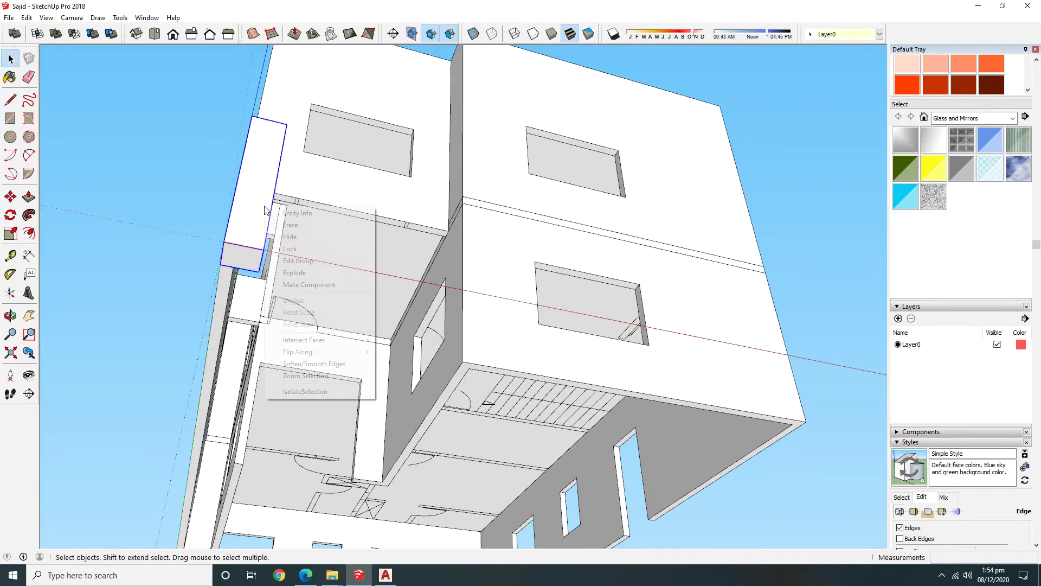
# Hide the box and the thin left wall to see up under the porch roof.
pyautogui.click(296, 237)
pyautogui.rightClick(237, 259)
pyautogui.click(273, 292)
pyautogui.moveTo(379, 304)
pyautogui.mouseDown(button='middle')
pyautogui.moveTo(525, 241)
pyautogui.moveTo(553, 163)
pyautogui.moveTo(698, 277)
pyautogui.moveTo(439, 432)
pyautogui.moveTo(267, 190)
pyautogui.moveTo(148, 298)
pyautogui.moveTo(221, 264)
pyautogui.mouseUp(button='middle')
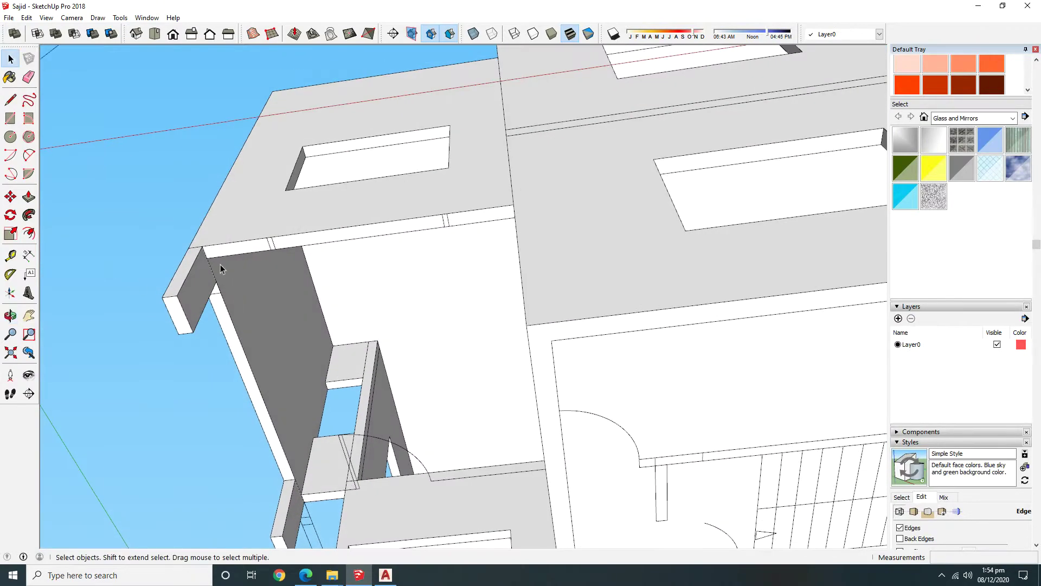
pyautogui.scroll(2, 339, 484)
# Extrude the finished rectangle strip into a tall wall and group it.
pyautogui.click(347, 489)
pyautogui.press('space')
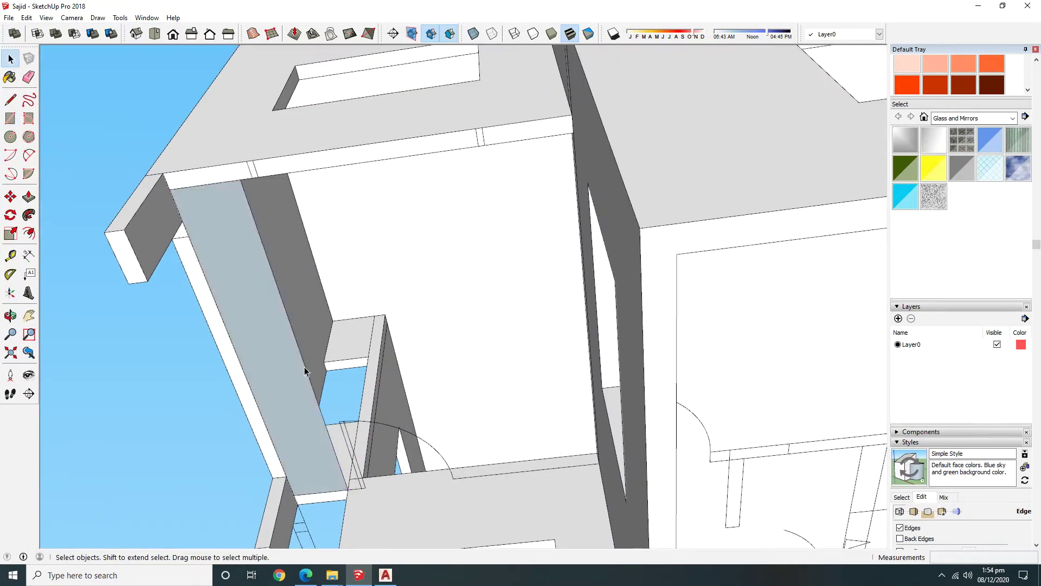
pyautogui.press('p')
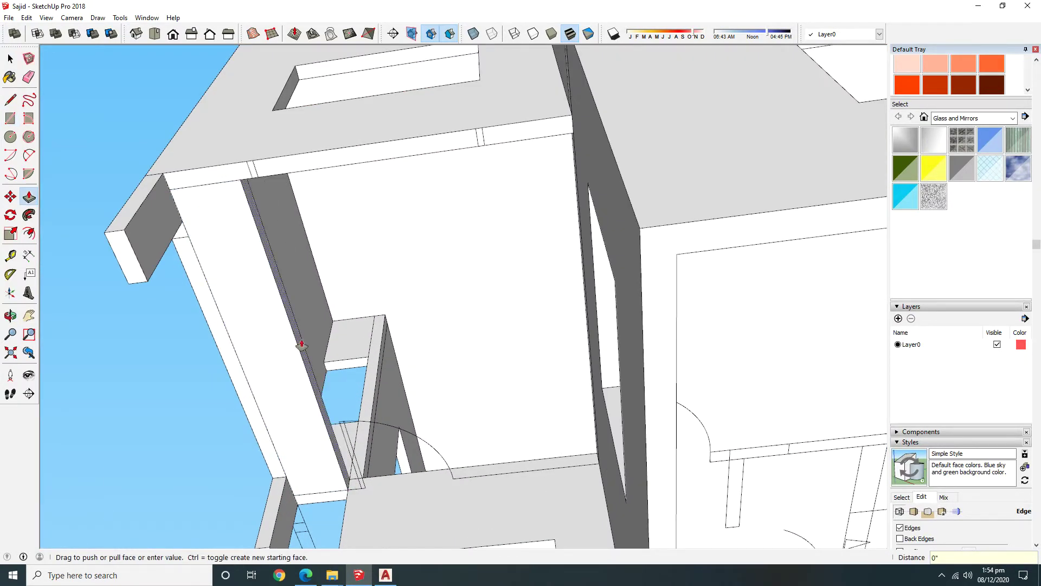
pyautogui.click(302, 345)
pyautogui.moveTo(639, 307); pyautogui.dragTo(662, 187, button='middle')
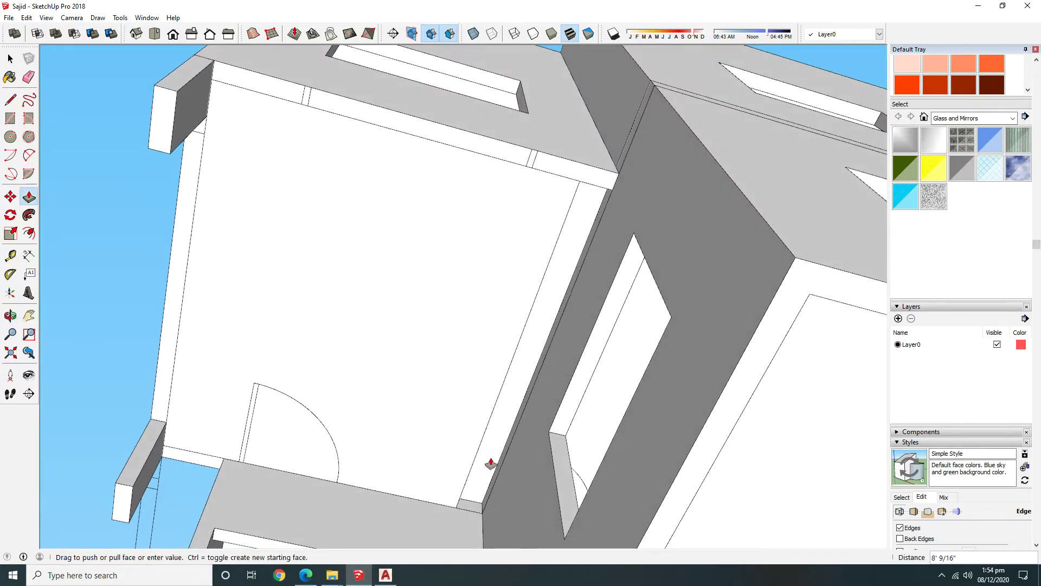
pyautogui.rightClick(490, 359)
pyautogui.click(523, 455)
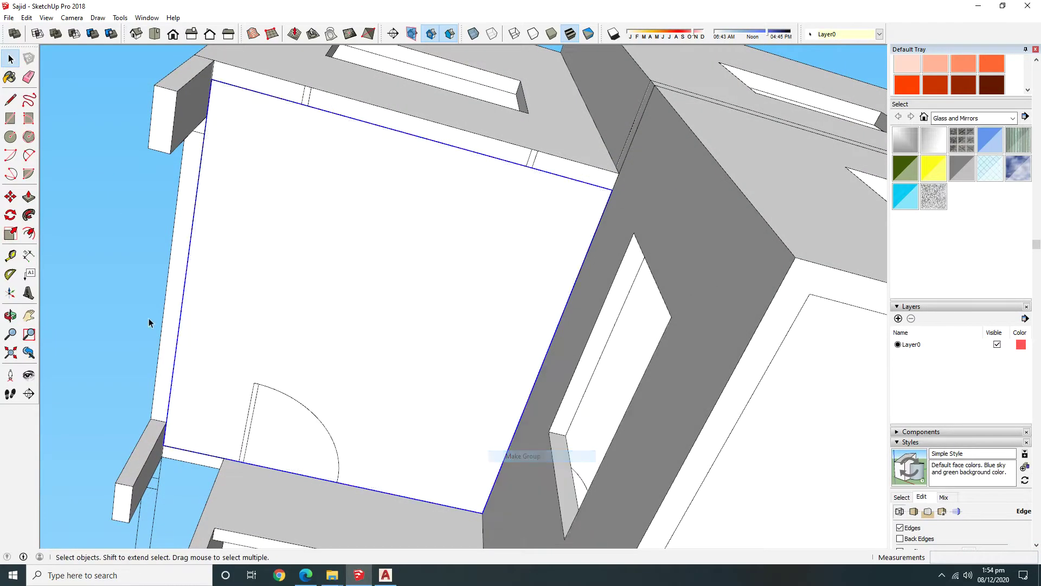
# Unhide all hidden geometry and reframe the view on the house's front.
pyautogui.moveTo(201, 253)
pyautogui.mouseDown(button='middle')
pyautogui.moveTo(372, 379)
pyautogui.moveTo(328, 333)
pyautogui.moveTo(245, 180)
pyautogui.mouseUp(button='middle')
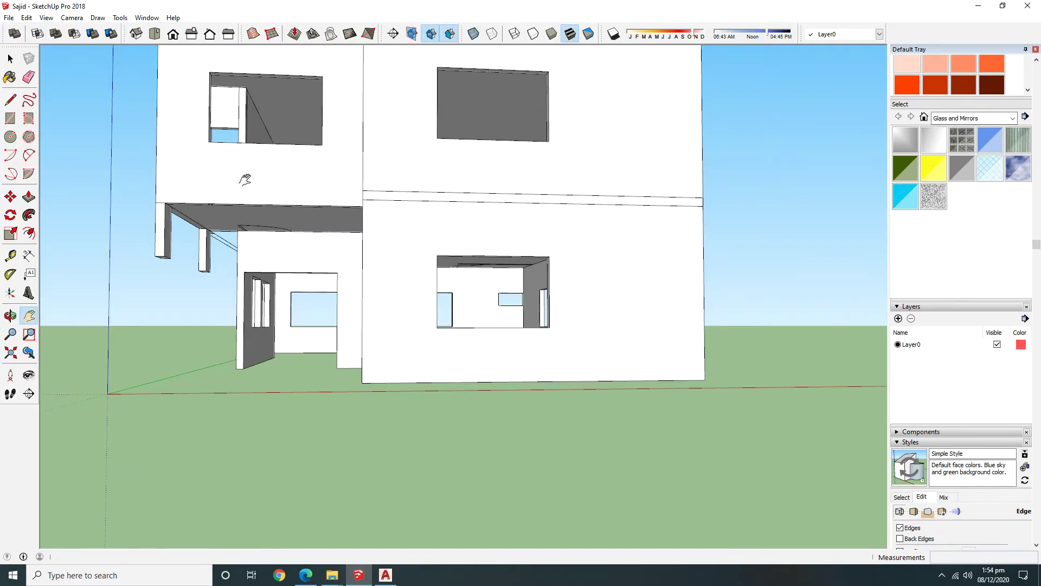
pyautogui.click(21, 19)
pyautogui.click(215, 202)
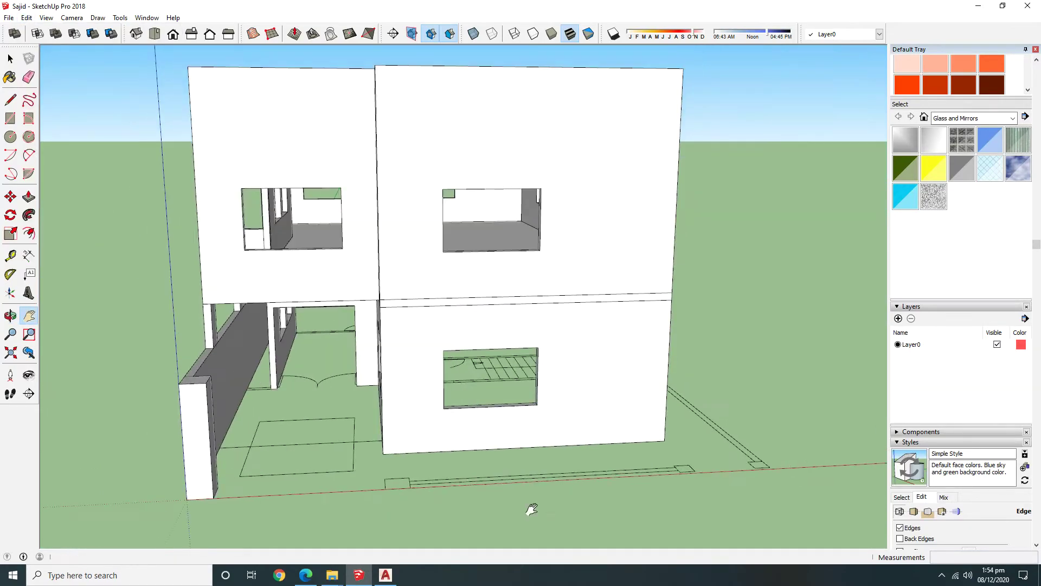
pyautogui.moveTo(642, 267); pyautogui.dragTo(725, 448, button='middle')
pyautogui.moveTo(384, 428)
pyautogui.mouseDown(button='middle')
pyautogui.moveTo(429, 117)
pyautogui.moveTo(368, 261)
pyautogui.moveTo(320, 181)
pyautogui.moveTo(607, 318)
pyautogui.moveTo(424, 418)
pyautogui.mouseUp(button='middle')
pyautogui.scroll(2, 424, 418)
pyautogui.scroll(3, 423, 418)
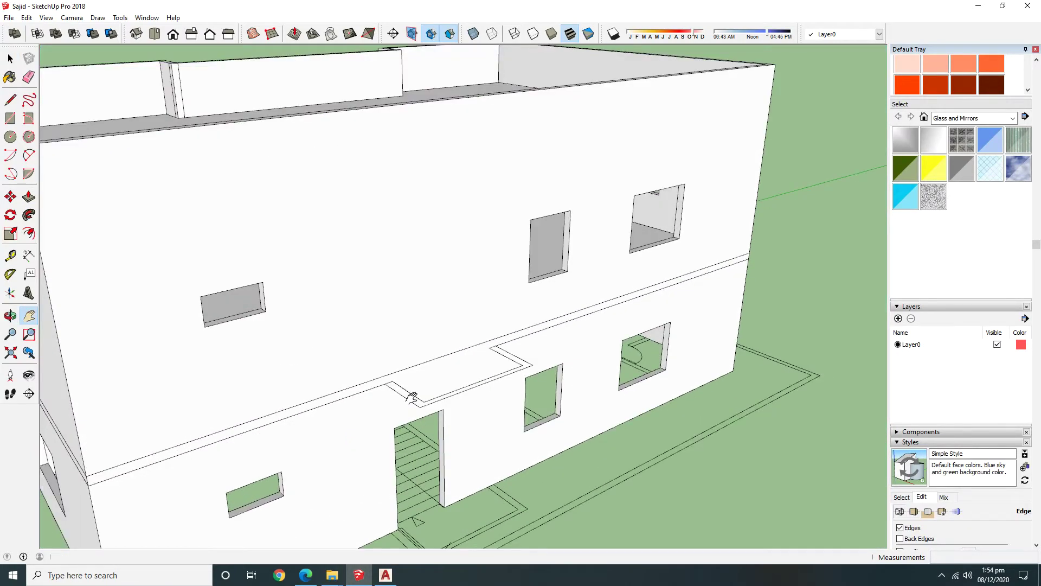
pyautogui.scroll(3, 424, 418)
# Pull the front-wall rectangle out into a tall box and make it a group.
pyautogui.click(536, 345)
pyautogui.press('p')
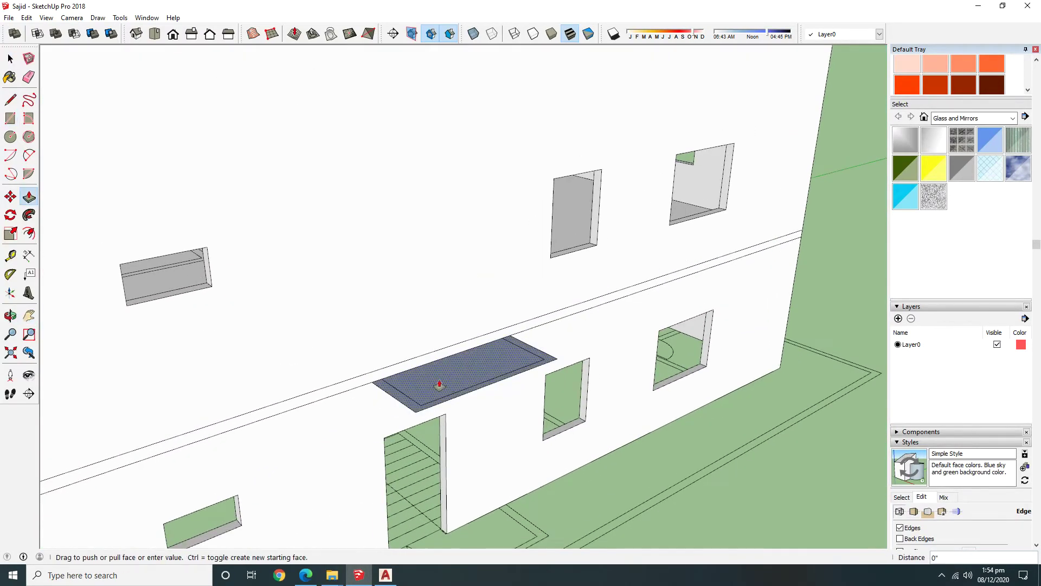
pyautogui.click(437, 384)
pyautogui.moveTo(401, 209); pyautogui.dragTo(481, 157, button='middle')
pyautogui.press('space')
pyautogui.tripleClick(548, 158)
pyautogui.rightClick(548, 158)
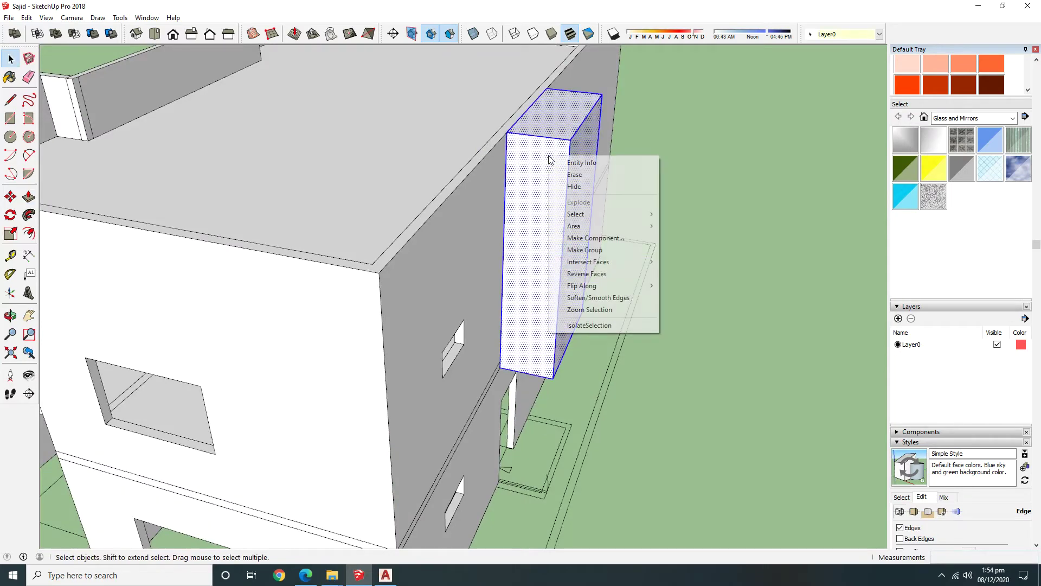
pyautogui.click(586, 250)
# Deselect the group and orbit around to inspect the whole building and roof.
pyautogui.click(690, 294)
pyautogui.moveTo(690, 297); pyautogui.dragTo(502, 79, button='middle')
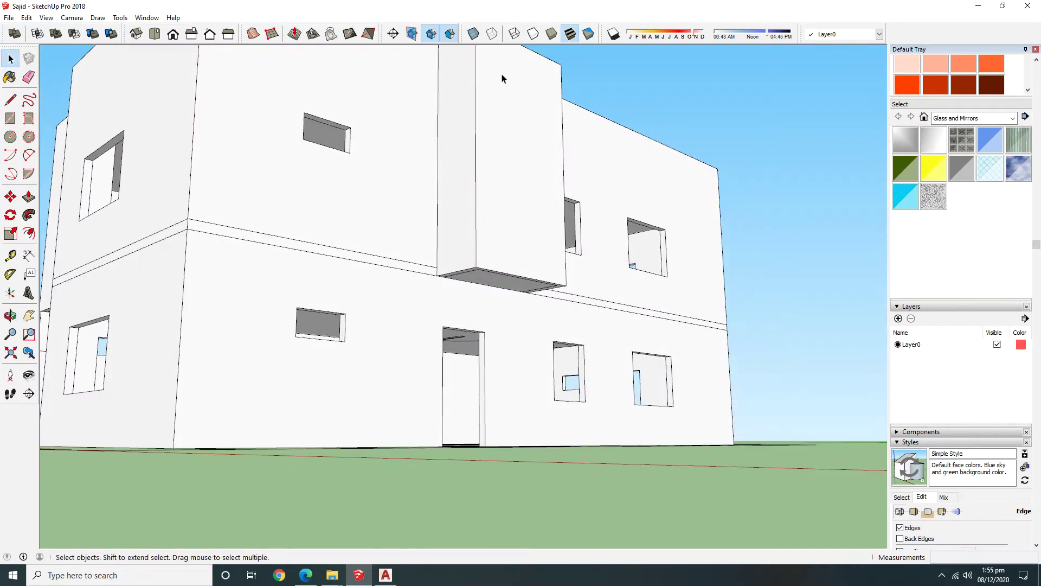
pyautogui.moveTo(512, 129); pyautogui.dragTo(594, 272, button='middle')
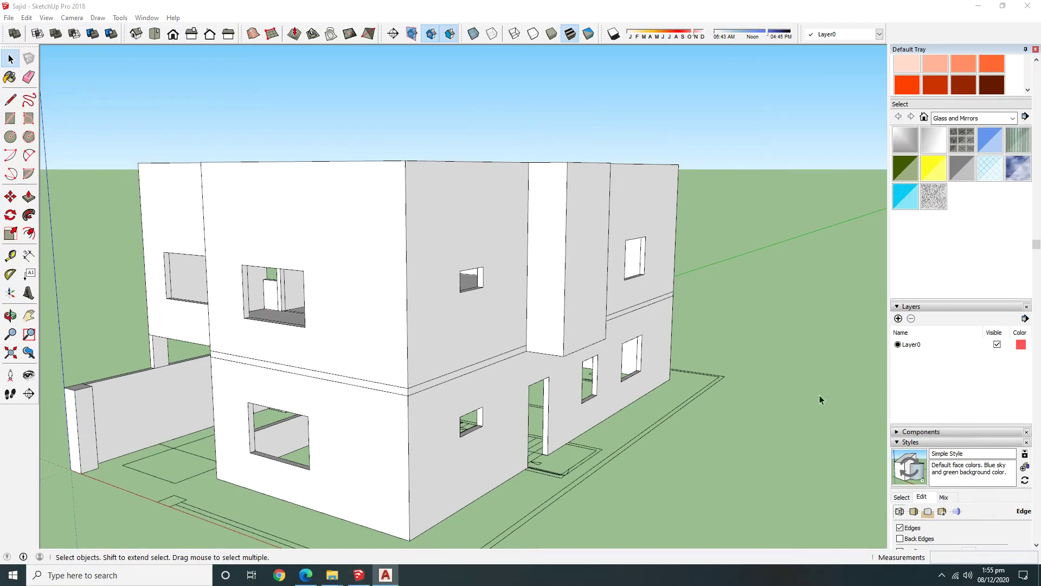
pyautogui.moveTo(820, 397)
pyautogui.mouseDown(button='middle')
pyautogui.moveTo(590, 338)
pyautogui.moveTo(435, 281)
pyautogui.moveTo(551, 255)
pyautogui.mouseUp(button='middle')
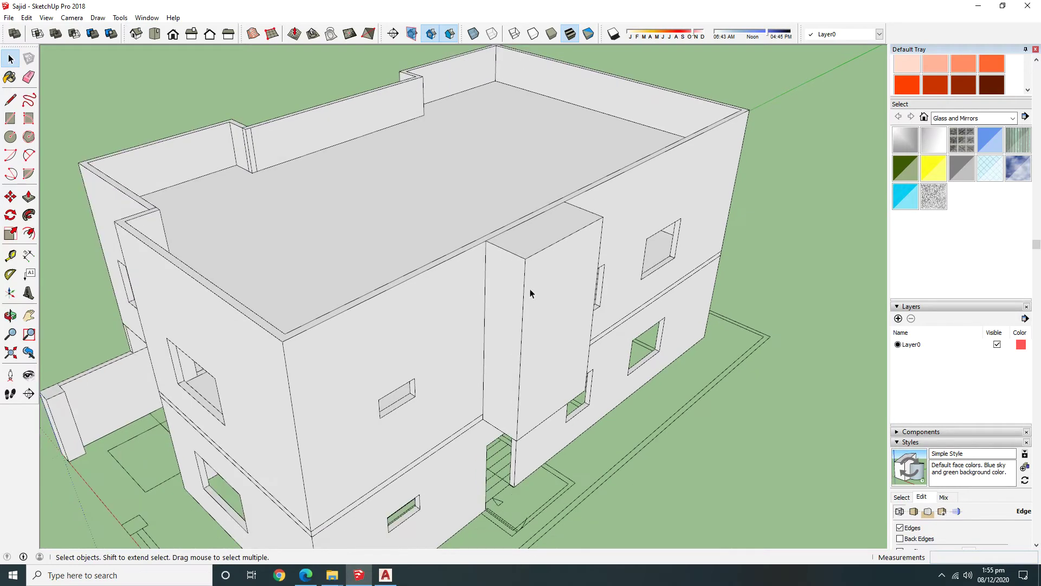
pyautogui.moveTo(530, 293); pyautogui.dragTo(553, 191, button='middle')
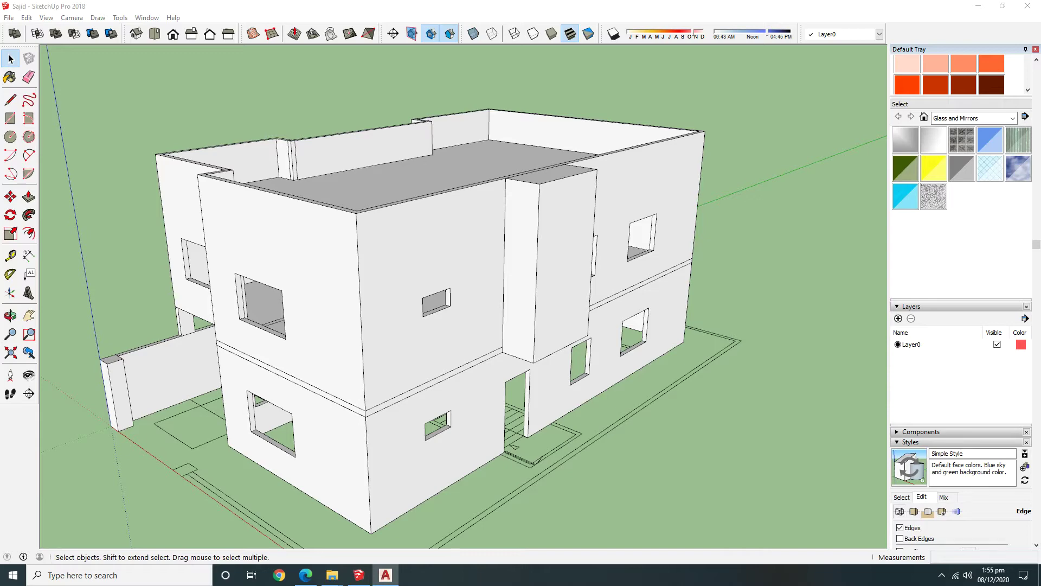
pyautogui.moveTo(476, 272)
pyautogui.mouseDown(button='middle')
pyautogui.moveTo(692, 193)
pyautogui.moveTo(732, 309)
pyautogui.moveTo(500, 265)
pyautogui.mouseUp(button='middle')
pyautogui.moveTo(857, 217)
pyautogui.mouseDown(button='middle')
pyautogui.moveTo(698, 152)
pyautogui.moveTo(525, 260)
pyautogui.moveTo(558, 214)
pyautogui.moveTo(511, 402)
pyautogui.moveTo(391, 193)
pyautogui.mouseUp(button='middle')
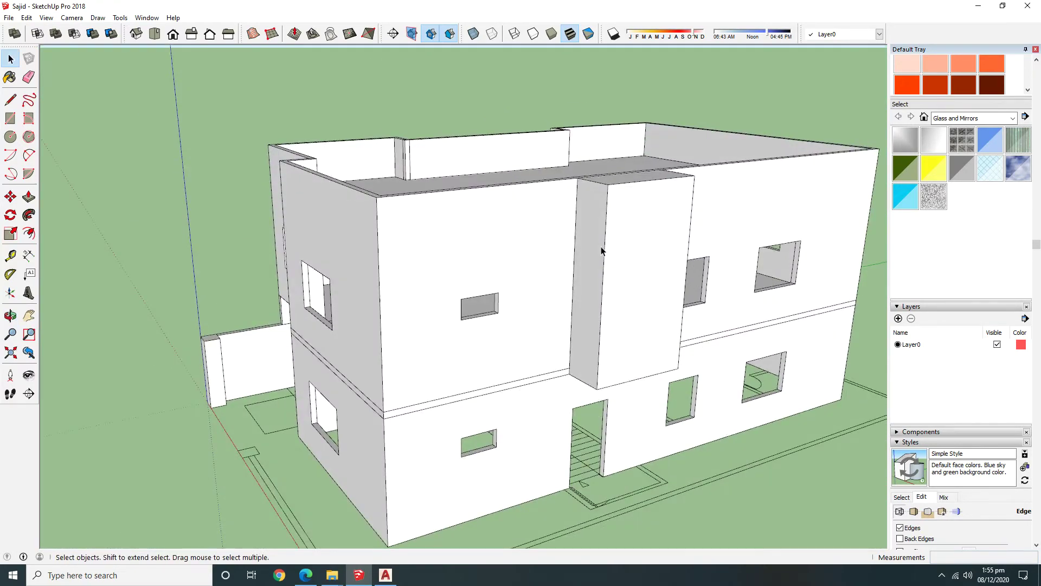
pyautogui.moveTo(799, 293)
pyautogui.mouseDown(button='middle')
pyautogui.moveTo(246, 365)
pyautogui.moveTo(887, 294)
pyautogui.moveTo(676, 301)
pyautogui.moveTo(671, 532)
pyautogui.moveTo(618, 216)
pyautogui.moveTo(558, 225)
pyautogui.moveTo(553, 242)
pyautogui.moveTo(563, 220)
pyautogui.moveTo(484, 308)
pyautogui.moveTo(558, 379)
pyautogui.moveTo(669, 209)
pyautogui.moveTo(804, 174)
pyautogui.moveTo(981, 251)
pyautogui.moveTo(200, 400)
pyautogui.moveTo(609, 217)
pyautogui.moveTo(450, 250)
pyautogui.moveTo(477, 347)
pyautogui.moveTo(466, 352)
pyautogui.mouseUp(button='middle')
pyautogui.scroll(3, 610, 217)
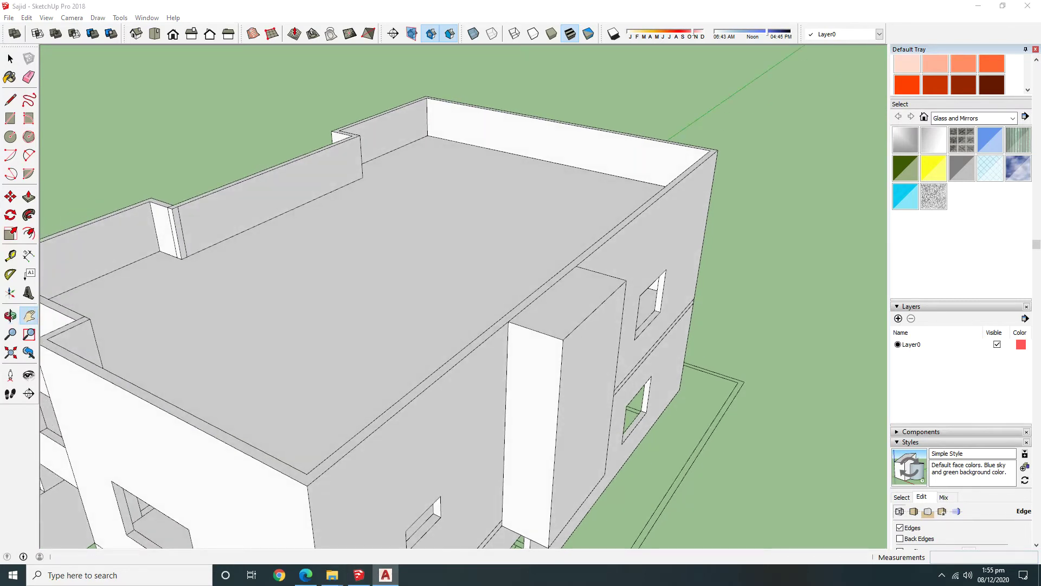
pyautogui.moveTo(466, 352)
pyautogui.mouseDown(button='middle')
pyautogui.moveTo(344, 228)
pyautogui.moveTo(679, 244)
pyautogui.mouseUp(button='middle')
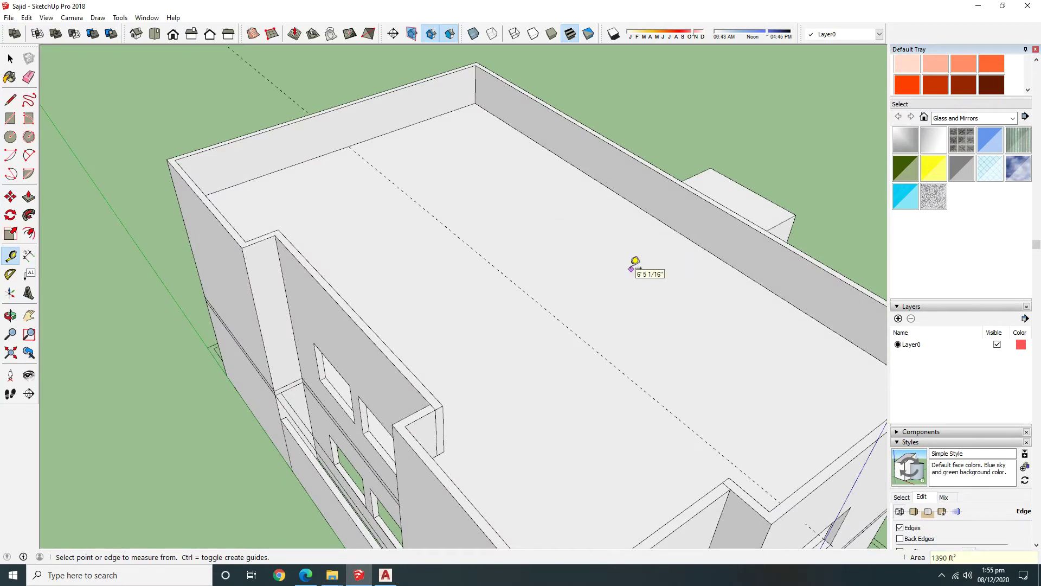
# Extrude the roof rectangle up into a box.
pyautogui.click(721, 259)
pyautogui.press('space')
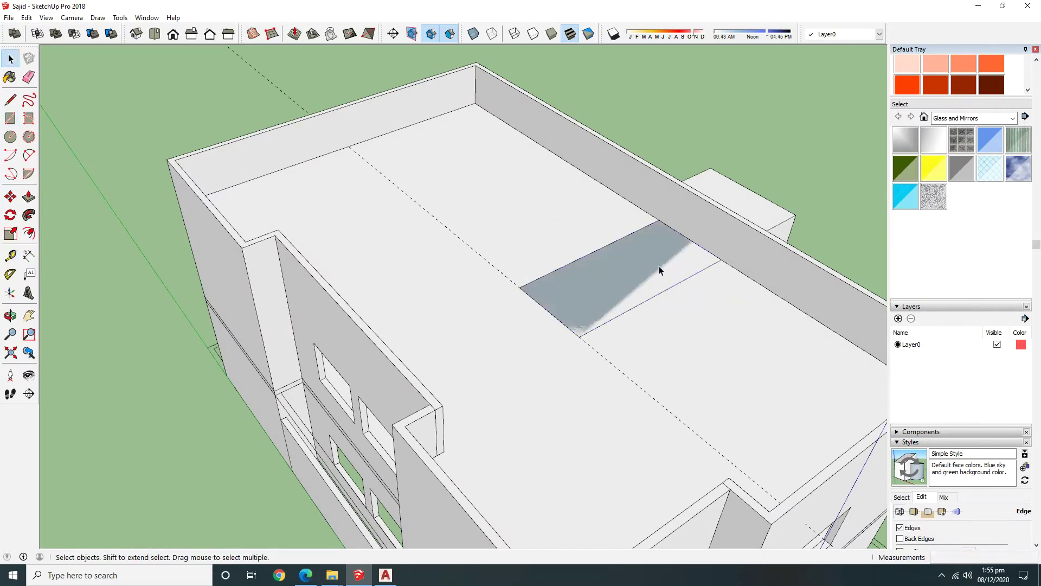
pyautogui.press('p')
pyautogui.moveTo(660, 272); pyautogui.dragTo(739, 245)
pyautogui.moveTo(654, 241); pyautogui.dragTo(656, 209)
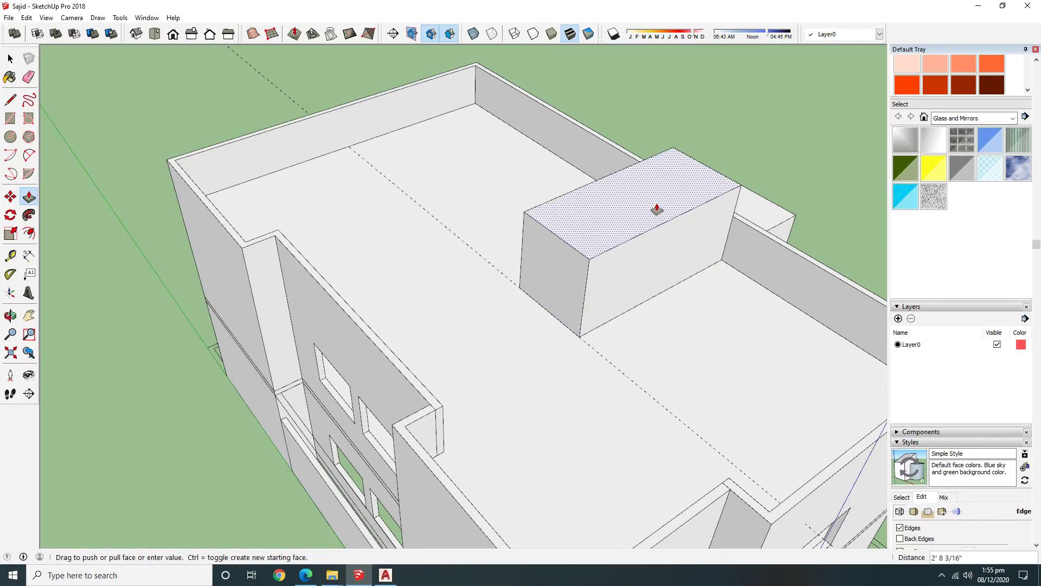
pyautogui.press('Return')
# Measure the roof box's height and make the box a group.
pyautogui.moveTo(656, 205); pyautogui.dragTo(569, 208, button='middle')
pyautogui.press('t')
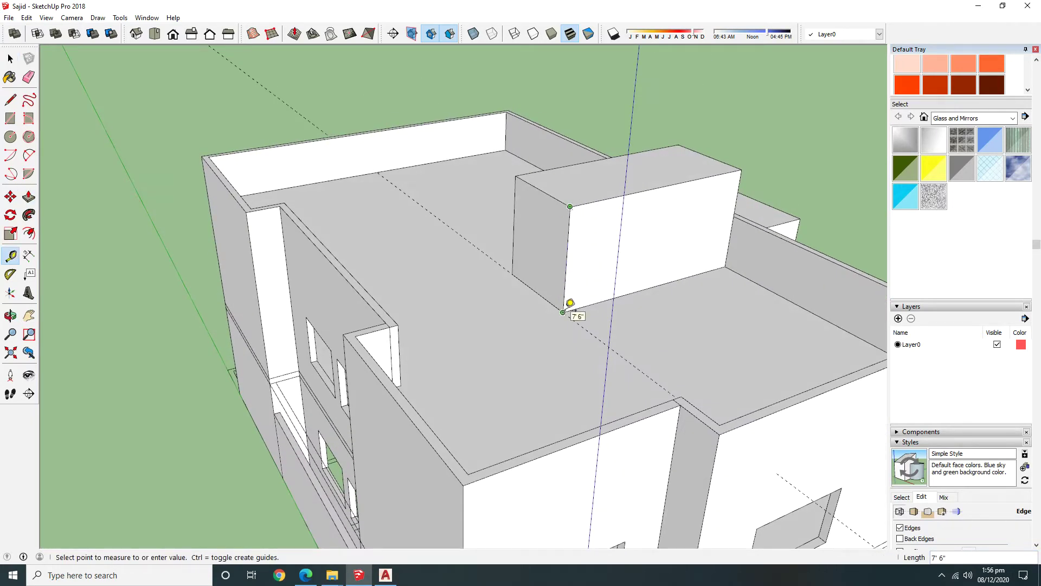
pyautogui.moveTo(570, 302)
pyautogui.mouseDown(button='middle')
pyautogui.moveTo(356, 226)
pyautogui.moveTo(500, 237)
pyautogui.mouseUp(button='middle')
pyautogui.press('space')
pyautogui.tripleClick(500, 237)
pyautogui.rightClick(502, 235)
pyautogui.click(543, 332)
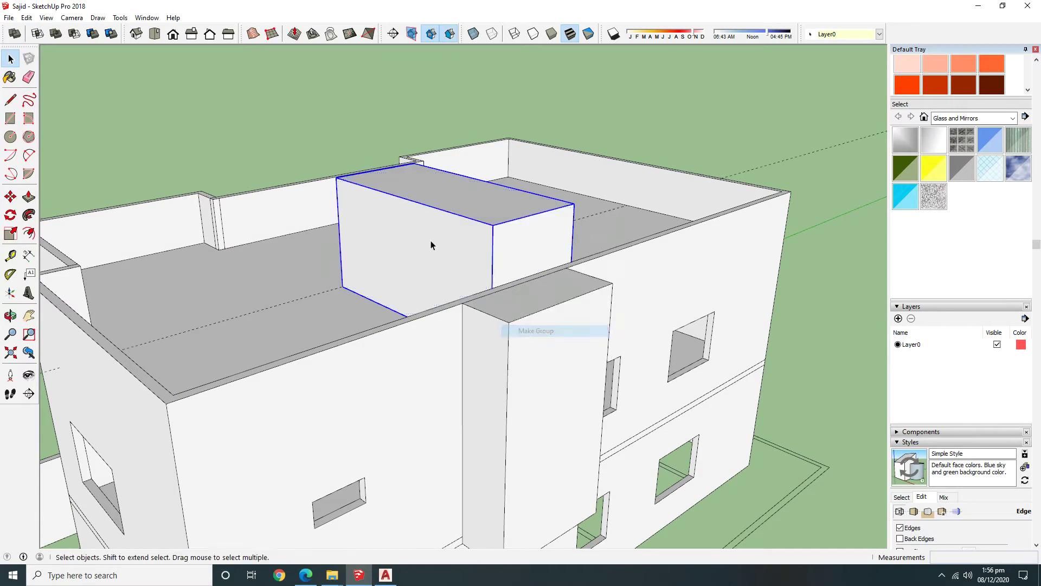
# Inside the group, push the box's front face out and raise its top face.
pyautogui.doubleClick(431, 249)
pyautogui.press('p')
pyautogui.moveTo(465, 262); pyautogui.dragTo(479, 326)
pyautogui.press('space')
pyautogui.click(785, 426)
pyautogui.moveTo(537, 304); pyautogui.dragTo(525, 297, button='middle')
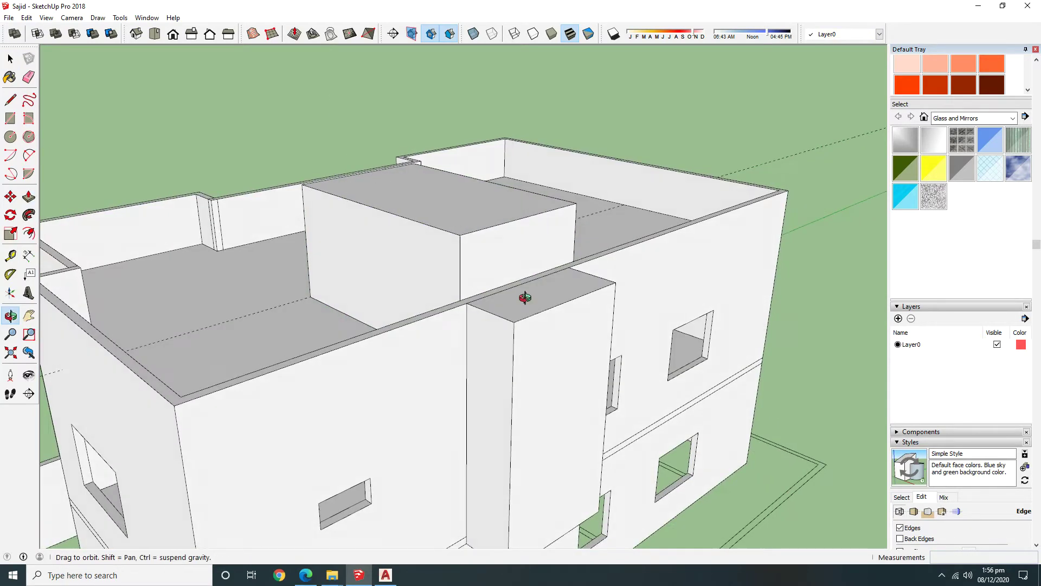
pyautogui.doubleClick(525, 297)
pyautogui.press('p')
pyautogui.moveTo(528, 301); pyautogui.dragTo(523, 233)
pyautogui.press('space')
pyautogui.click(848, 331)
pyautogui.moveTo(847, 330)
pyautogui.mouseDown(button='middle')
pyautogui.moveTo(785, 266)
pyautogui.moveTo(516, 297)
pyautogui.mouseUp(button='middle')
# Push another face of the roof box to a new position within the group.
pyautogui.doubleClick(497, 282)
pyautogui.press('p')
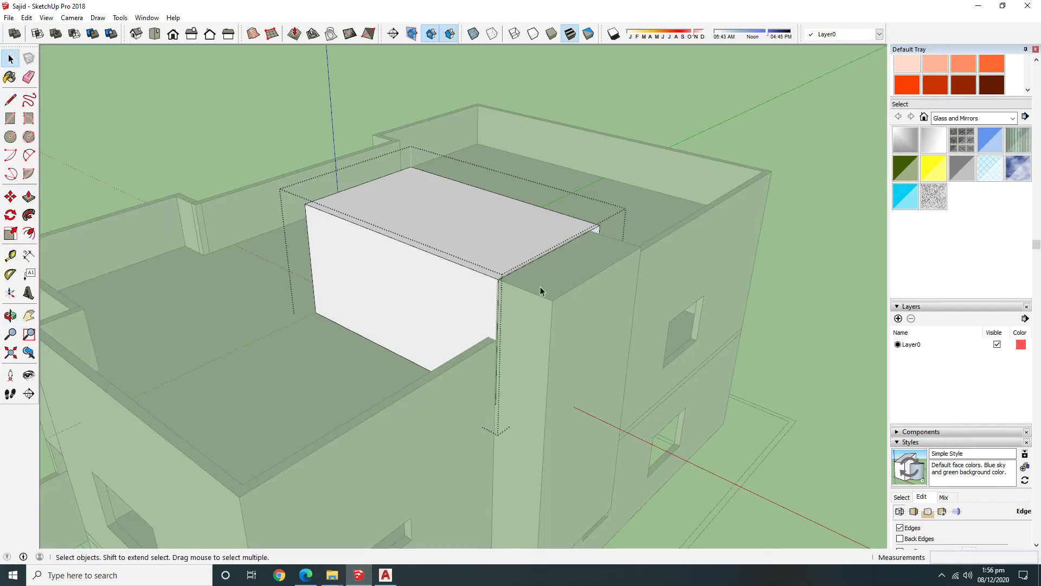
pyautogui.press('p')
pyautogui.moveTo(500, 284); pyautogui.dragTo(467, 302)
pyautogui.press('space')
pyautogui.click(791, 141)
pyautogui.moveTo(791, 142)
pyautogui.mouseDown(button='middle')
pyautogui.moveTo(780, 257)
pyautogui.moveTo(582, 353)
pyautogui.mouseUp(button='middle')
# Orbit to a close overhead view of the roof box's top face.
pyautogui.moveTo(595, 400)
pyautogui.mouseDown(button='middle')
pyautogui.moveTo(580, 323)
pyautogui.moveTo(267, 293)
pyautogui.mouseUp(button='middle')
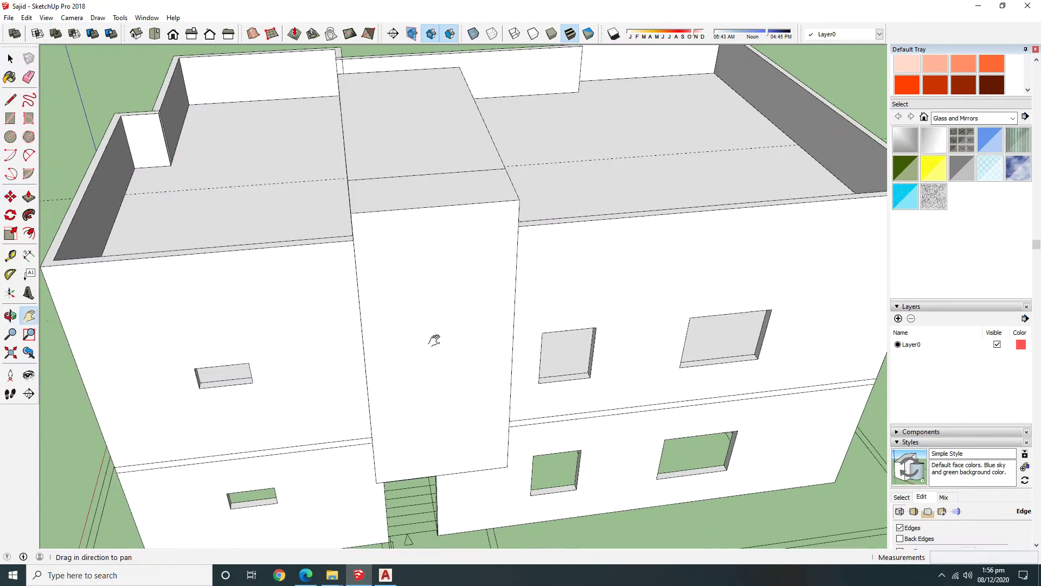
pyautogui.moveTo(437, 346); pyautogui.dragTo(640, 186, button='middle')
pyautogui.click(440, 284)
pyautogui.moveTo(439, 283)
pyautogui.mouseDown(button='middle')
pyautogui.moveTo(502, 321)
pyautogui.moveTo(527, 243)
pyautogui.mouseUp(button='middle')
pyautogui.moveTo(384, 213); pyautogui.dragTo(370, 277, button='middle')
# Offset the box's top face inward and push the inner face down to hollow it.
pyautogui.doubleClick(370, 276)
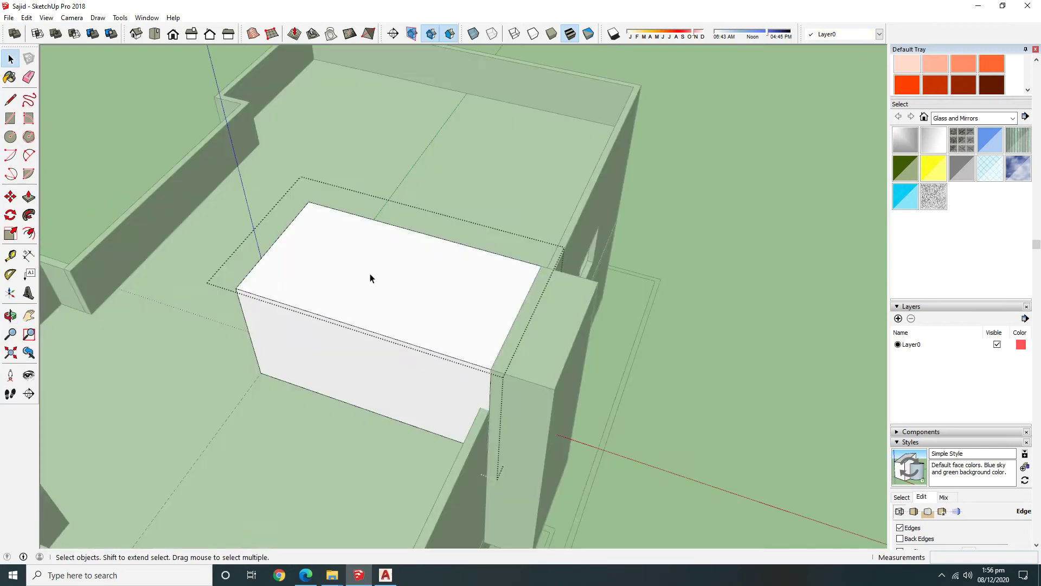
pyautogui.press('f')
pyautogui.click(353, 214)
pyautogui.click(337, 266)
pyautogui.scroll(3, 339, 268)
pyautogui.press('space')
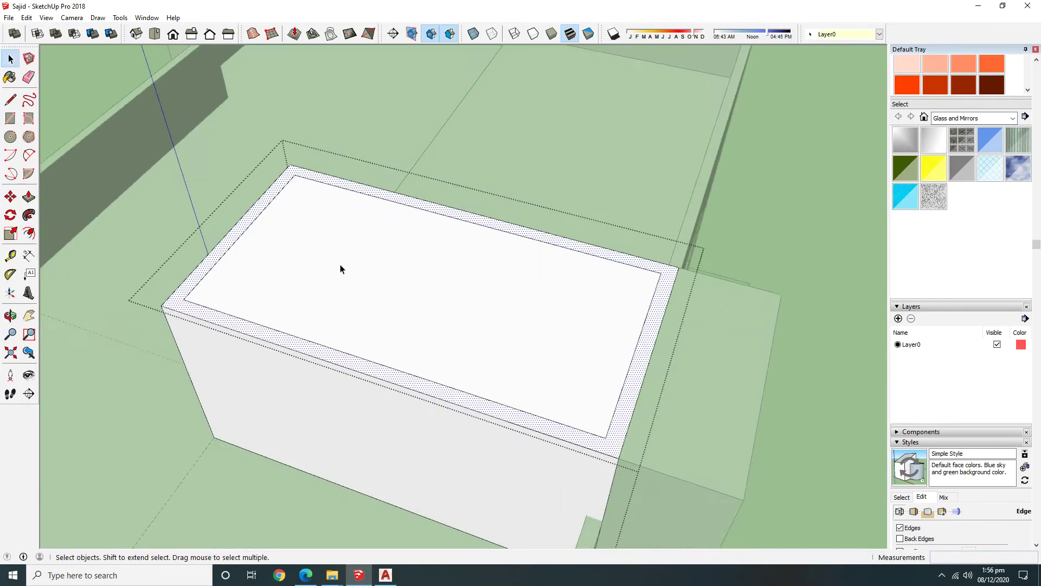
pyautogui.moveTo(315, 231); pyautogui.dragTo(247, 465)
pyautogui.press('space')
pyautogui.scroll(-5, 465, 441)
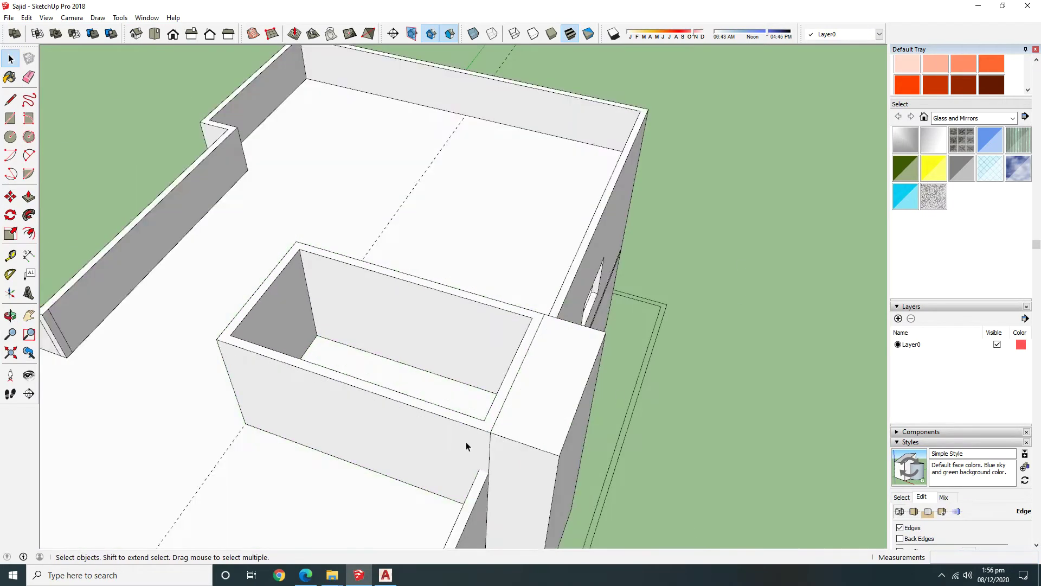
pyautogui.scroll(3, 747, 360)
# Reopen the group, attempt pushing the inner floor face down, then cancel it.
pyautogui.doubleClick(689, 229)
pyautogui.press('p')
pyautogui.click(705, 238)
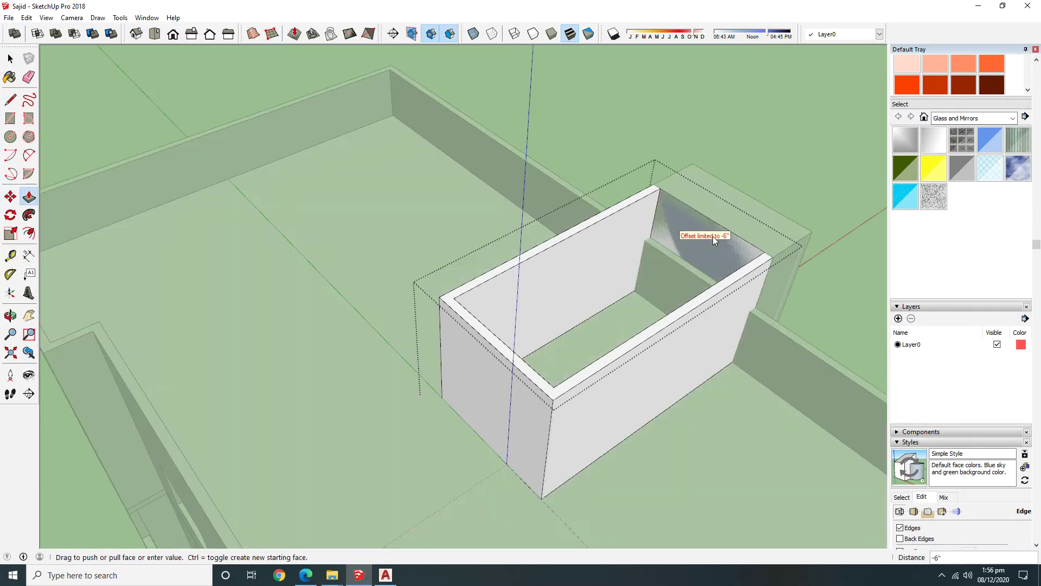
pyautogui.press('e')
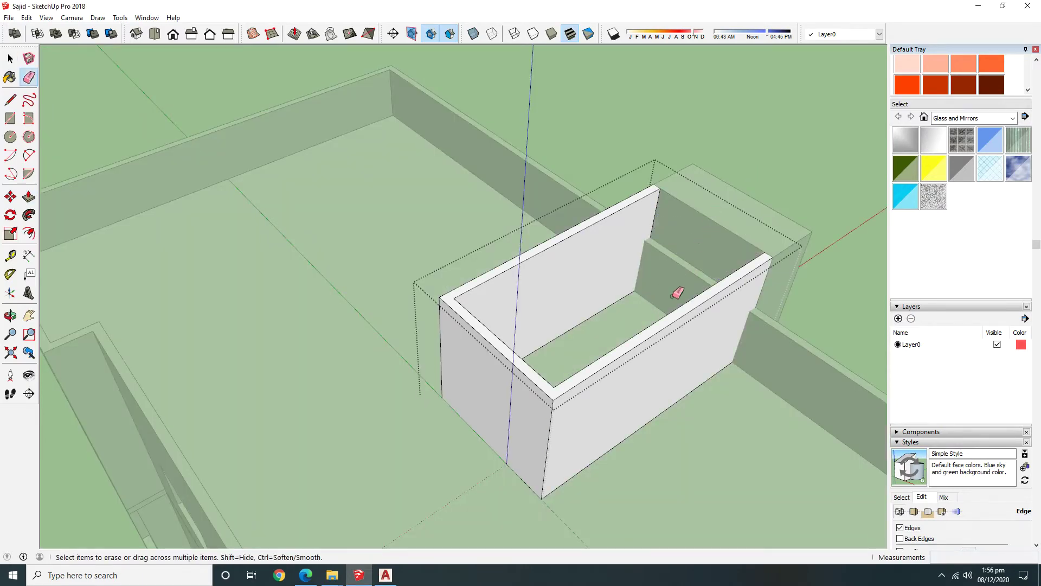
pyautogui.moveTo(749, 199)
pyautogui.mouseDown(button='middle')
pyautogui.moveTo(662, 170)
pyautogui.moveTo(511, 239)
pyautogui.moveTo(412, 251)
pyautogui.moveTo(388, 237)
pyautogui.moveTo(447, 232)
pyautogui.moveTo(535, 314)
pyautogui.mouseUp(button='middle')
# Inside the projection group, offset its top face and push the inner face down.
pyautogui.press('space')
pyautogui.doubleClick(448, 232)
pyautogui.press('f')
pyautogui.click(465, 251)
pyautogui.press('p')
pyautogui.click(481, 249)
pyautogui.moveTo(481, 249); pyautogui.dragTo(333, 301, button='middle')
pyautogui.click(332, 301)
# Check the hollowed shaft from outside, reopening and closing its group.
pyautogui.scroll(-5, 349, 395)
pyautogui.moveTo(349, 395)
pyautogui.mouseDown(button='middle')
pyautogui.moveTo(248, 202)
pyautogui.moveTo(249, 104)
pyautogui.mouseUp(button='middle')
pyautogui.press('space')
pyautogui.click(607, 365)
pyautogui.moveTo(608, 364); pyautogui.dragTo(306, 249, button='middle')
pyautogui.moveTo(340, 288)
pyautogui.mouseDown(button='middle')
pyautogui.moveTo(338, 268)
pyautogui.moveTo(453, 333)
pyautogui.moveTo(327, 108)
pyautogui.mouseUp(button='middle')
pyautogui.doubleClick(454, 332)
pyautogui.press('p')
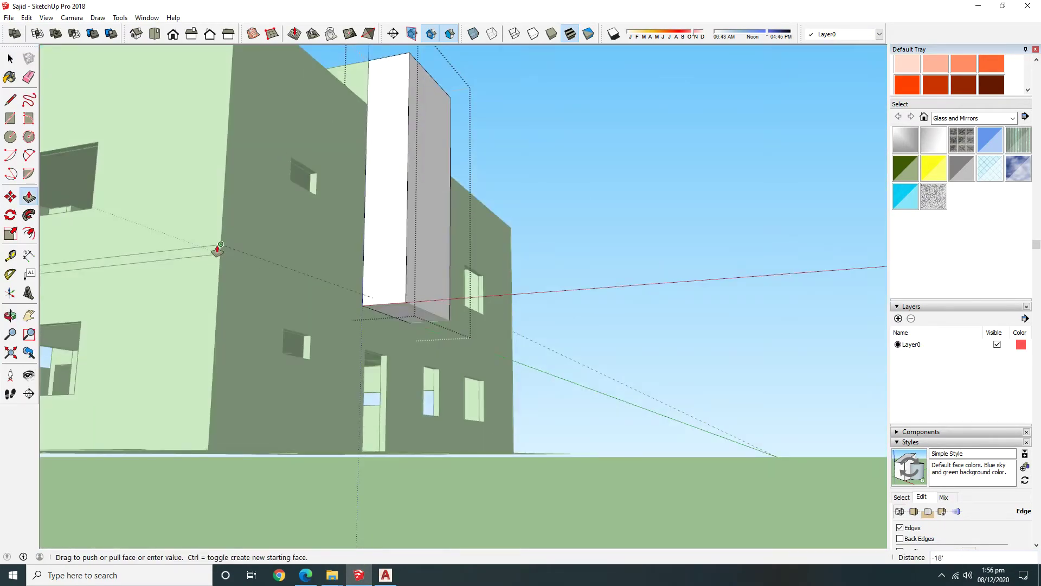
pyautogui.press('space')
pyautogui.click(639, 366)
# Hide everything except the shaft and view it from the front.
pyautogui.rightClick(453, 267)
pyautogui.click(471, 319)
pyautogui.moveTo(450, 407)
pyautogui.mouseDown(button='middle')
pyautogui.moveTo(955, 458)
pyautogui.moveTo(252, 240)
pyautogui.moveTo(522, 159)
pyautogui.moveTo(428, 158)
pyautogui.mouseUp(button='middle')
pyautogui.press('p')
pyautogui.press('space')
# Unhide all hidden geometry and orbit over to the roof stair room.
pyautogui.click(26, 17)
pyautogui.click(206, 197)
pyautogui.moveTo(226, 200)
pyautogui.mouseDown(button='middle')
pyautogui.moveTo(456, 336)
pyautogui.moveTo(486, 239)
pyautogui.moveTo(421, 337)
pyautogui.moveTo(430, 256)
pyautogui.moveTo(391, 328)
pyautogui.mouseUp(button='middle')
pyautogui.moveTo(327, 305); pyautogui.dragTo(336, 290, button='middle')
# Isolate the tall shaft and the stair-room wall together.
pyautogui.click(481, 279)
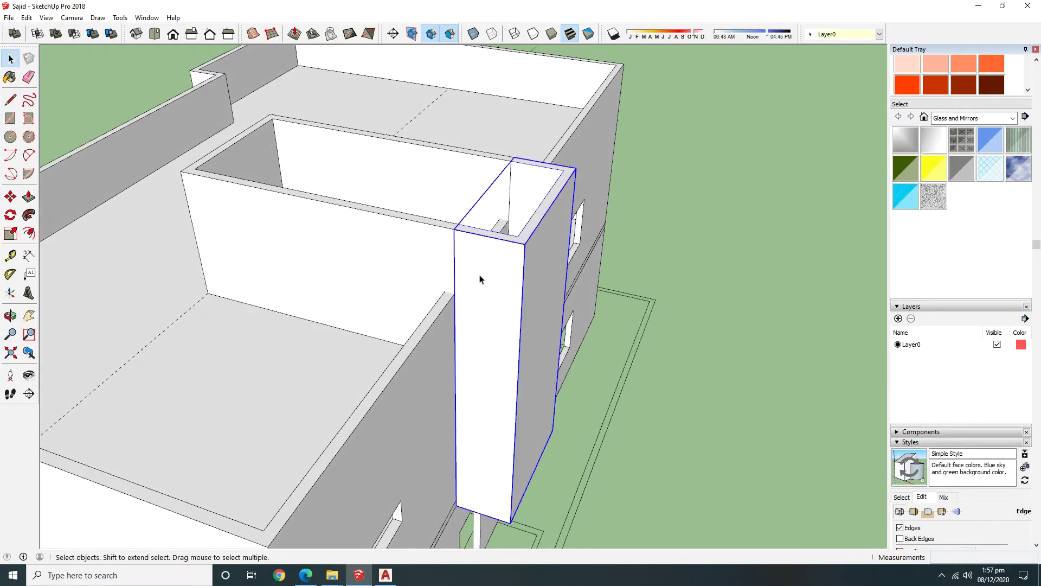
pyautogui.keyDown('shift'); pyautogui.click(354, 244); pyautogui.keyUp('shift')
pyautogui.rightClick(354, 244)
pyautogui.click(410, 448)
pyautogui.moveTo(410, 448)
pyautogui.mouseDown(button='middle')
pyautogui.moveTo(430, 279)
pyautogui.moveTo(379, 286)
pyautogui.moveTo(421, 309)
pyautogui.moveTo(324, 322)
pyautogui.moveTo(611, 332)
pyautogui.mouseUp(button='middle')
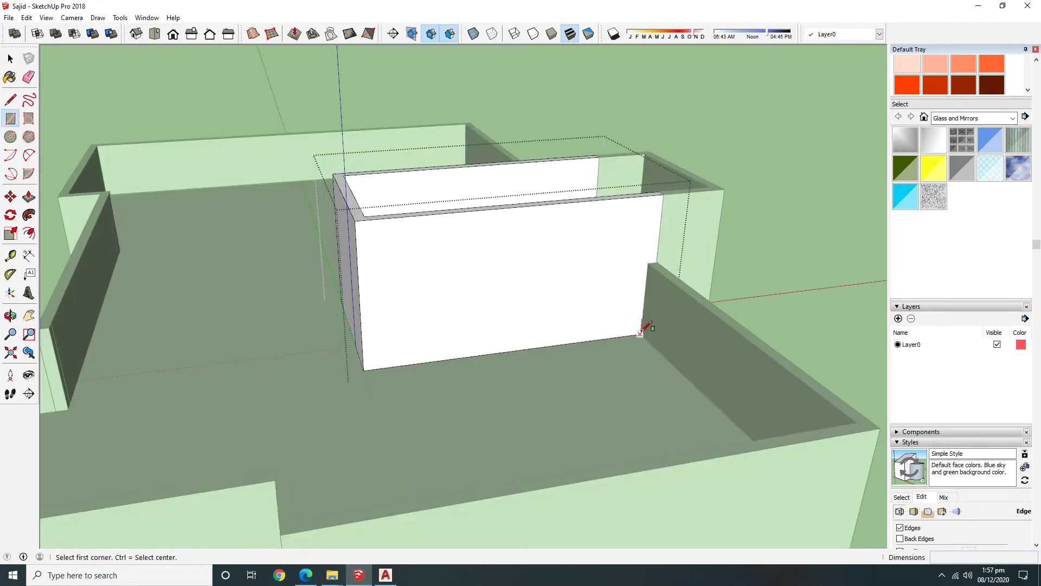
# Push the first shared wall face back to remove it.
pyautogui.press('space')
pyautogui.scroll(2, 659, 266)
pyautogui.press('p')
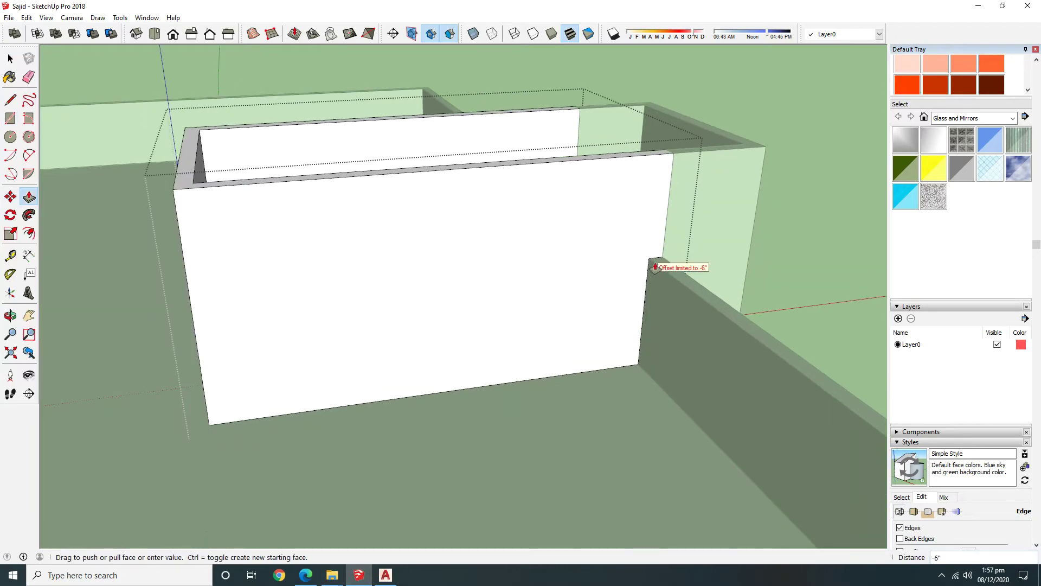
pyautogui.moveTo(655, 266); pyautogui.dragTo(811, 346, button='middle')
pyautogui.click(550, 152)
pyautogui.press('space')
pyautogui.moveTo(550, 151)
pyautogui.mouseDown(button='middle')
pyautogui.moveTo(716, 88)
pyautogui.moveTo(564, 186)
pyautogui.moveTo(595, 170)
pyautogui.moveTo(611, 234)
pyautogui.mouseUp(button='middle')
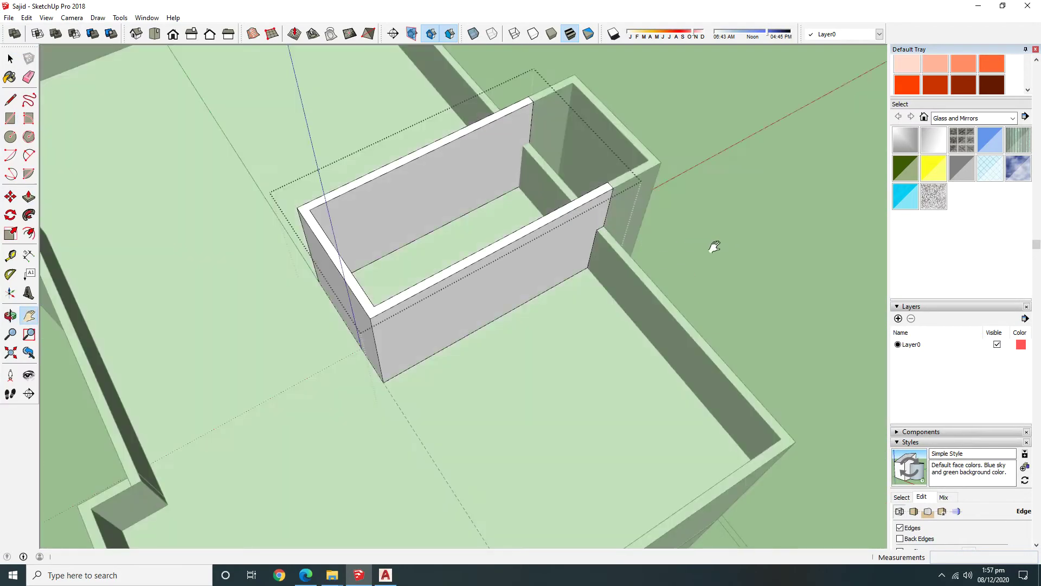
pyautogui.press('space')
# Push the remaining shared wall face back until it disappears and inspect the opening.
pyautogui.middleClick(688, 246)
pyautogui.moveTo(675, 232)
pyautogui.mouseDown(button='middle')
pyautogui.moveTo(570, 171)
pyautogui.moveTo(534, 184)
pyautogui.moveTo(538, 204)
pyautogui.moveTo(590, 204)
pyautogui.moveTo(649, 166)
pyautogui.mouseUp(button='middle')
pyautogui.scroll(2, 539, 204)
pyautogui.press('r')
pyautogui.click(513, 201)
pyautogui.press('p')
pyautogui.click(604, 175)
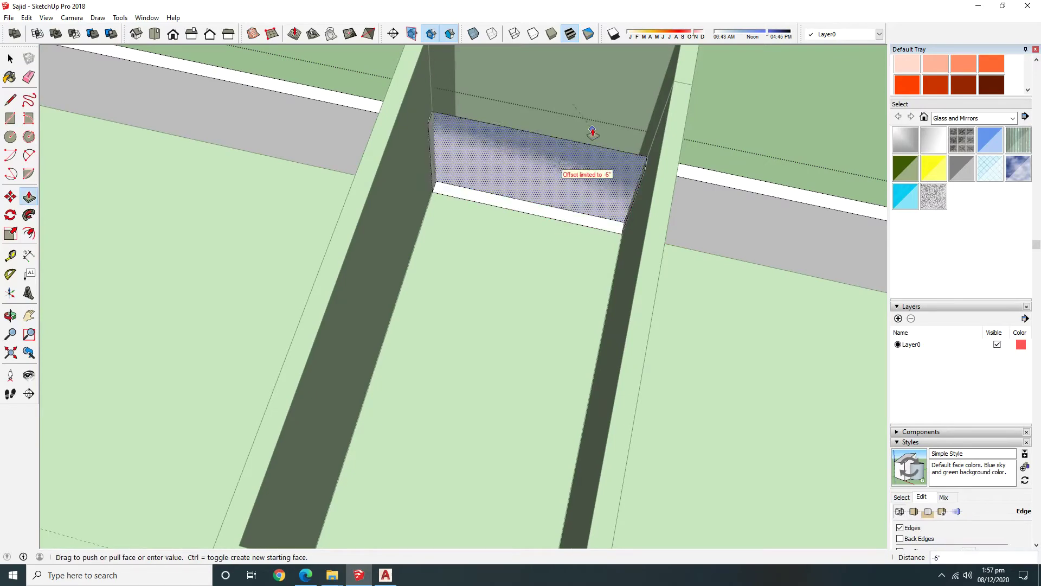
pyautogui.click(475, 159)
pyautogui.moveTo(432, 145)
pyautogui.mouseDown(button='middle')
pyautogui.moveTo(530, 219)
pyautogui.moveTo(391, 267)
pyautogui.moveTo(667, 103)
pyautogui.moveTo(514, 250)
pyautogui.mouseUp(button='middle')
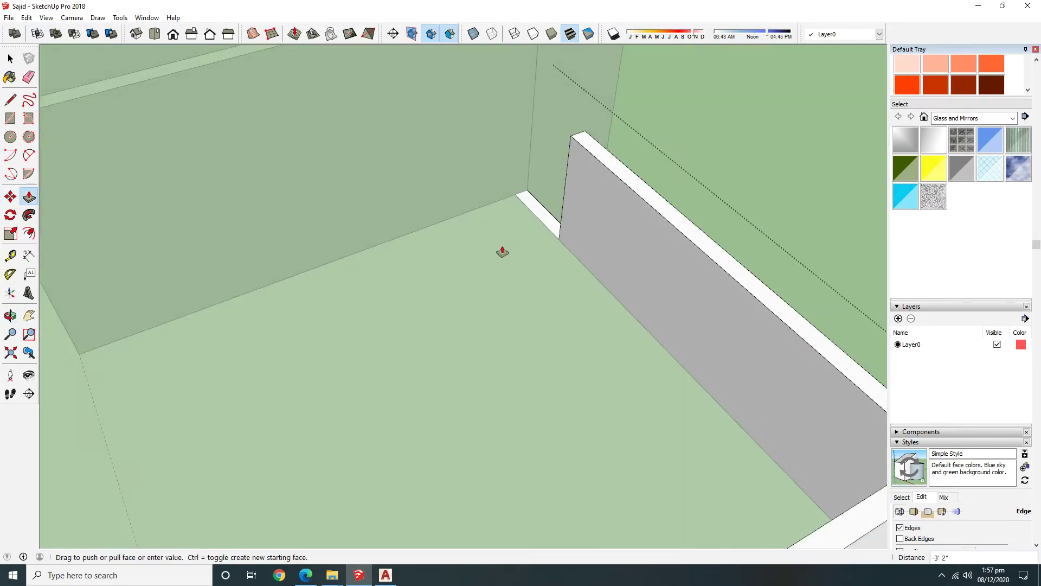
pyautogui.moveTo(631, 142)
pyautogui.keyDown('shift'); pyautogui.mouseDown(button='middle')
pyautogui.moveTo(479, 123)
pyautogui.moveTo(444, 320)
pyautogui.moveTo(391, 209)
pyautogui.moveTo(350, 209)
pyautogui.mouseUp(button='middle'); pyautogui.keyUp('shift')
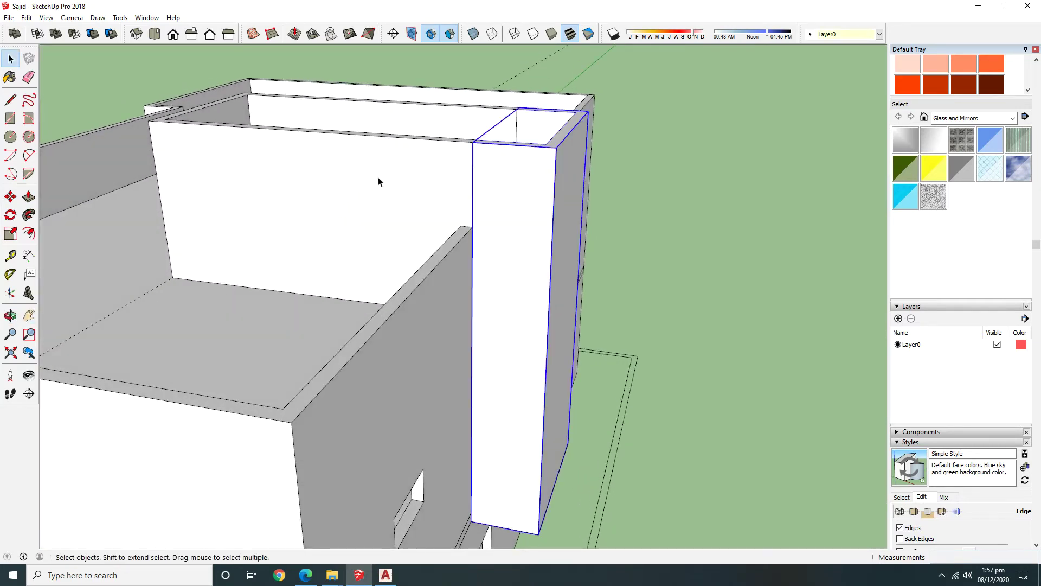
pyautogui.moveTo(428, 154)
pyautogui.mouseDown(button='middle')
pyautogui.moveTo(251, 202)
pyautogui.moveTo(148, 203)
pyautogui.mouseUp(button='middle')
# Draw a rectangle on the stair-room box top, raise it into a slab, and group it.
pyautogui.click(128, 200)
pyautogui.click(585, 182)
pyautogui.moveTo(584, 183)
pyautogui.mouseDown(button='middle')
pyautogui.moveTo(423, 97)
pyautogui.moveTo(493, 146)
pyautogui.moveTo(495, 200)
pyautogui.mouseUp(button='middle')
pyautogui.press('p')
pyautogui.click(495, 200)
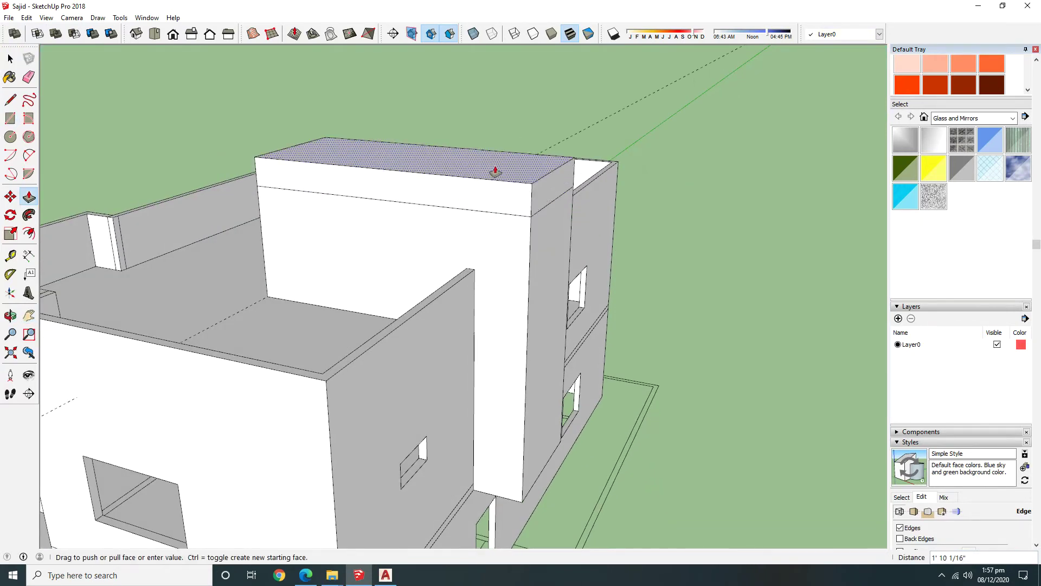
pyautogui.click(492, 169)
pyautogui.press('space')
pyautogui.tripleClick(500, 190)
pyautogui.rightClick(501, 190)
pyautogui.click(558, 282)
# Delete the raised slab and redraw the roof rectangle across the box top as a group.
pyautogui.moveTo(558, 281)
pyautogui.mouseDown(button='middle')
pyautogui.moveTo(591, 128)
pyautogui.moveTo(604, 177)
pyautogui.moveTo(479, 168)
pyautogui.moveTo(442, 144)
pyautogui.moveTo(503, 111)
pyautogui.moveTo(540, 263)
pyautogui.moveTo(280, 277)
pyautogui.mouseUp(button='middle')
pyautogui.press('Delete')
pyautogui.press('r')
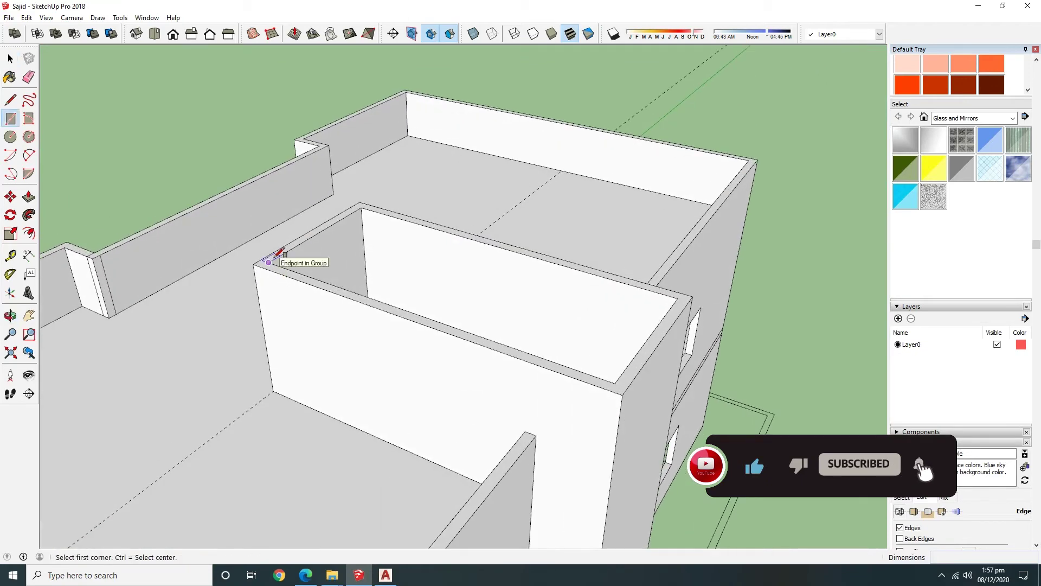
pyautogui.click(678, 299)
pyautogui.press('p')
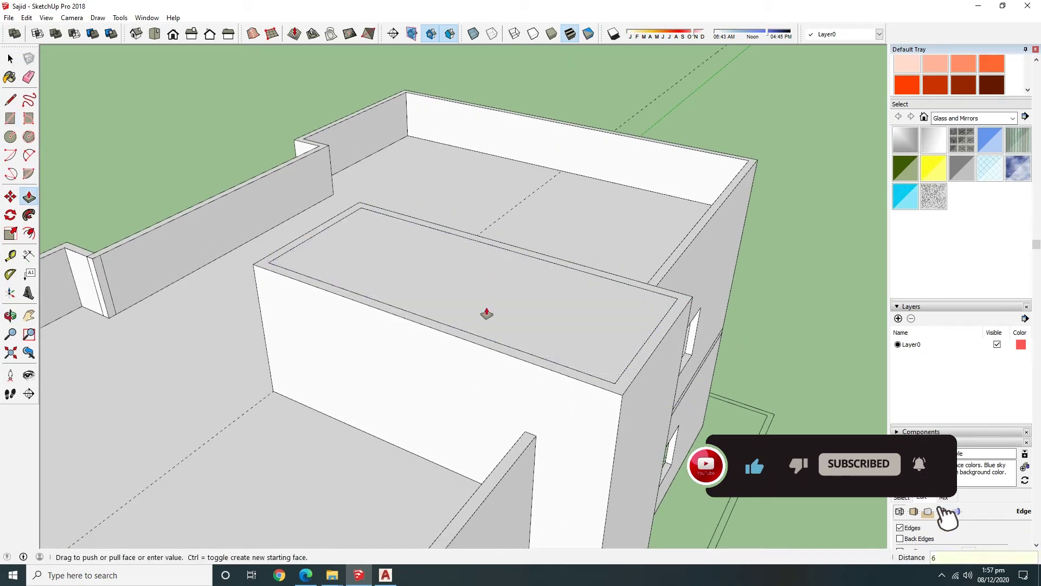
pyautogui.rightClick(483, 271)
pyautogui.click(507, 360)
# Inside the roof group, raise a low parapet rim around the roof edge.
pyautogui.doubleClick(629, 379)
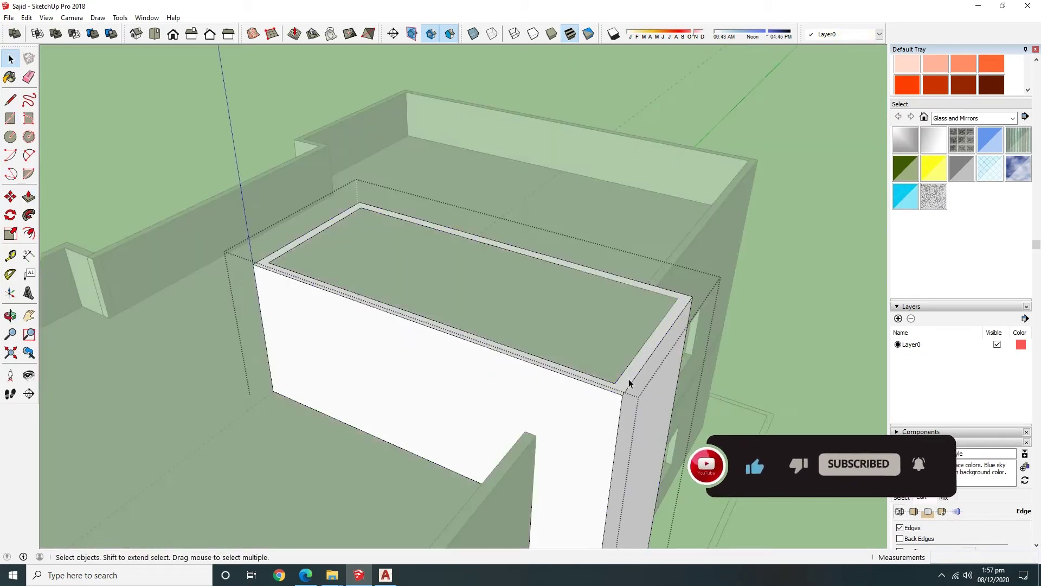
pyautogui.press('p')
pyautogui.moveTo(629, 379); pyautogui.dragTo(632, 365)
pyautogui.click(632, 364)
pyautogui.press('space')
pyautogui.click(811, 181)
pyautogui.moveTo(654, 292)
pyautogui.mouseDown(button='middle')
pyautogui.moveTo(379, 196)
pyautogui.moveTo(570, 179)
pyautogui.moveTo(642, 314)
pyautogui.moveTo(749, 404)
pyautogui.moveTo(705, 390)
pyautogui.mouseUp(button='middle')
pyautogui.moveTo(342, 207)
pyautogui.mouseDown(button='middle')
pyautogui.moveTo(395, 314)
pyautogui.moveTo(435, 239)
pyautogui.moveTo(392, 239)
pyautogui.mouseUp(button='middle')
pyautogui.moveTo(476, 258); pyautogui.dragTo(729, 232, button='middle')
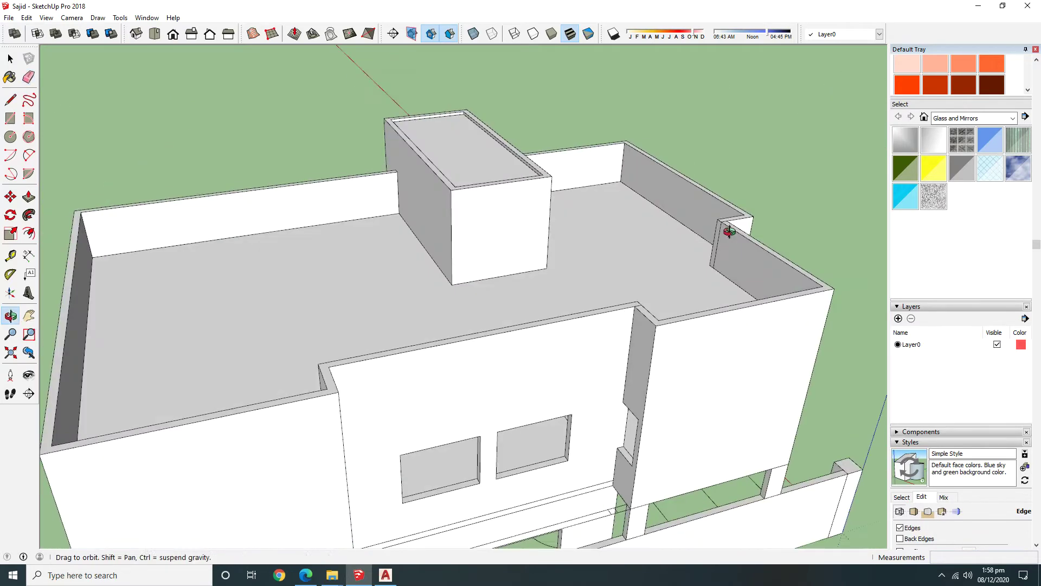
# Inside the stair-room box group, push the door face through the wall to cut the doorway.
pyautogui.scroll(3, 483, 302)
pyautogui.press('space')
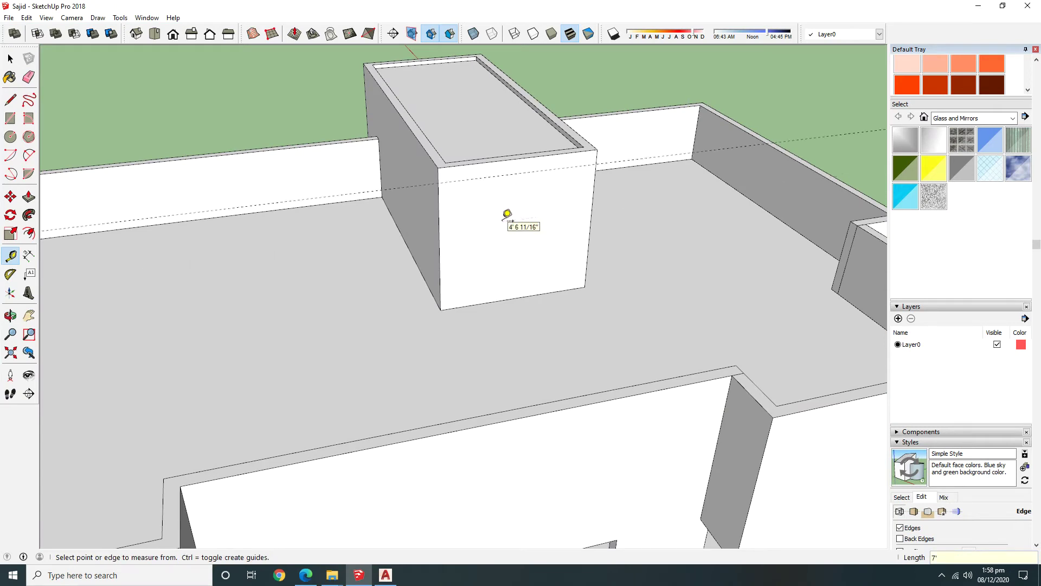
pyautogui.press('space')
pyautogui.scroll(1, 478, 258)
pyautogui.doubleClick(478, 258)
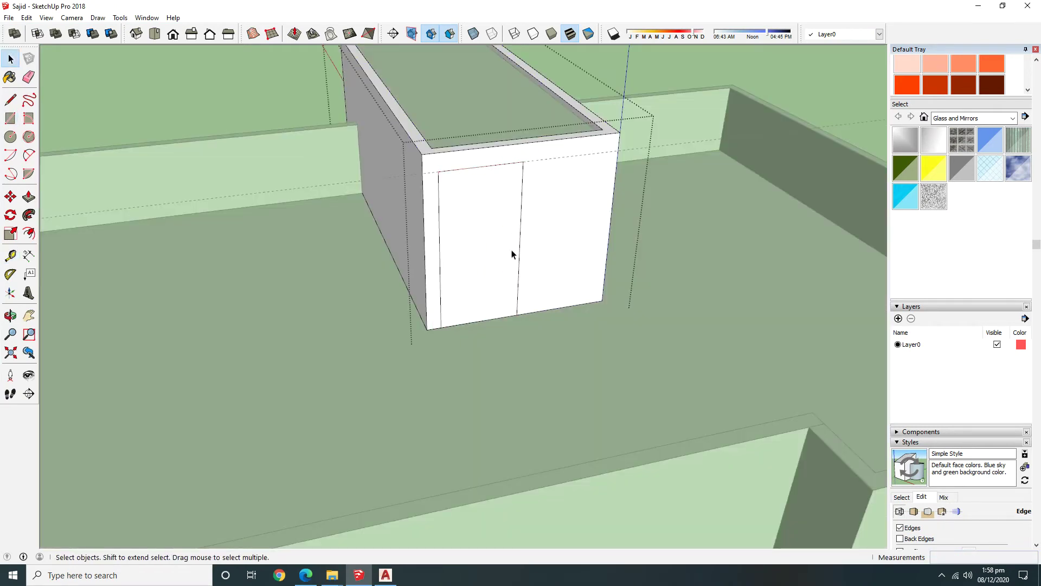
pyautogui.press('p')
pyautogui.moveTo(456, 275); pyautogui.dragTo(253, 389)
pyautogui.press('space')
pyautogui.click(254, 388)
pyautogui.scroll(2, 441, 187)
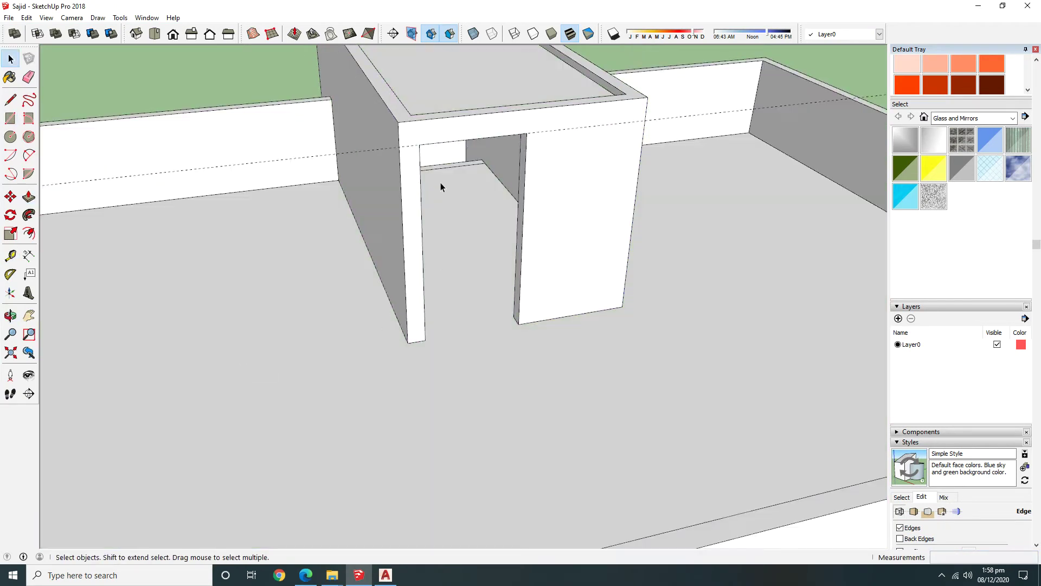
pyautogui.moveTo(425, 344); pyautogui.dragTo(282, 251, button='middle')
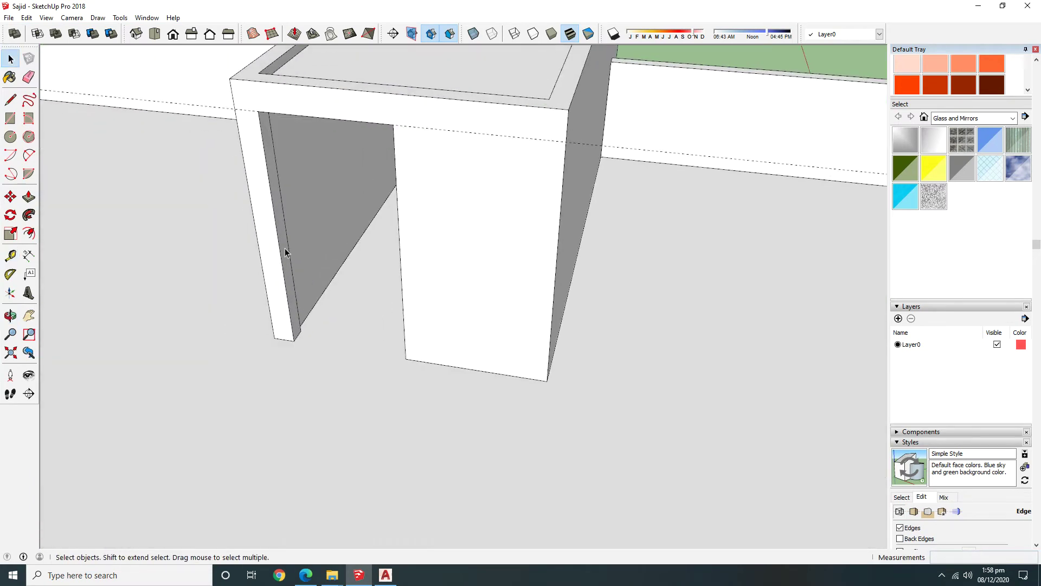
# Push the doorway leg's side face by 2 3/4".
pyautogui.doubleClick(281, 251)
pyautogui.press('p')
pyautogui.press('space')
pyautogui.scroll(-1, 253, 185)
pyautogui.press('Escape')
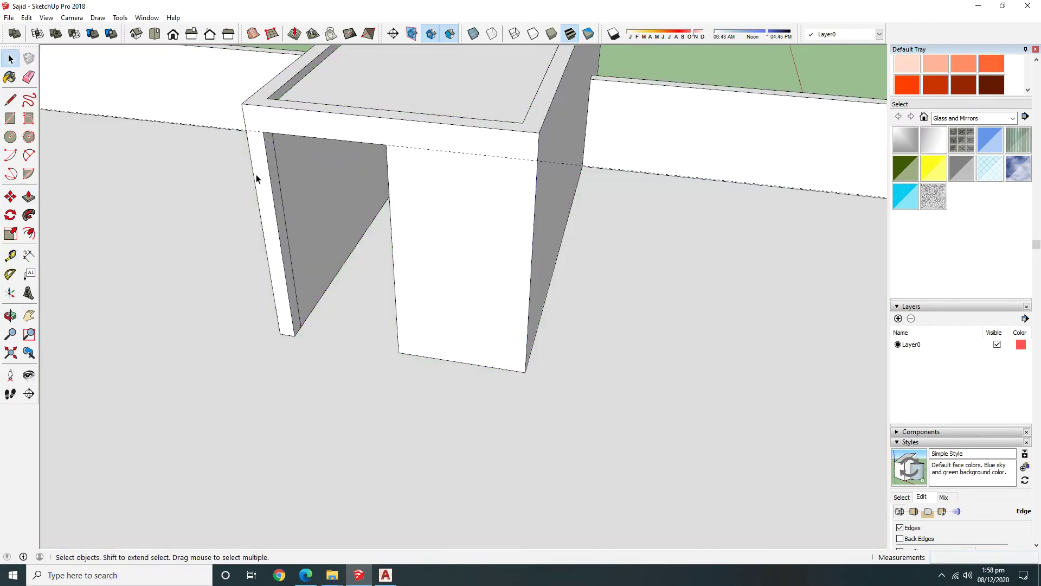
pyautogui.press('space')
pyautogui.moveTo(384, 198); pyautogui.dragTo(628, 201, button='middle')
pyautogui.press('p')
pyautogui.moveTo(602, 191); pyautogui.dragTo(592, 165)
pyautogui.press('space')
# Orbit around the building toward the wall with windows.
pyautogui.moveTo(628, 217)
pyautogui.mouseDown(button='middle')
pyautogui.moveTo(649, 177)
pyautogui.moveTo(695, 286)
pyautogui.mouseUp(button='middle')
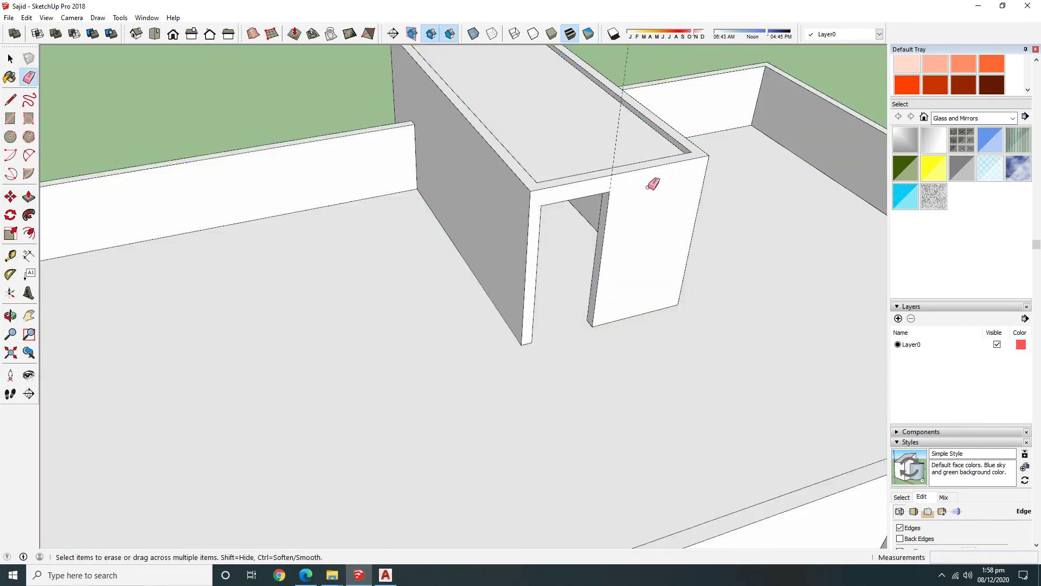
pyautogui.scroll(-5, 614, 175)
pyautogui.moveTo(507, 193); pyautogui.dragTo(535, 197, button='middle')
pyautogui.press('space')
pyautogui.moveTo(692, 202)
pyautogui.mouseDown(button='middle')
pyautogui.moveTo(521, 170)
pyautogui.moveTo(651, 209)
pyautogui.moveTo(825, 240)
pyautogui.moveTo(495, 263)
pyautogui.moveTo(541, 345)
pyautogui.mouseUp(button='middle')
pyautogui.scroll(-3, 558, 344)
pyautogui.scroll(-3, 530, 295)
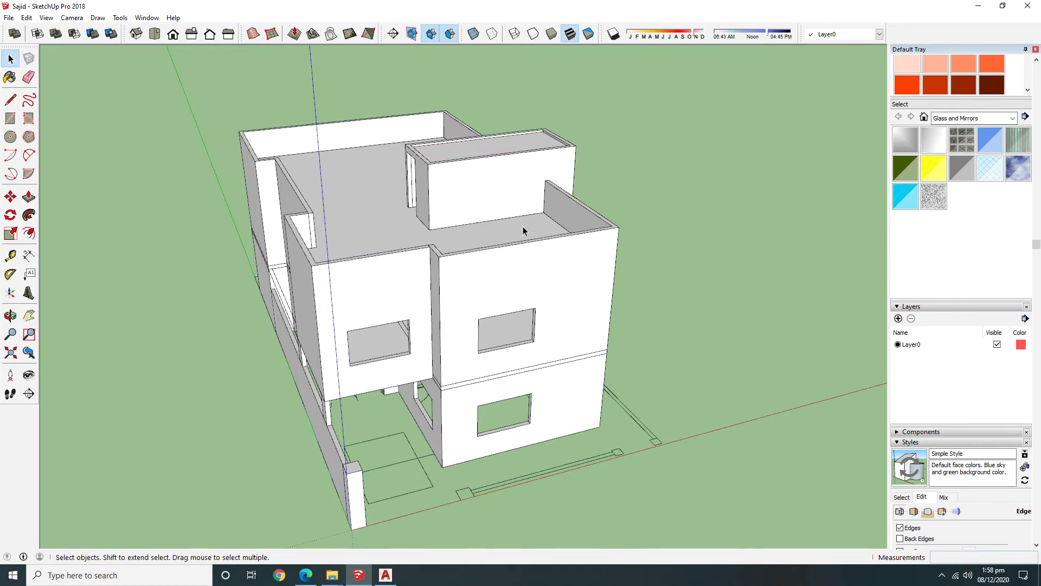
# Orbit beneath the building and undo an accidental erase of the front walls.
pyautogui.moveTo(518, 237)
pyautogui.mouseDown(button='middle')
pyautogui.moveTo(414, 133)
pyautogui.moveTo(482, 242)
pyautogui.moveTo(337, 219)
pyautogui.mouseUp(button='middle')
pyautogui.moveTo(432, 352); pyautogui.dragTo(391, 275, button='middle')
pyautogui.scroll(3, 486, 298)
pyautogui.moveTo(486, 298)
pyautogui.mouseDown(button='middle')
pyautogui.moveTo(346, 281)
pyautogui.moveTo(431, 317)
pyautogui.moveTo(576, 293)
pyautogui.moveTo(493, 311)
pyautogui.moveTo(690, 435)
pyautogui.moveTo(751, 449)
pyautogui.moveTo(476, 288)
pyautogui.moveTo(410, 91)
pyautogui.mouseUp(button='middle')
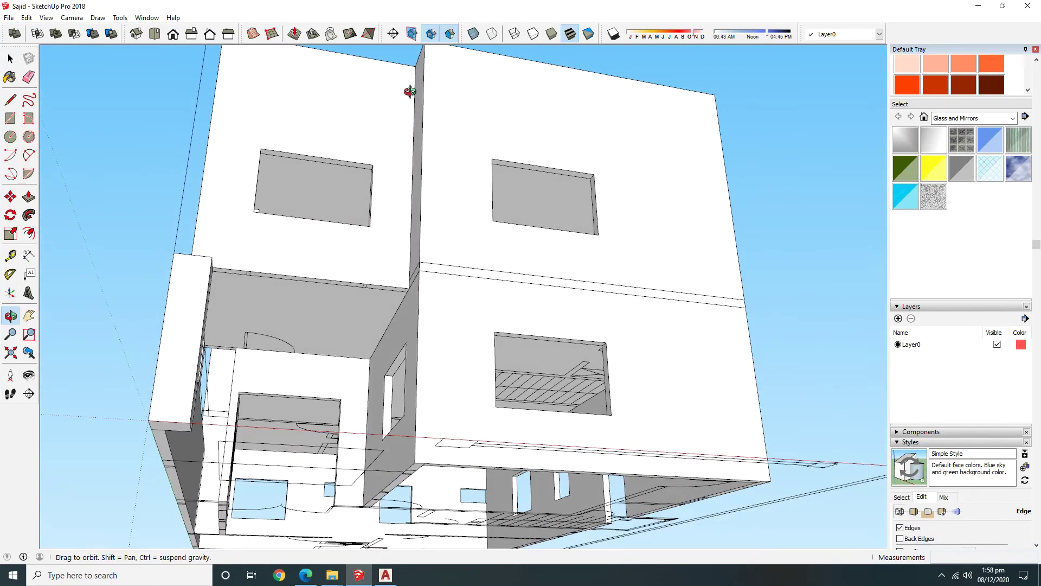
pyautogui.moveTo(517, 290); pyautogui.dragTo(500, 291, button='middle')
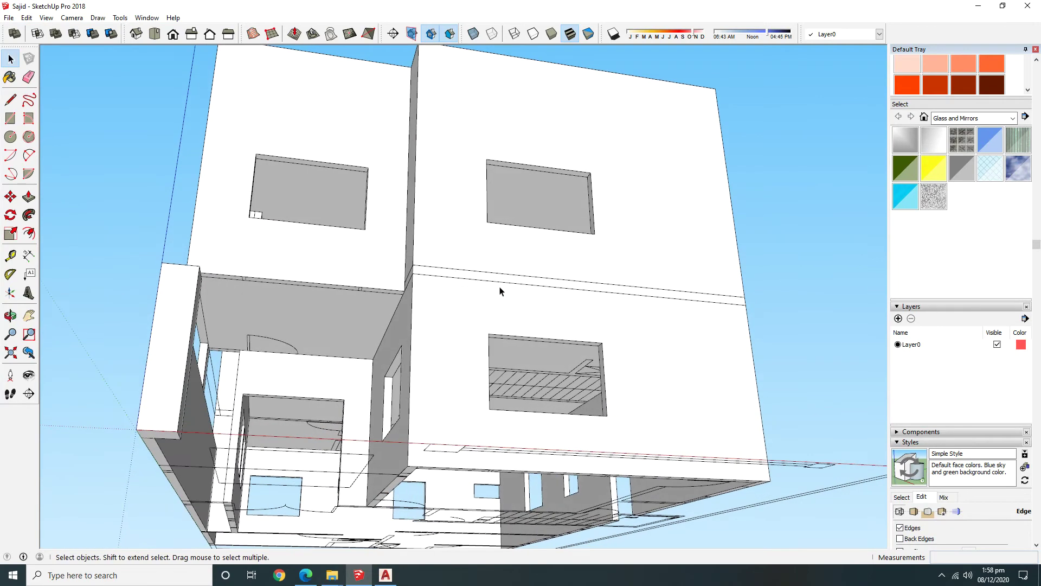
pyautogui.keyDown('shift'); pyautogui.click(494, 295); pyautogui.keyUp('shift')
pyautogui.click(761, 319)
pyautogui.click(574, 278)
pyautogui.hotkey('ctrl', 'z')
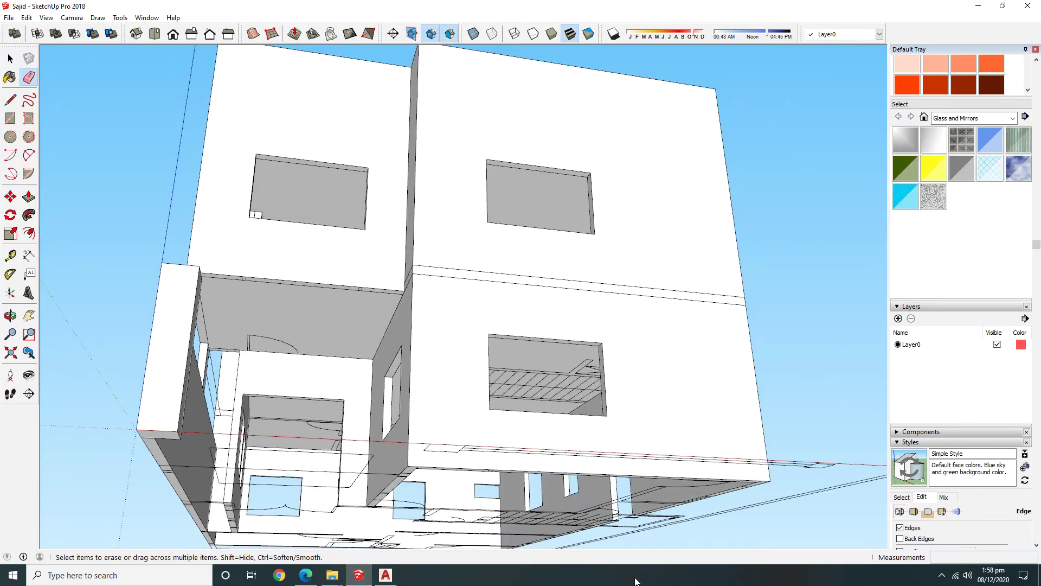
# Hide the floor geometry and two further floor parts seen from below.
pyautogui.moveTo(311, 544); pyautogui.dragTo(316, 430, button='middle')
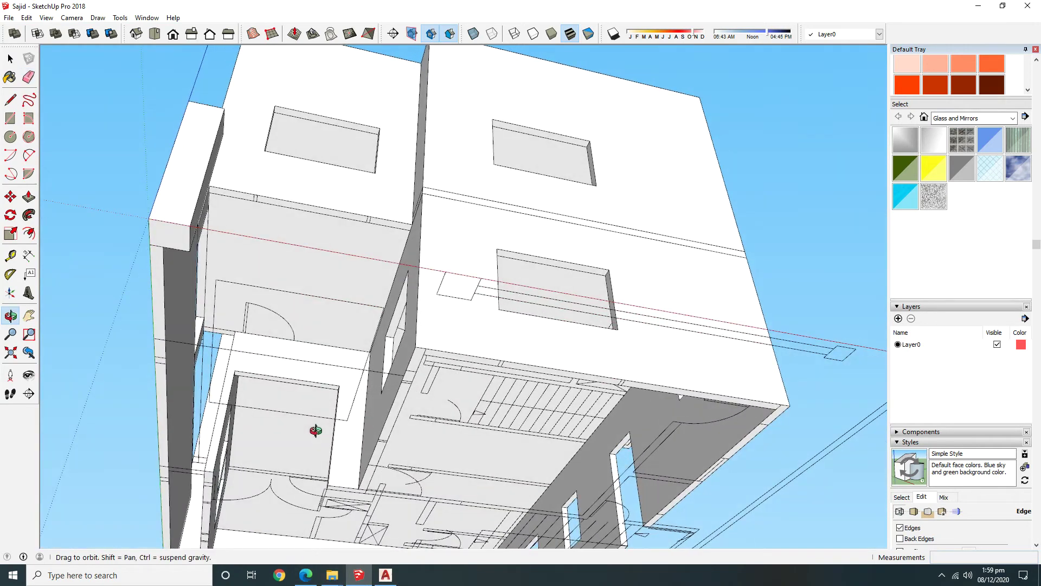
pyautogui.rightClick(417, 491)
pyautogui.click(461, 346)
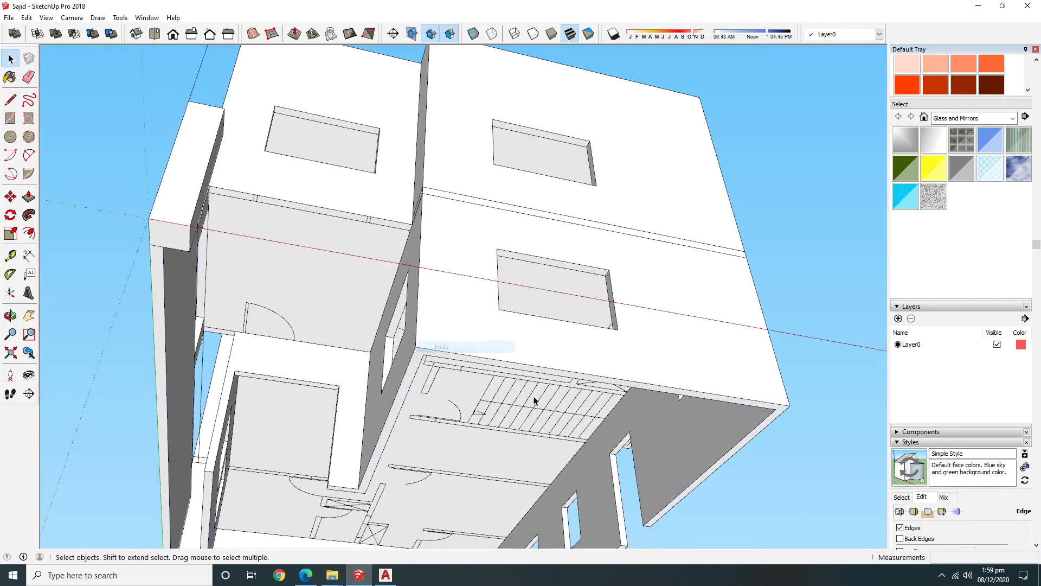
pyautogui.scroll(-2, 461, 437)
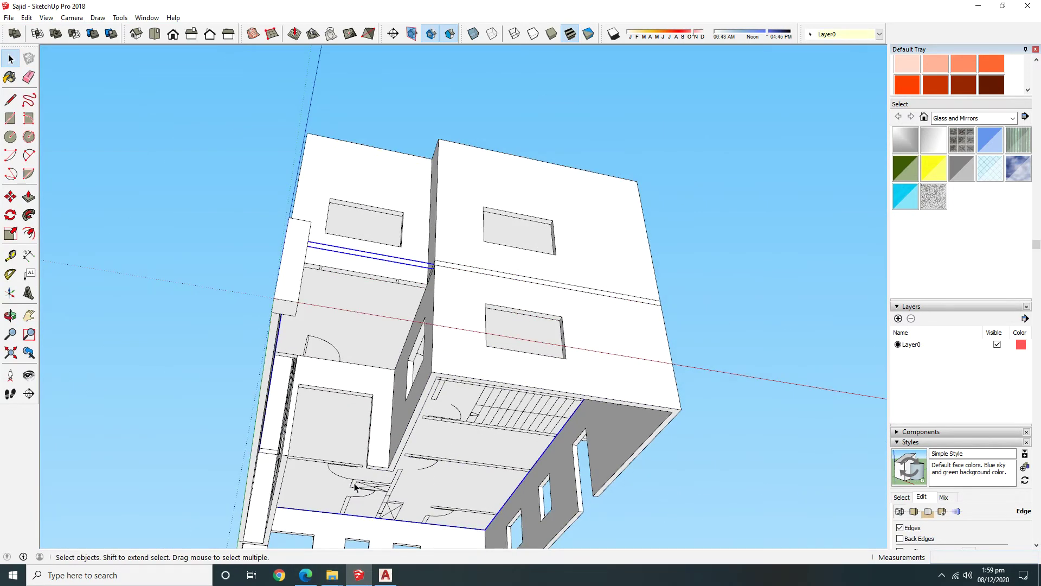
pyautogui.rightClick(355, 429)
pyautogui.click(361, 237)
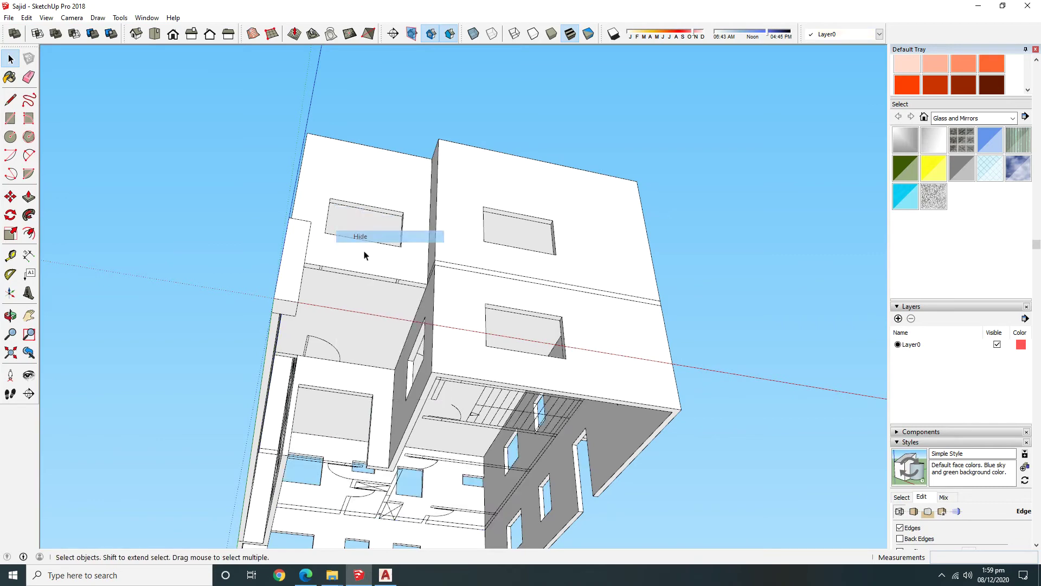
pyautogui.rightClick(338, 467)
pyautogui.click(372, 316)
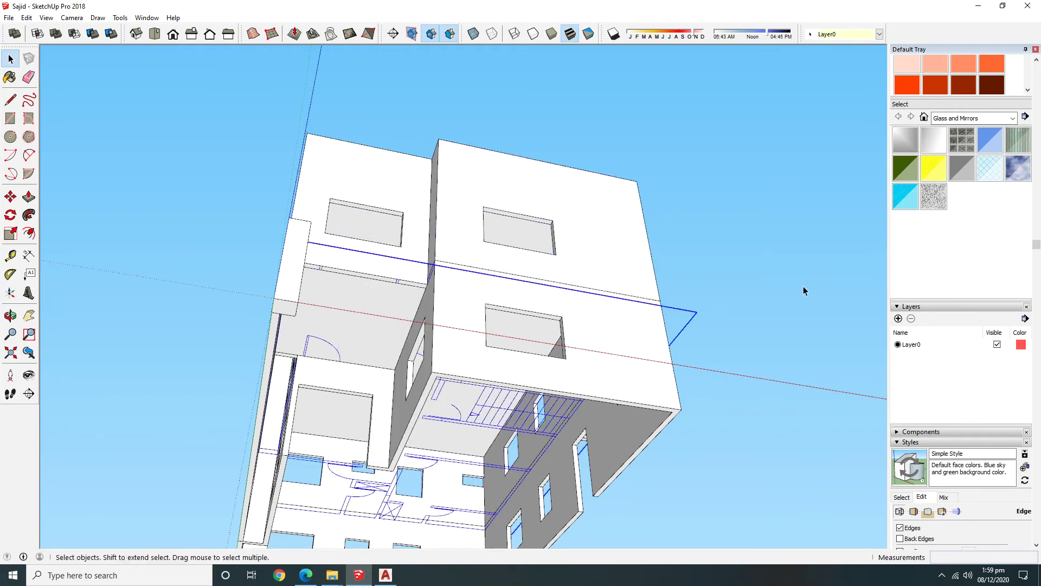
pyautogui.scroll(-3, 512, 445)
# Lift the floor-plan drawing up and set it down on the roof.
pyautogui.moveTo(458, 424); pyautogui.dragTo(479, 473, button='middle')
pyautogui.click(449, 424)
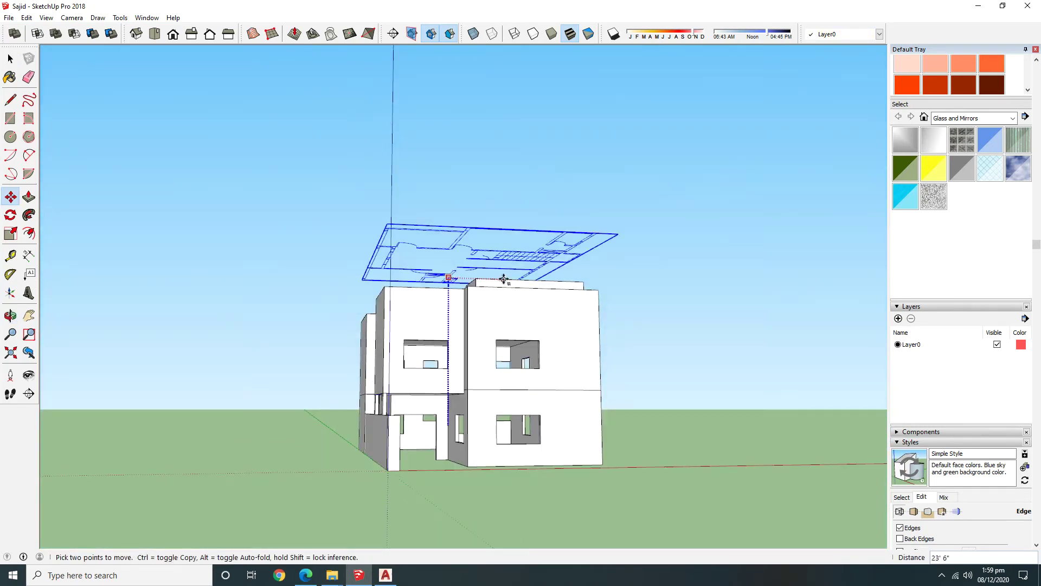
pyautogui.moveTo(586, 209); pyautogui.dragTo(601, 218, button='middle')
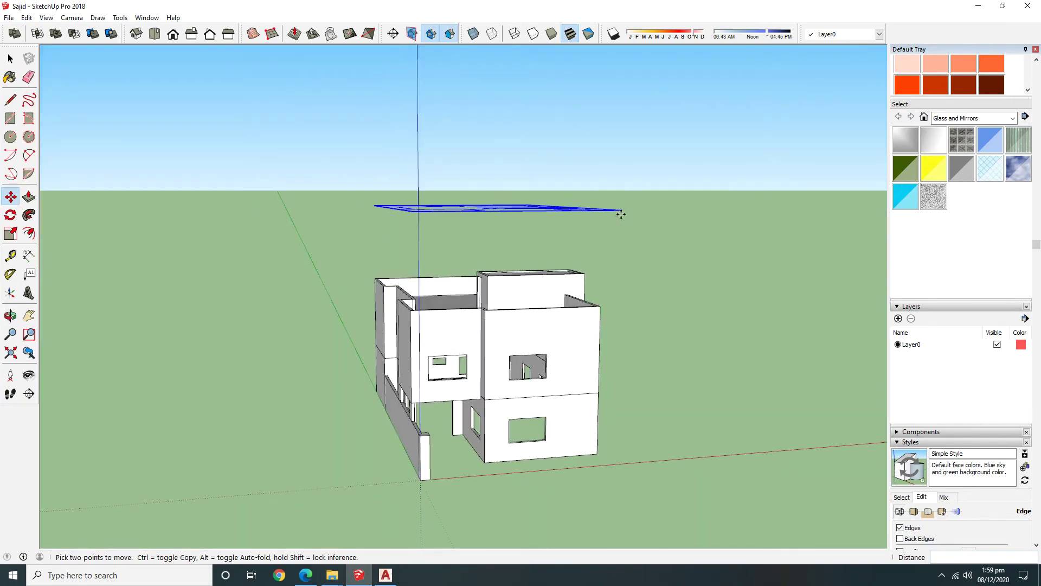
pyautogui.scroll(3, 600, 309)
pyautogui.click(600, 309)
pyautogui.press('space')
pyautogui.moveTo(694, 371)
pyautogui.mouseDown(button='middle')
pyautogui.moveTo(446, 532)
pyautogui.moveTo(618, 506)
pyautogui.moveTo(467, 291)
pyautogui.moveTo(484, 368)
pyautogui.moveTo(464, 349)
pyautogui.moveTo(481, 365)
pyautogui.moveTo(395, 376)
pyautogui.mouseUp(button='middle')
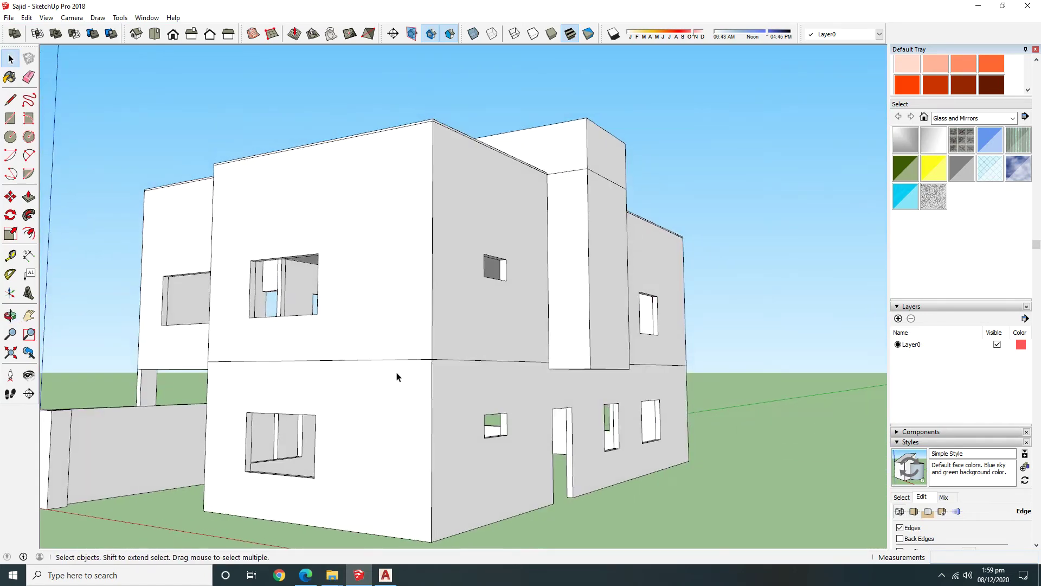
# Select the building group and orbit to a low front-corner view.
pyautogui.rightClick(410, 400)
pyautogui.click(457, 408)
pyautogui.moveTo(458, 408)
pyautogui.mouseDown(button='middle')
pyautogui.moveTo(158, 443)
pyautogui.moveTo(705, 463)
pyautogui.mouseUp(button='middle')
pyautogui.scroll(-3, 705, 463)
pyautogui.press('space')
pyautogui.moveTo(705, 463); pyautogui.dragTo(330, 185)
pyautogui.moveTo(654, 196)
pyautogui.mouseDown(button='middle')
pyautogui.moveTo(318, 286)
pyautogui.moveTo(30, 337)
pyautogui.moveTo(2, 100)
pyautogui.mouseUp(button='middle')
pyautogui.press('space')
# Unhide all hidden geometry with Edit > Unhide > All and view the house exterior.
pyautogui.click(26, 18)
pyautogui.moveTo(47, 172)
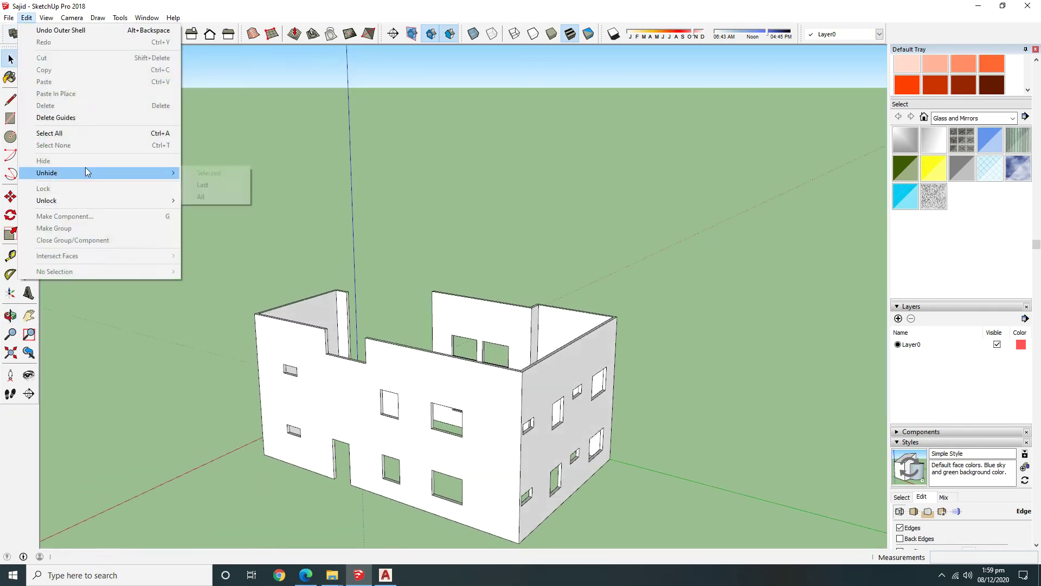
pyautogui.click(205, 204)
pyautogui.moveTo(205, 204)
pyautogui.mouseDown(button='middle')
pyautogui.moveTo(622, 279)
pyautogui.moveTo(661, 405)
pyautogui.moveTo(488, 350)
pyautogui.mouseUp(button='middle')
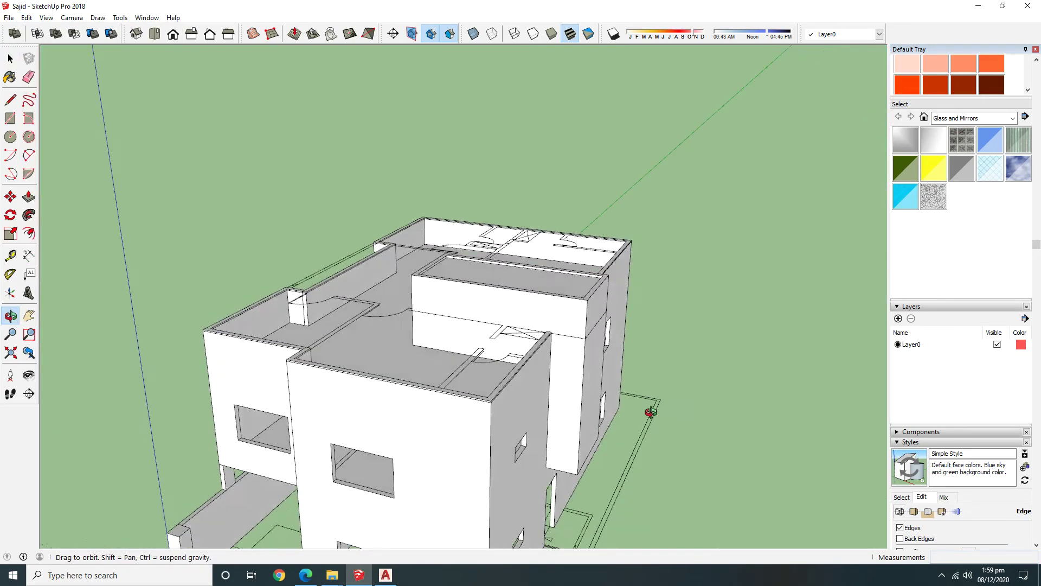
pyautogui.rightClick(500, 345)
pyautogui.click(531, 376)
pyautogui.moveTo(531, 376)
pyautogui.mouseDown(button='middle')
pyautogui.moveTo(495, 414)
pyautogui.moveTo(230, 282)
pyautogui.moveTo(625, 302)
pyautogui.moveTo(818, 442)
pyautogui.moveTo(400, 402)
pyautogui.moveTo(632, 397)
pyautogui.moveTo(343, 465)
pyautogui.moveTo(414, 360)
pyautogui.moveTo(375, 378)
pyautogui.moveTo(631, 425)
pyautogui.moveTo(449, 344)
pyautogui.mouseUp(button='middle')
pyautogui.scroll(3, 302, 365)
# Copy the gate pillar 11' 6" along the front boundary.
pyautogui.scroll(2, 296, 272)
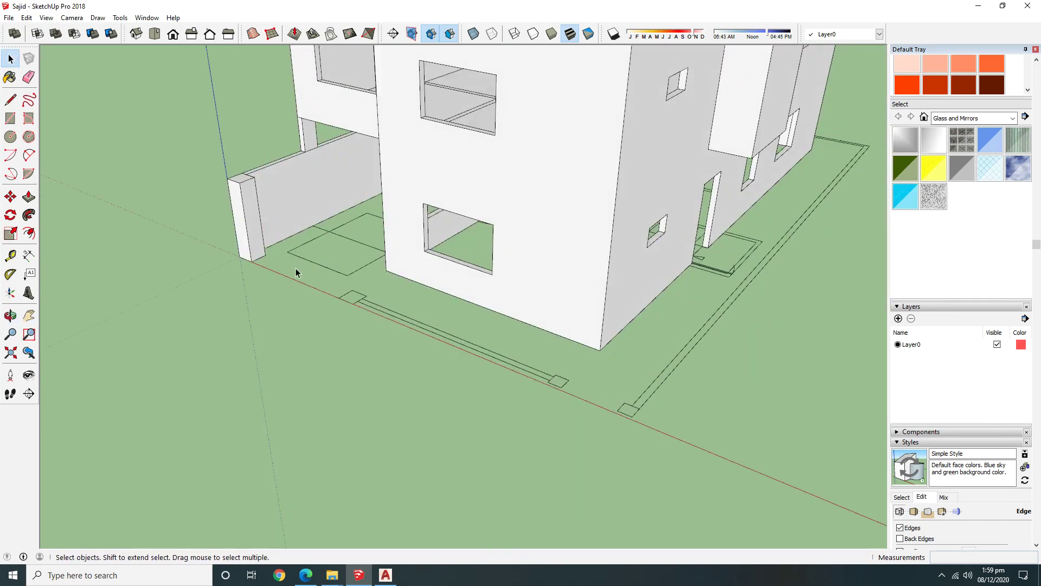
pyautogui.click(267, 257)
pyautogui.press('ctrl')
pyautogui.scroll(2, 347, 282)
pyautogui.click(367, 300)
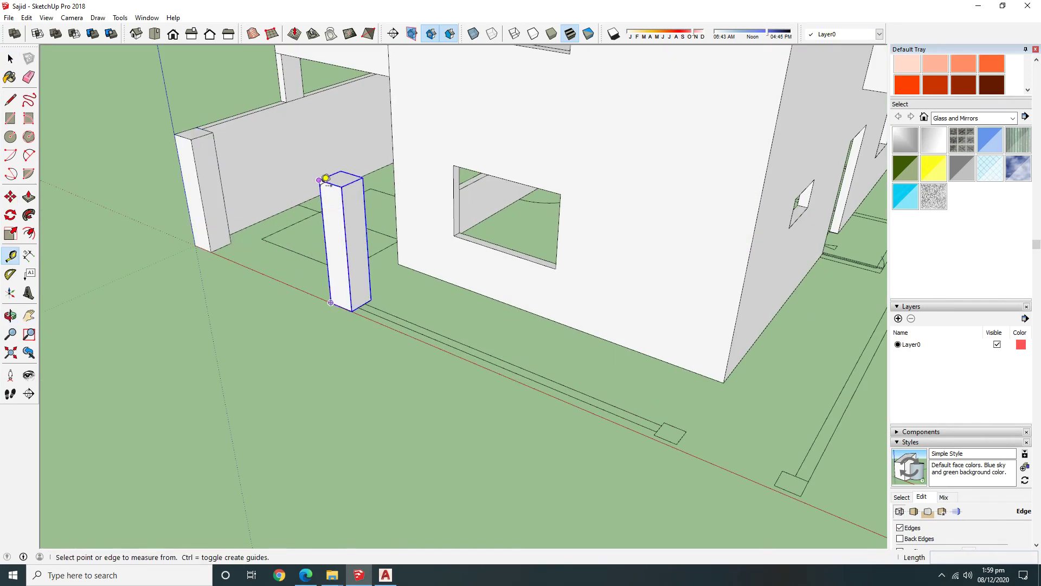
pyautogui.click(343, 316)
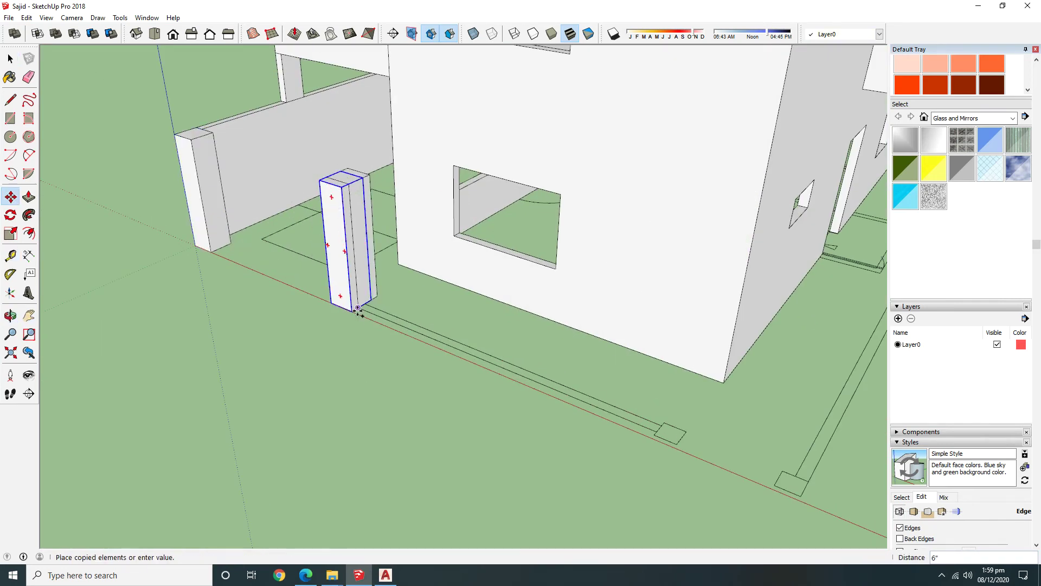
pyautogui.press('space')
pyautogui.scroll(2, 666, 440)
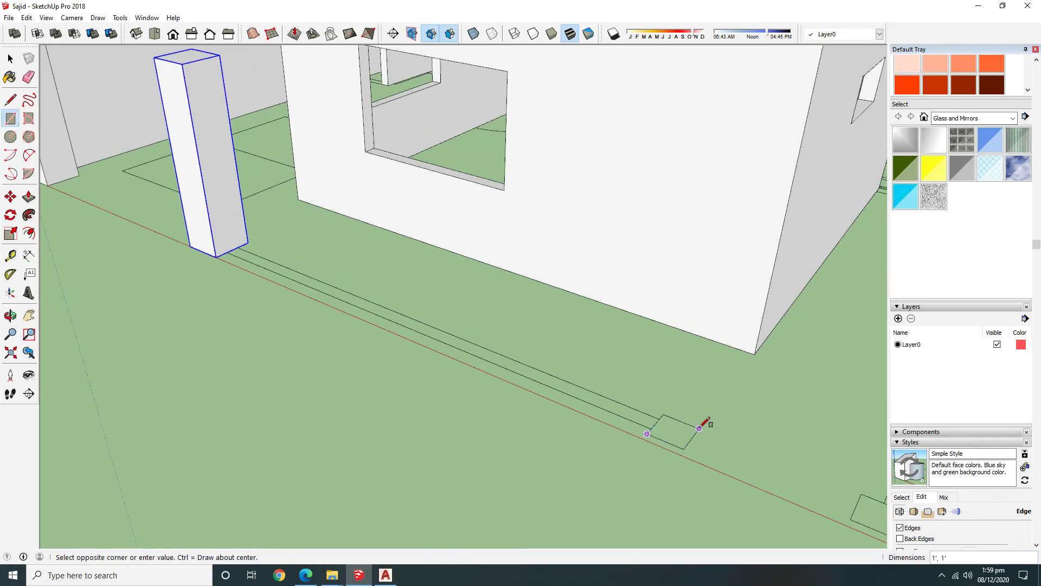
# Raise a new square base into a tall pillar and make it a group.
pyautogui.click(699, 429)
pyautogui.scroll(-2, 699, 429)
pyautogui.press('p')
pyautogui.moveTo(674, 430); pyautogui.dragTo(337, 186)
pyautogui.press('space')
pyautogui.click(699, 300)
pyautogui.rightClick(699, 300)
pyautogui.click(721, 396)
# Copy the new pillar further along the front boundary line.
pyautogui.moveTo(721, 396); pyautogui.dragTo(500, 374, button='middle')
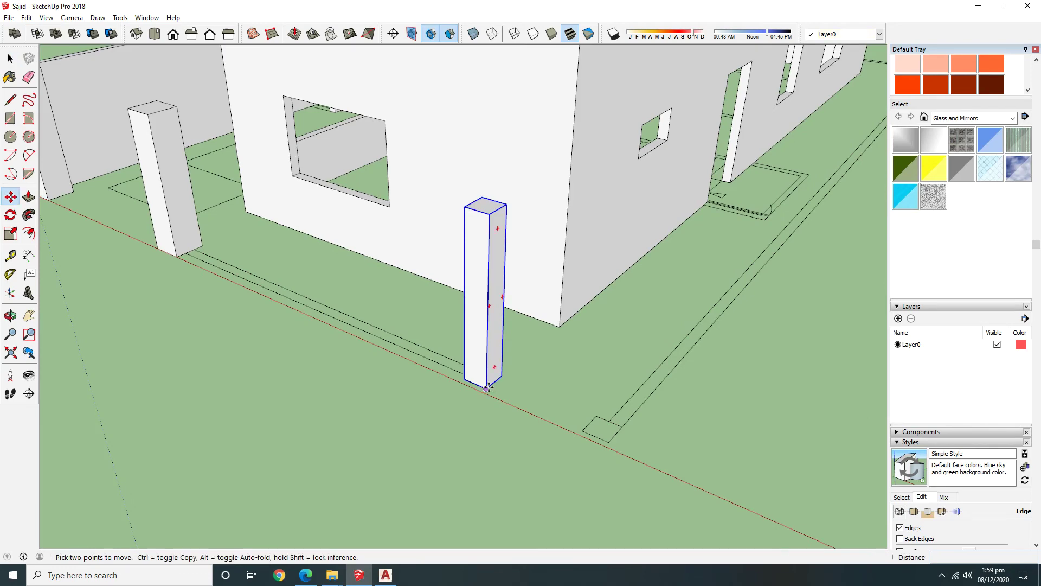
pyautogui.click(488, 388)
pyautogui.press('ctrl')
pyautogui.click(609, 437)
pyautogui.press('space')
pyautogui.moveTo(658, 484)
pyautogui.mouseDown(button='middle')
pyautogui.moveTo(461, 390)
pyautogui.moveTo(396, 431)
pyautogui.moveTo(700, 410)
pyautogui.mouseUp(button='middle')
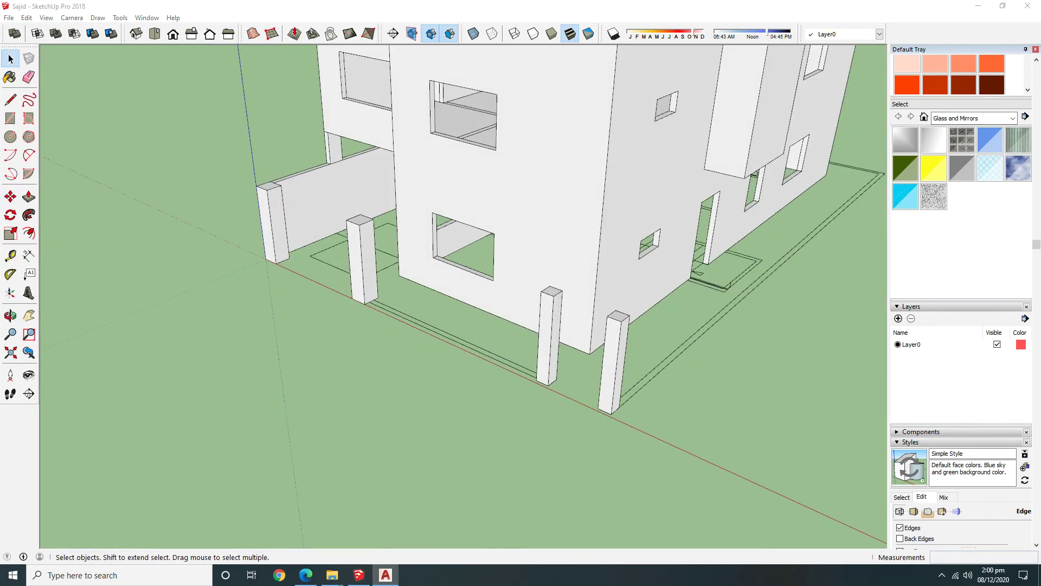
pyautogui.moveTo(352, 414)
pyautogui.mouseDown(button='middle')
pyautogui.moveTo(540, 434)
pyautogui.moveTo(410, 438)
pyautogui.mouseUp(button='middle')
# Push/Pull a long thin strip along the plot edge into a boundary wall and group it.
pyautogui.moveTo(639, 404)
pyautogui.mouseDown(button='middle')
pyautogui.moveTo(814, 353)
pyautogui.moveTo(600, 434)
pyautogui.mouseUp(button='middle')
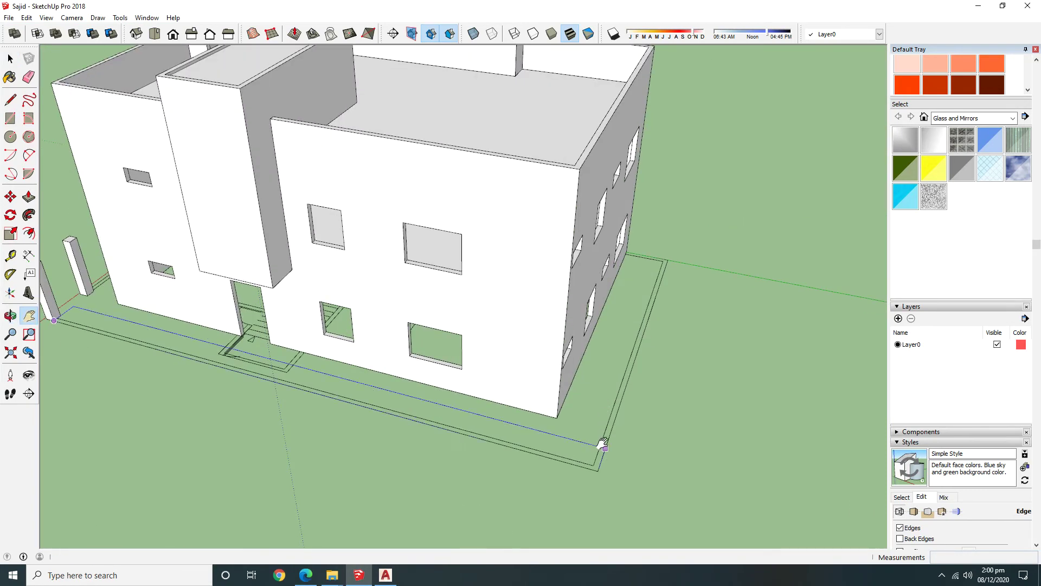
pyautogui.click(593, 465)
pyautogui.press('p')
pyautogui.moveTo(351, 323); pyautogui.dragTo(572, 250, button='middle')
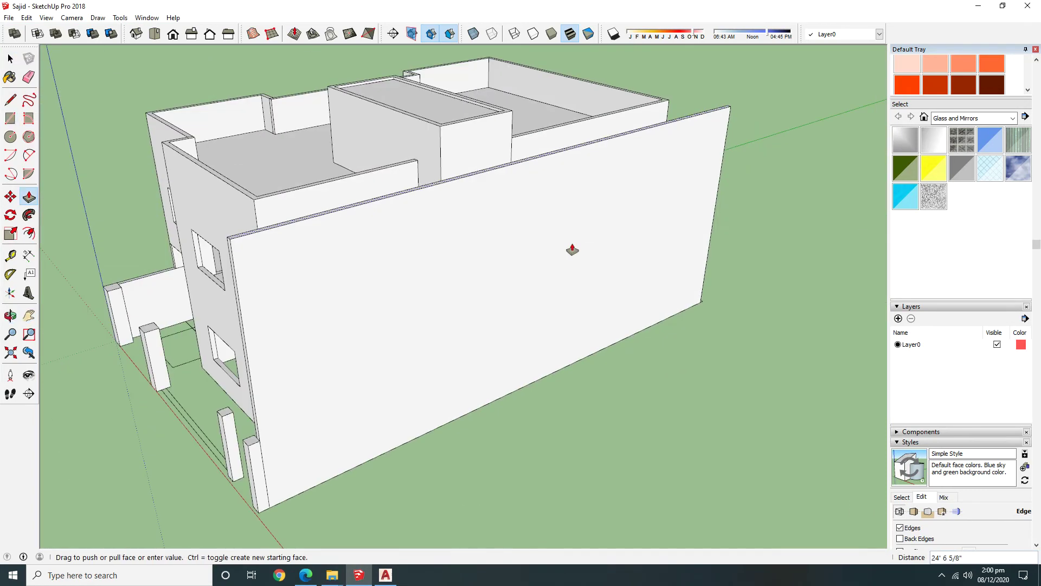
pyautogui.press('Return')
pyautogui.press('space')
pyautogui.rightClick(592, 313)
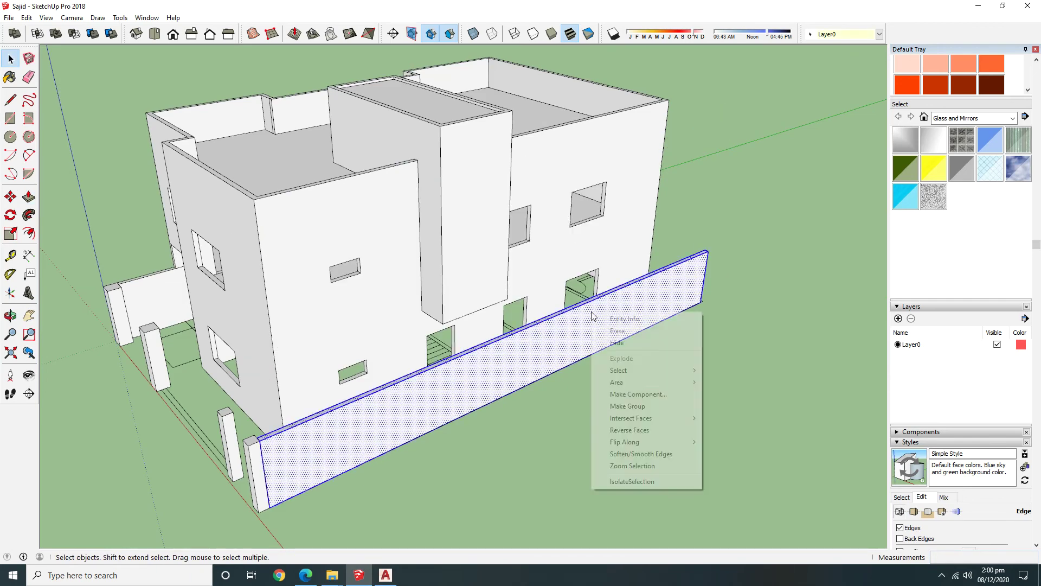
pyautogui.click(632, 406)
# Add a second grouped wall running from that wall's end to the building.
pyautogui.moveTo(622, 367)
pyautogui.mouseDown(button='middle')
pyautogui.moveTo(372, 409)
pyautogui.moveTo(231, 383)
pyautogui.moveTo(458, 413)
pyautogui.mouseUp(button='middle')
pyautogui.click(355, 467)
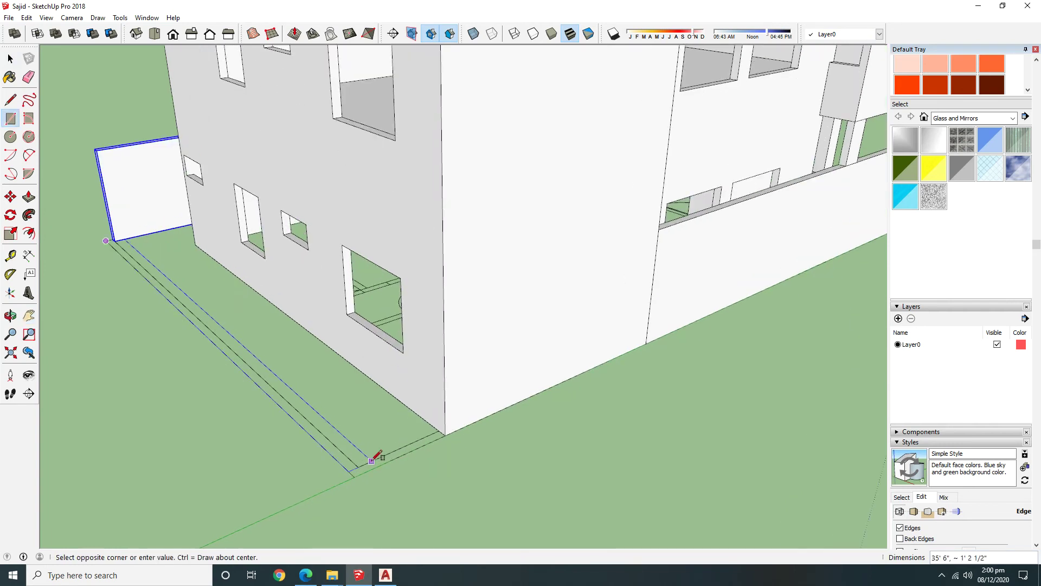
pyautogui.click(111, 241)
pyautogui.press('space')
pyautogui.press('p')
pyautogui.moveTo(126, 244); pyautogui.dragTo(151, 155)
pyautogui.press('space')
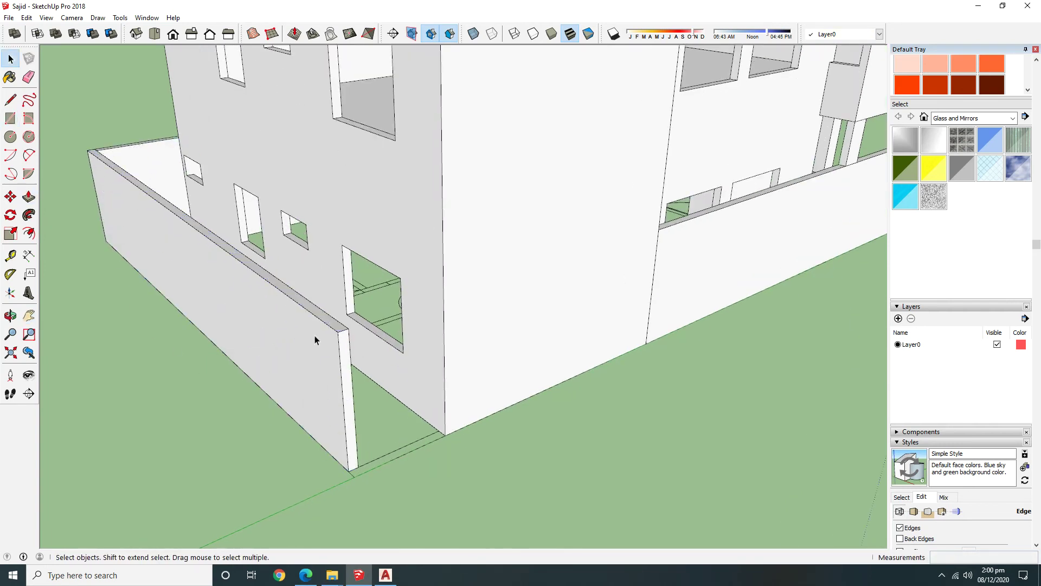
pyautogui.tripleClick(348, 428)
pyautogui.rightClick(344, 298)
pyautogui.click(380, 333)
# Add a third grouped wall filling the strip between the boundary wall and the building.
pyautogui.press('r')
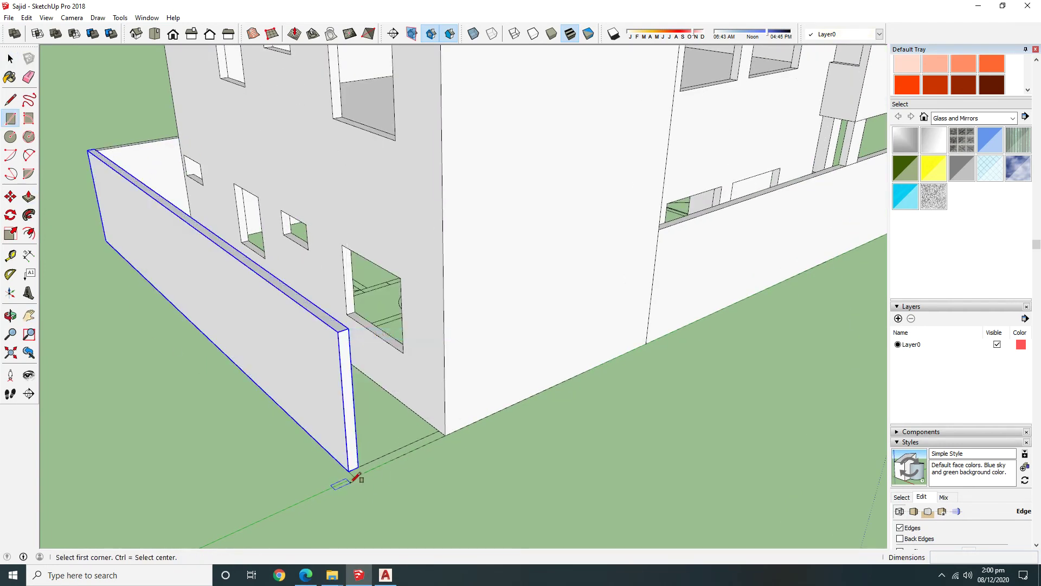
pyautogui.click(439, 430)
pyautogui.press('p')
pyautogui.moveTo(399, 448); pyautogui.dragTo(349, 352)
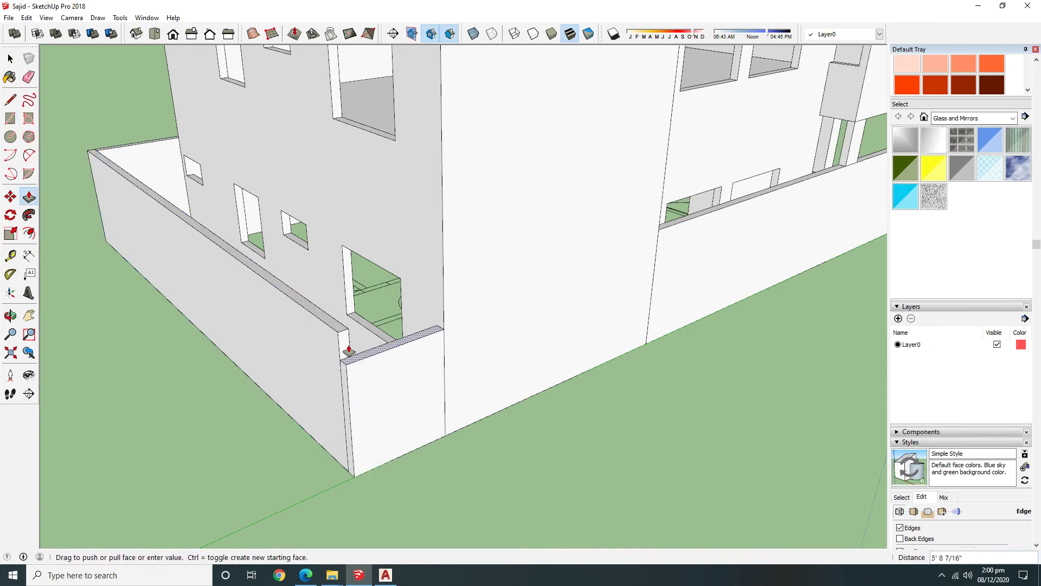
pyautogui.press('space')
pyautogui.tripleClick(356, 347)
pyautogui.rightClick(347, 342)
pyautogui.click(395, 439)
# Select two boundary walls and merge them into one solid with Union.
pyautogui.moveTo(284, 323); pyautogui.dragTo(857, 360, button='middle')
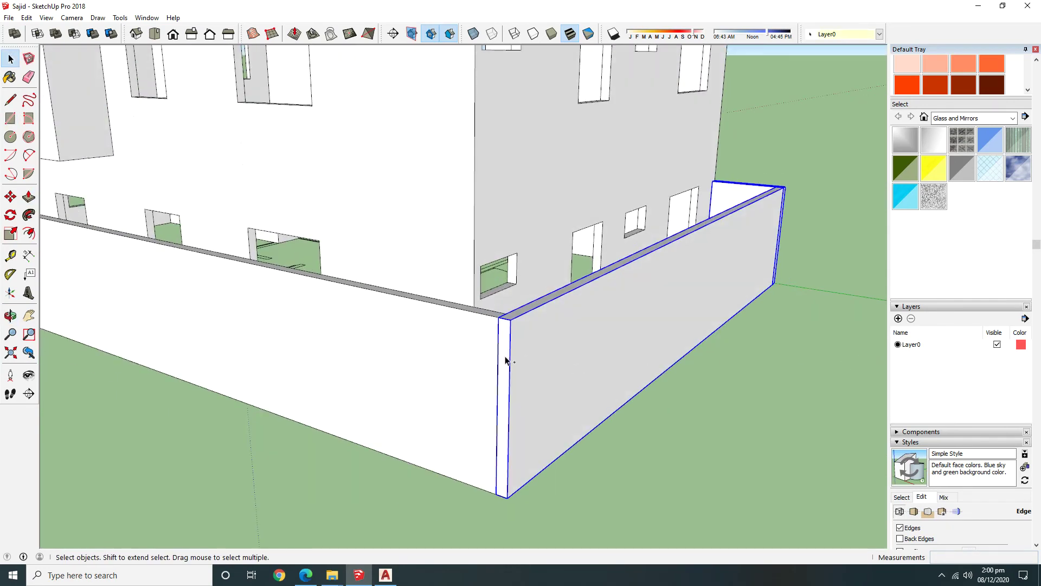
pyautogui.keyDown('shift'); pyautogui.click(412, 293); pyautogui.keyUp('shift')
pyautogui.click(14, 33)
pyautogui.moveTo(709, 476)
pyautogui.mouseDown(button='middle')
pyautogui.moveTo(158, 408)
pyautogui.moveTo(407, 105)
pyautogui.moveTo(302, 204)
pyautogui.moveTo(359, 132)
pyautogui.moveTo(342, 134)
pyautogui.moveTo(600, 563)
pyautogui.moveTo(507, 396)
pyautogui.moveTo(502, 298)
pyautogui.moveTo(609, 314)
pyautogui.moveTo(432, 268)
pyautogui.moveTo(158, 167)
pyautogui.moveTo(326, 244)
pyautogui.moveTo(461, 325)
pyautogui.moveTo(460, 388)
pyautogui.moveTo(427, 461)
pyautogui.moveTo(449, 409)
pyautogui.mouseUp(button='middle')
# Push/Pull a strip between the two front pillars into a wall panel and group it.
pyautogui.scroll(3, 341, 416)
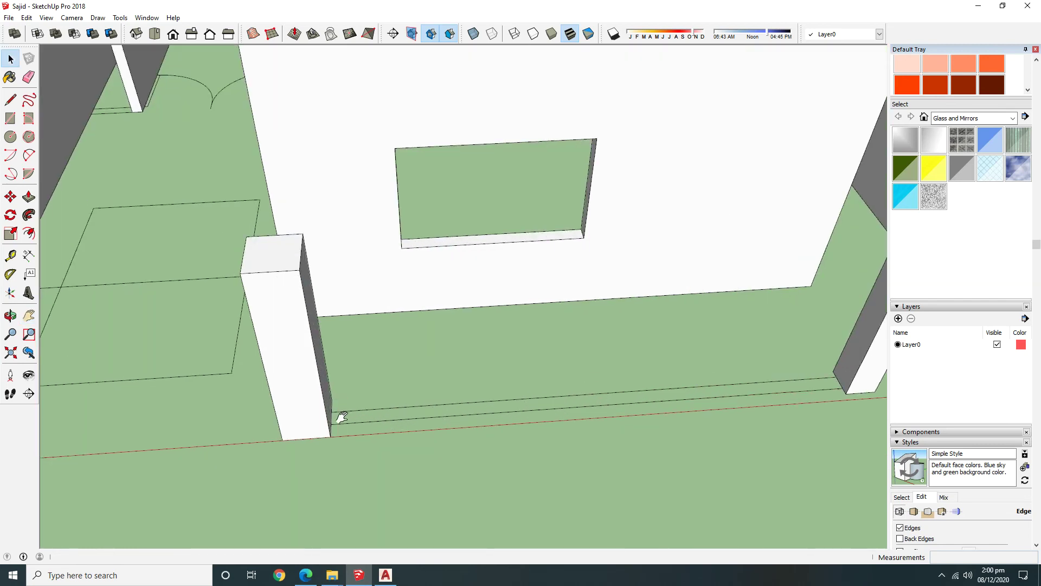
pyautogui.click(837, 376)
pyautogui.scroll(-2, 837, 377)
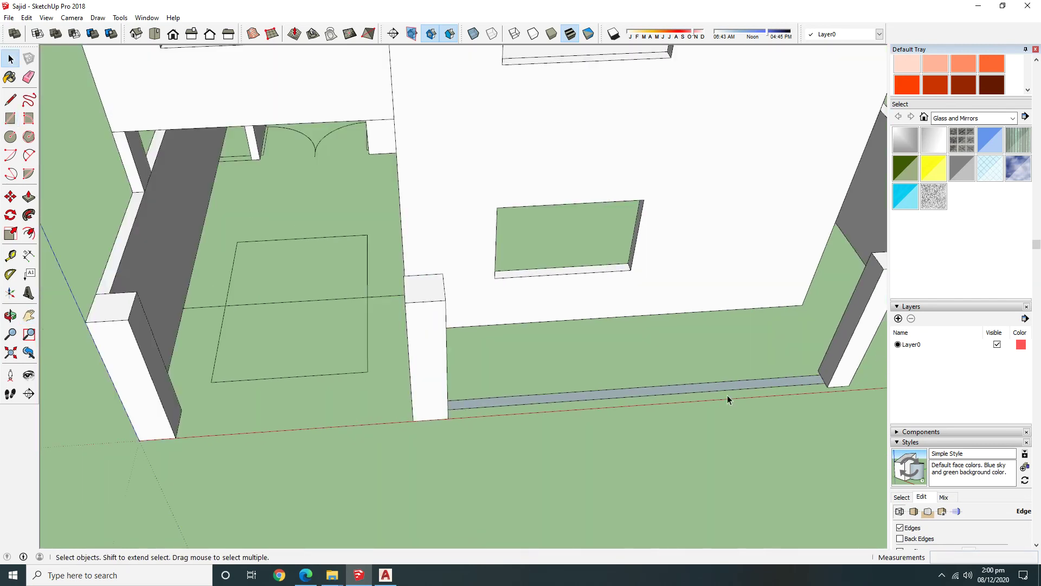
pyautogui.press('p')
pyautogui.moveTo(735, 398); pyautogui.dragTo(430, 284)
pyautogui.press('space')
pyautogui.rightClick(529, 310)
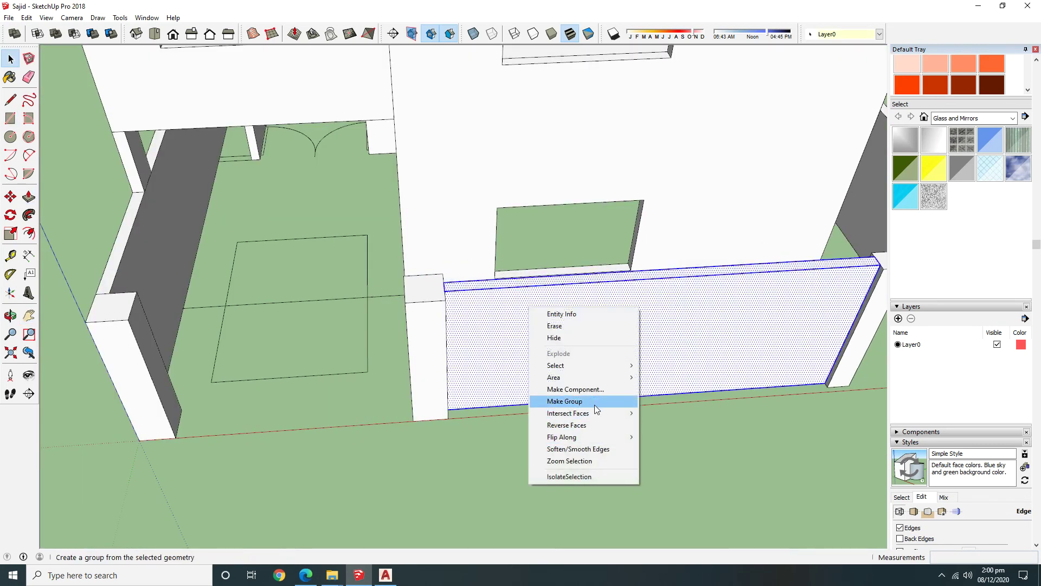
pyautogui.click(594, 402)
pyautogui.click(465, 457)
pyautogui.moveTo(465, 456); pyautogui.dragTo(508, 331, button='middle')
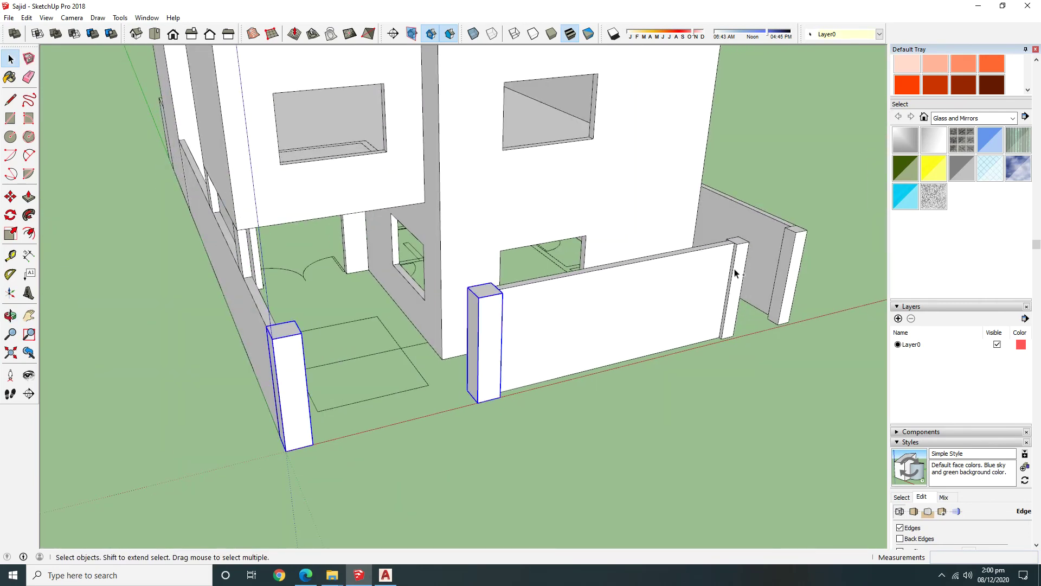
# Union the selected gate pillars into one solid group, then select the front wall.
pyautogui.click(15, 34)
pyautogui.moveTo(244, 163); pyautogui.dragTo(376, 174, button='middle')
pyautogui.scroll(5, 631, 244)
pyautogui.moveTo(631, 244); pyautogui.dragTo(648, 255, button='middle')
pyautogui.moveTo(712, 260); pyautogui.dragTo(711, 259)
pyautogui.press('m')
pyautogui.press('space')
pyautogui.click(759, 321)
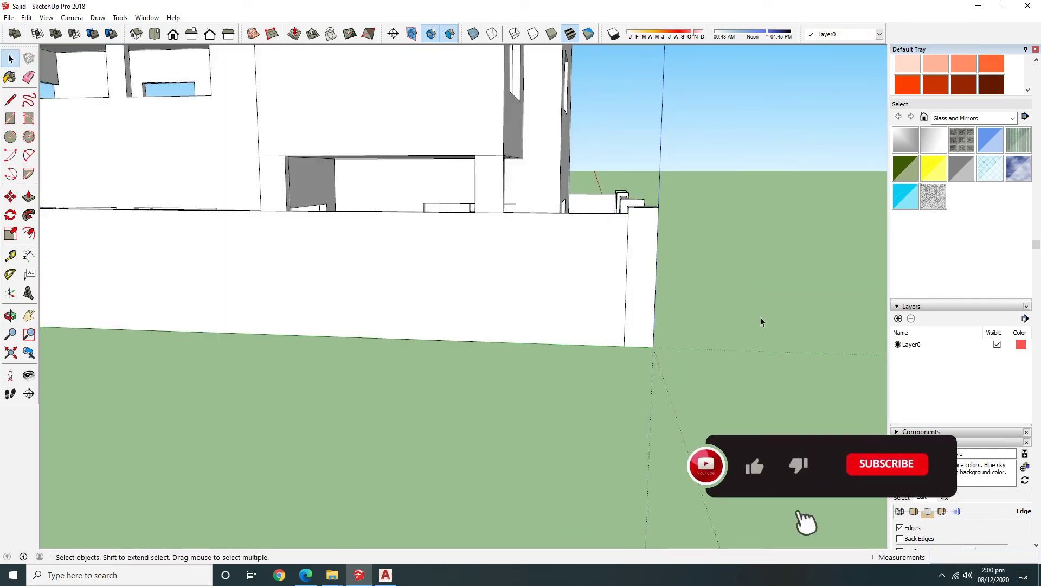
pyautogui.scroll(-5, 759, 321)
# View the whole house from the front-left and select the front wall group.
pyautogui.moveTo(597, 307)
pyautogui.mouseDown(button='middle')
pyautogui.moveTo(734, 267)
pyautogui.moveTo(400, 215)
pyautogui.moveTo(579, 268)
pyautogui.moveTo(418, 264)
pyautogui.mouseUp(button='middle')
pyautogui.scroll(-3, 576, 259)
pyautogui.moveTo(577, 259)
pyautogui.mouseDown(button='middle')
pyautogui.moveTo(656, 309)
pyautogui.moveTo(652, 275)
pyautogui.moveTo(560, 330)
pyautogui.moveTo(535, 279)
pyautogui.mouseUp(button='middle')
pyautogui.moveTo(565, 349)
pyautogui.mouseDown(button='middle')
pyautogui.moveTo(619, 326)
pyautogui.moveTo(786, 289)
pyautogui.moveTo(678, 303)
pyautogui.moveTo(740, 263)
pyautogui.moveTo(740, 291)
pyautogui.moveTo(655, 234)
pyautogui.mouseUp(button='middle')
pyautogui.scroll(3, 678, 304)
pyautogui.press('space')
pyautogui.click(677, 303)
pyautogui.moveTo(796, 335); pyautogui.dragTo(629, 293, button='middle')
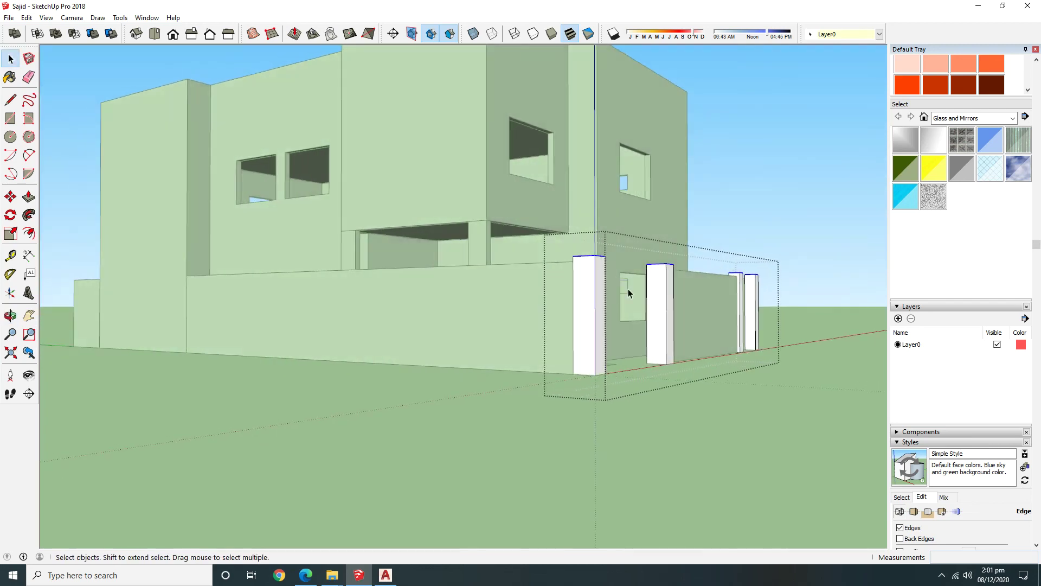
# Select all the pillars inside the group, then deselect them and orbit toward them.
pyautogui.click(678, 229)
pyautogui.press('space')
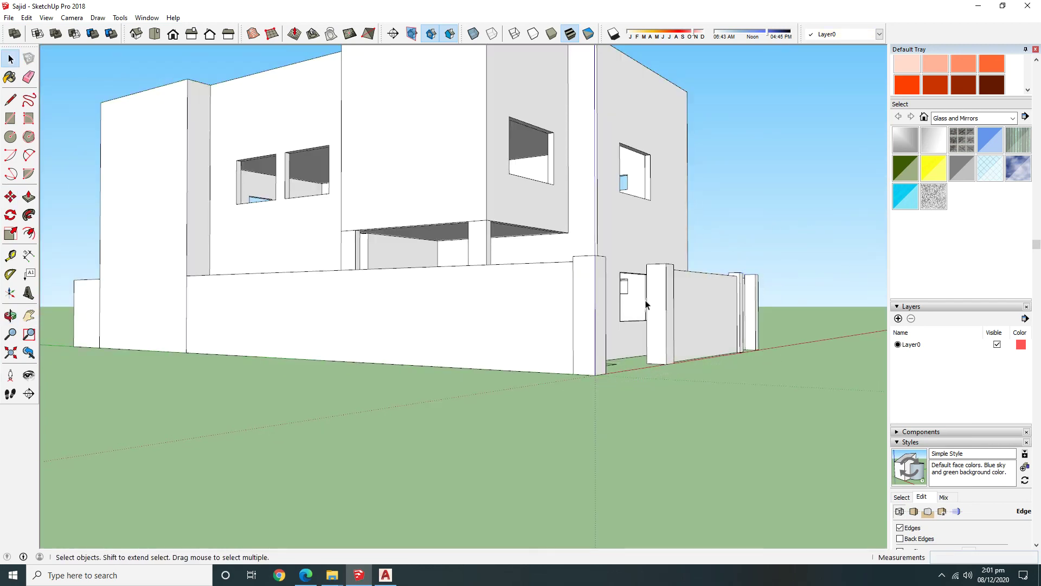
pyautogui.moveTo(665, 299); pyautogui.dragTo(792, 304, button='middle')
pyautogui.hotkey('ctrl', 'a')
pyautogui.press('m')
pyautogui.press('space')
pyautogui.click(770, 195)
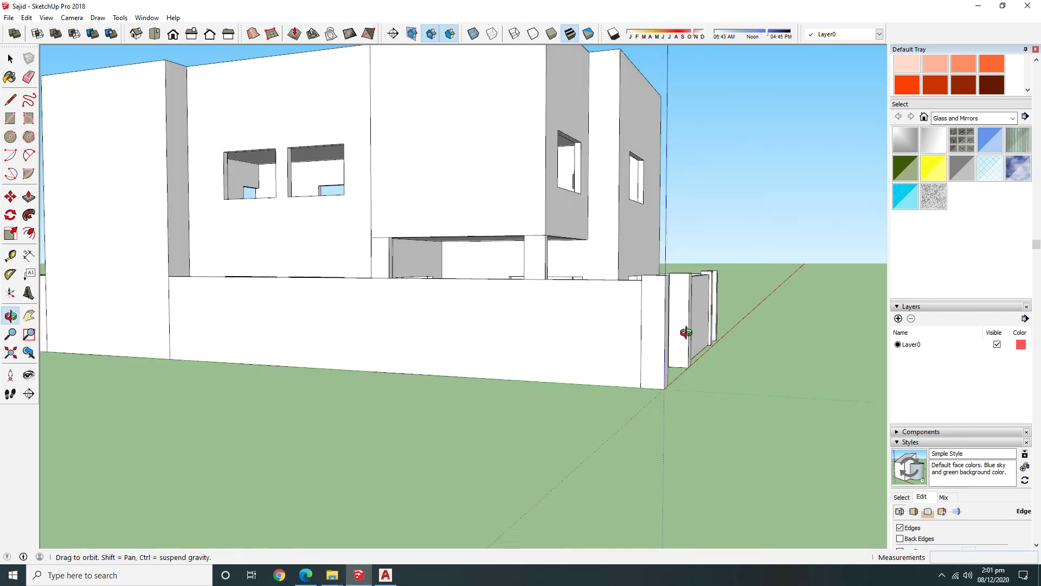
pyautogui.moveTo(792, 307); pyautogui.dragTo(567, 184, button='middle')
# Isolate the pillar group to inspect it, then restore everything with Edit > Unhide > All.
pyautogui.rightClick(566, 184)
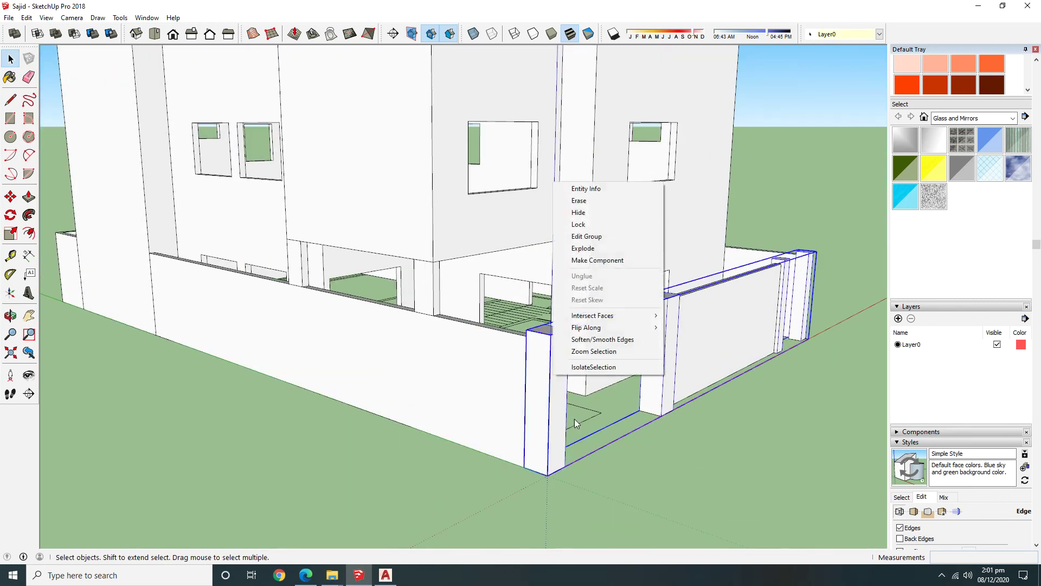
pyautogui.click(594, 367)
pyautogui.moveTo(655, 487); pyautogui.dragTo(751, 391, button='middle')
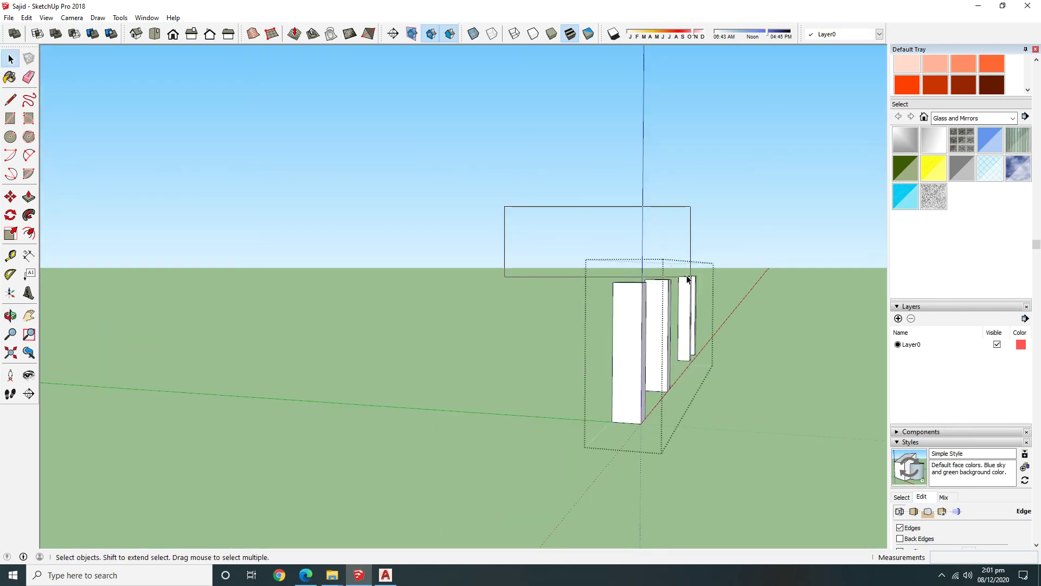
pyautogui.click(665, 284)
pyautogui.press('space')
pyautogui.click(26, 18)
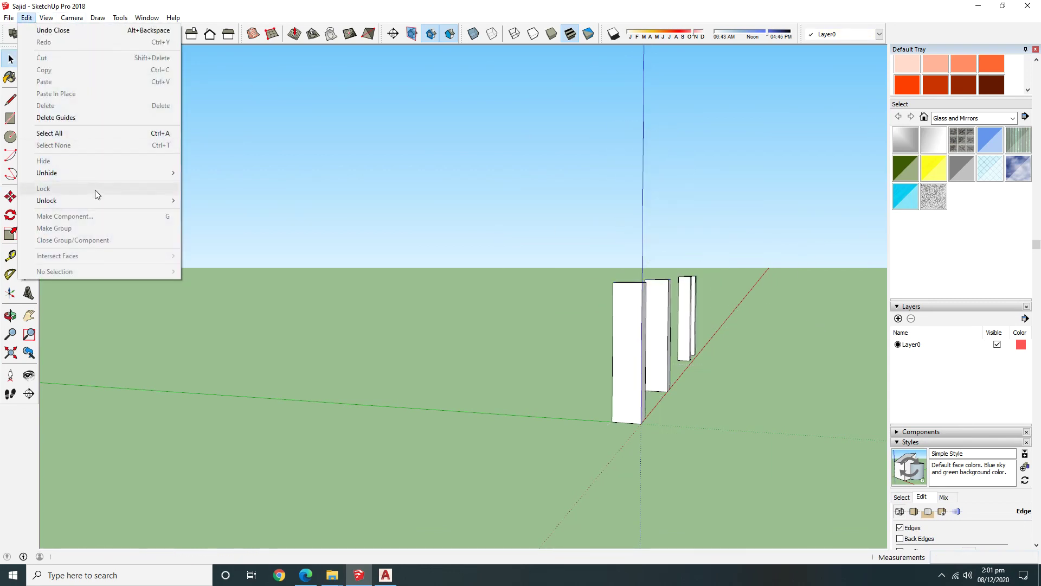
pyautogui.click(206, 195)
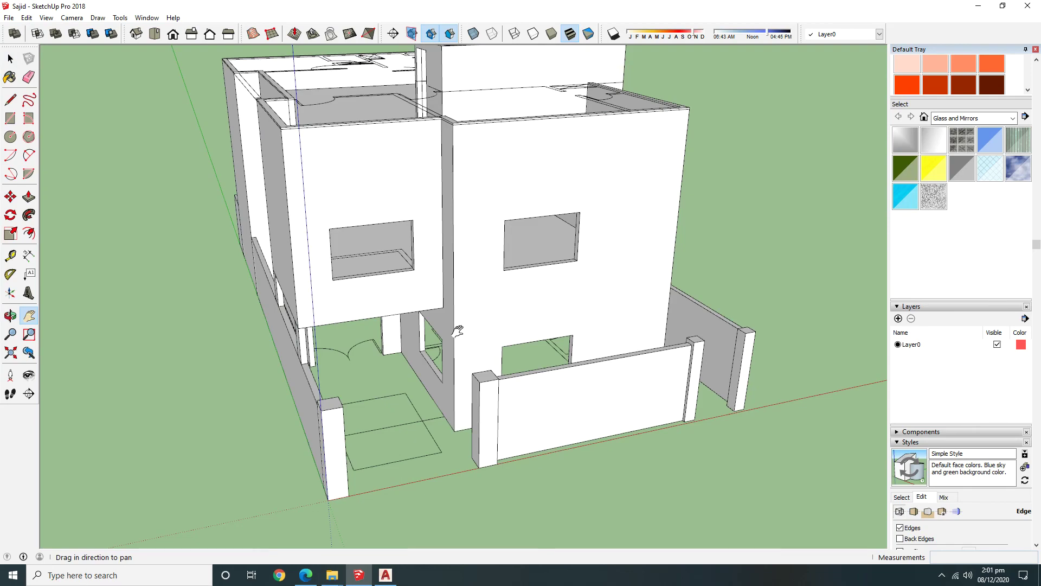